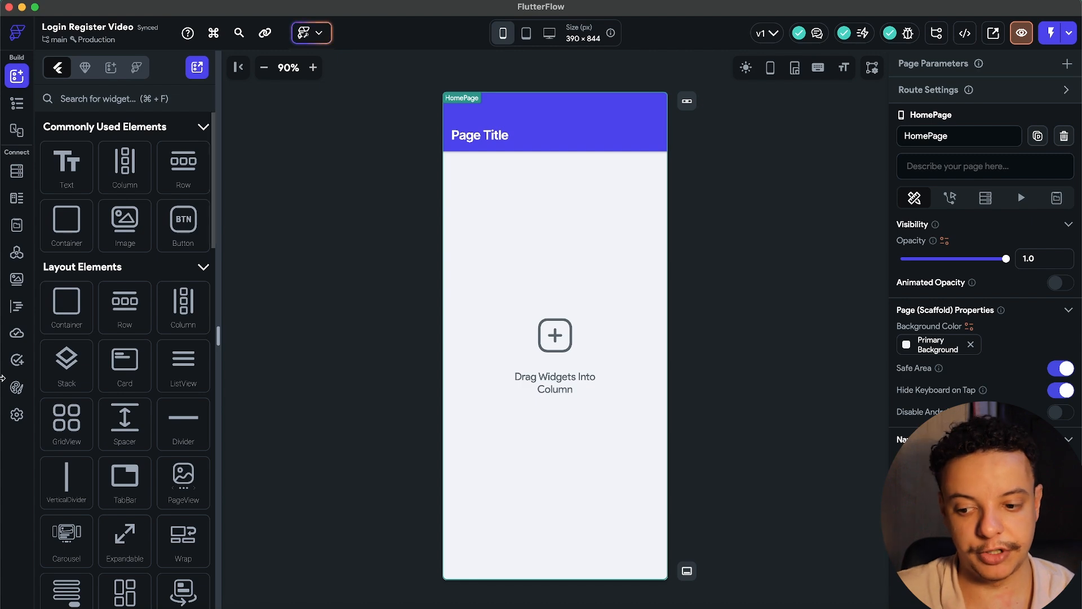
Open the project's Firebase settings and launch its linked Firebase console.
left_click(17, 418)
left_click(141, 251)
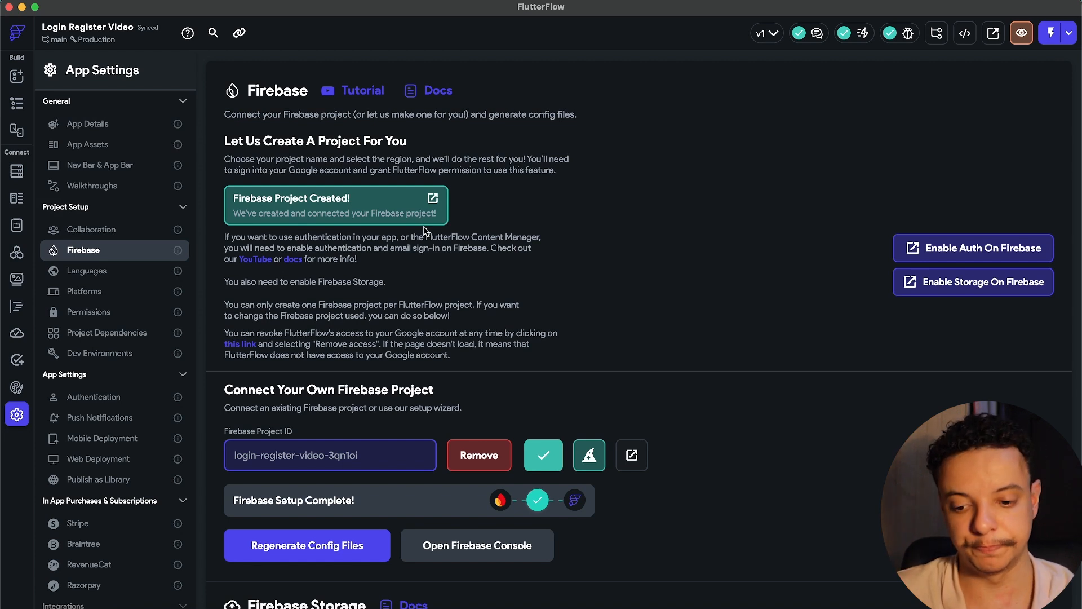
scroll(420, 316, "down", 1)
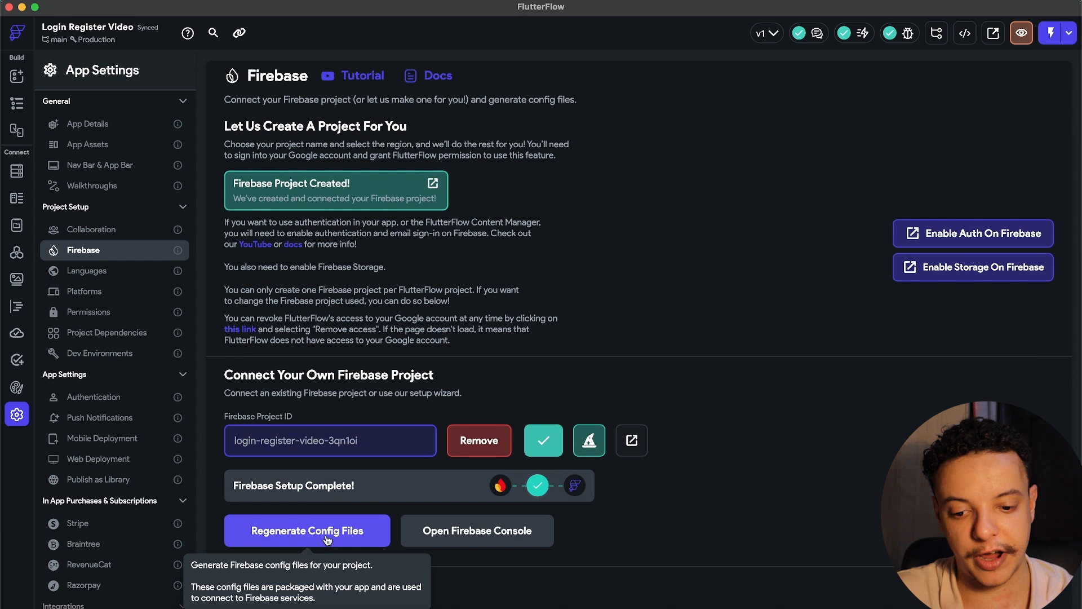
scroll(678, 486, "up", 1)
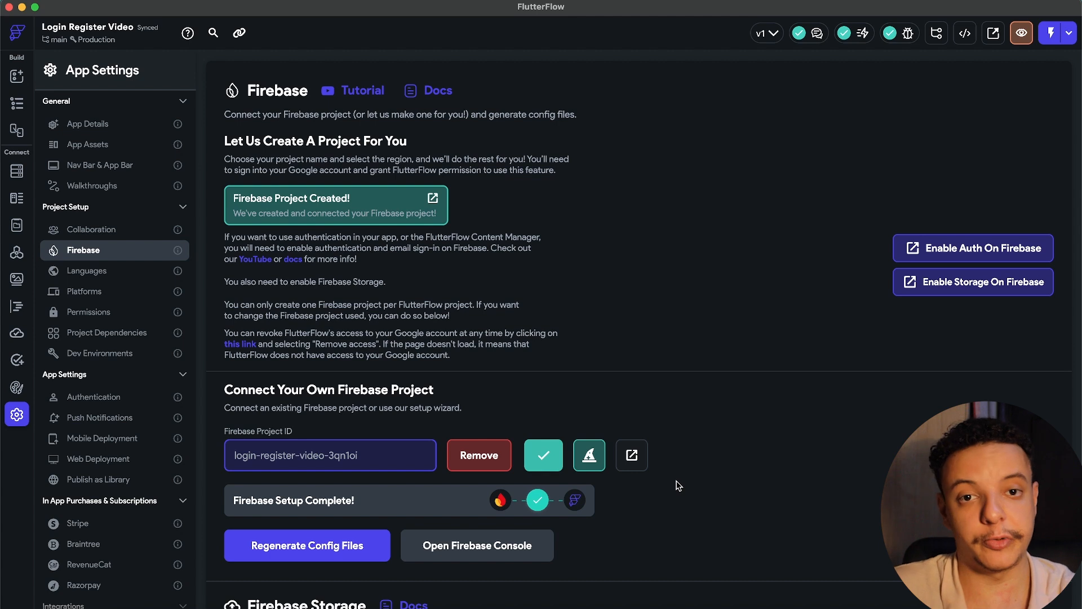
left_click(460, 553)
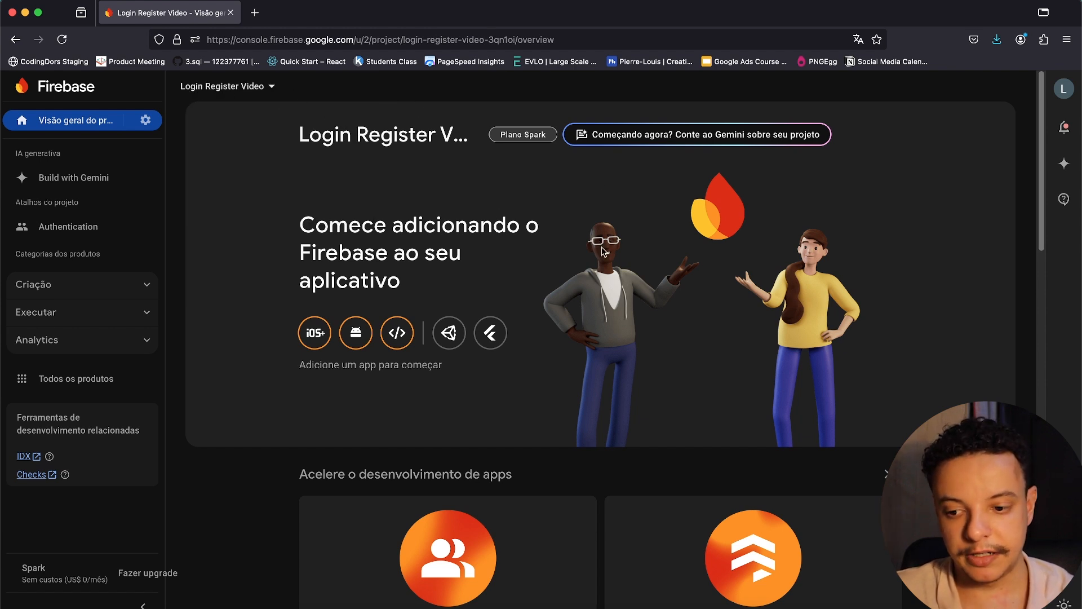
Go to Authentication from the Login Register Video project overview.
scroll(927, 213, "down", 2)
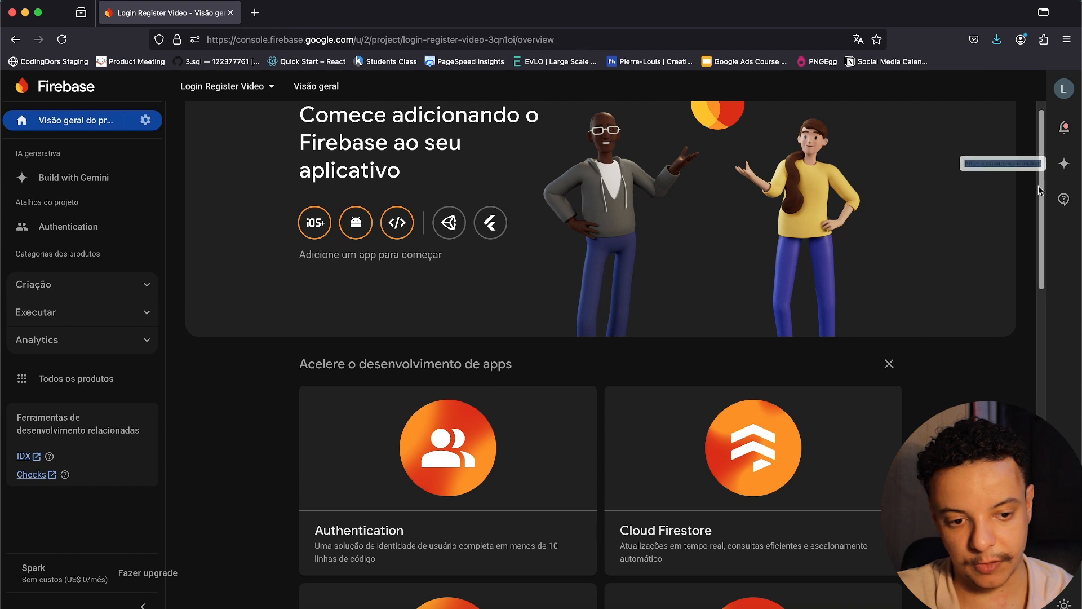
left_click_drag(1043, 196, 1036, 261)
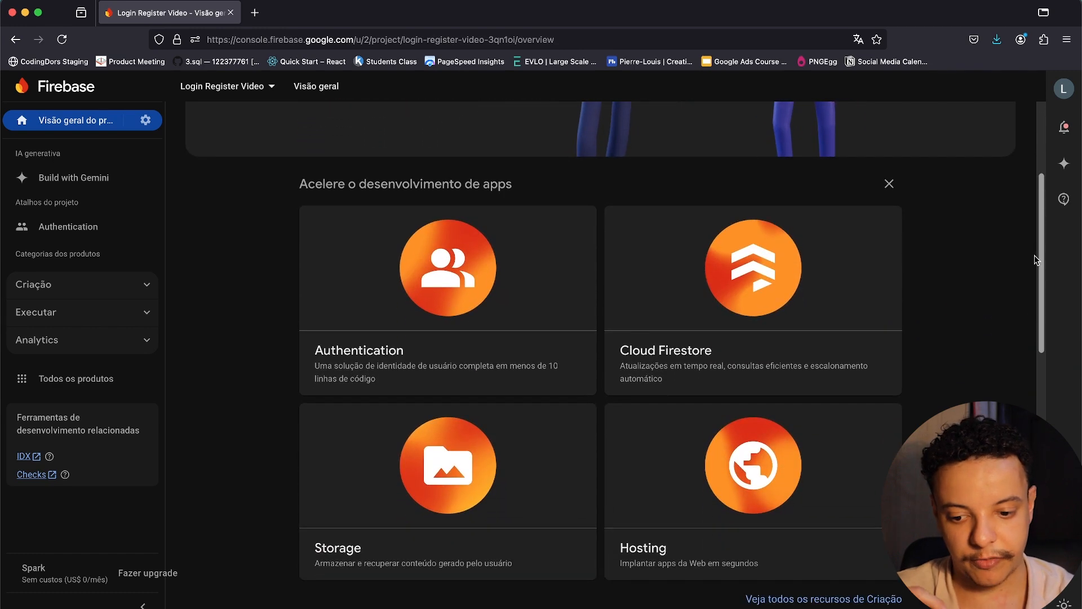
left_click_drag(1036, 260, 1040, 169)
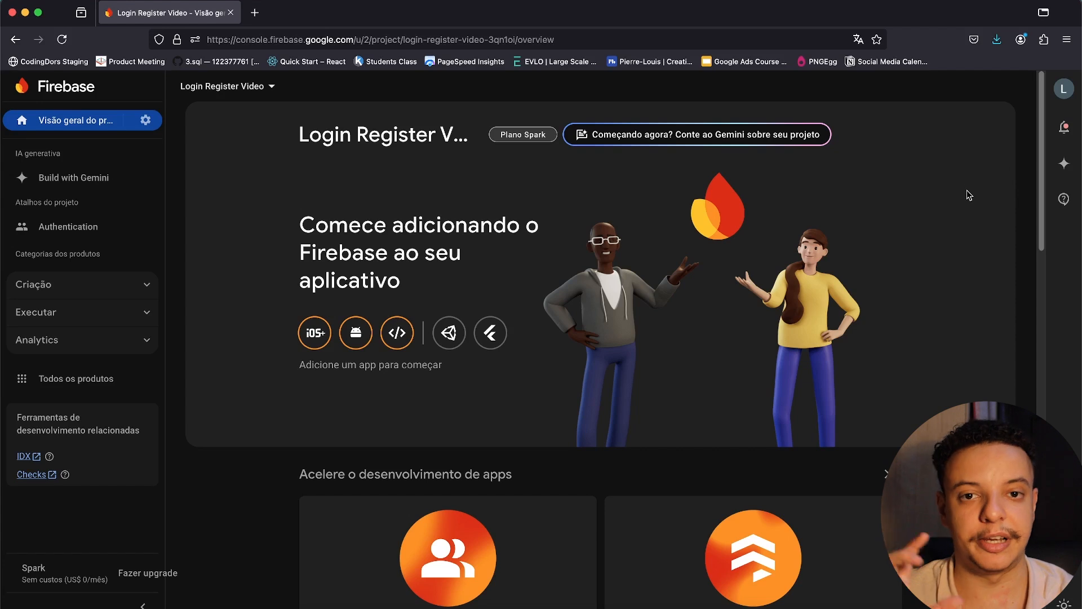
left_click(148, 343)
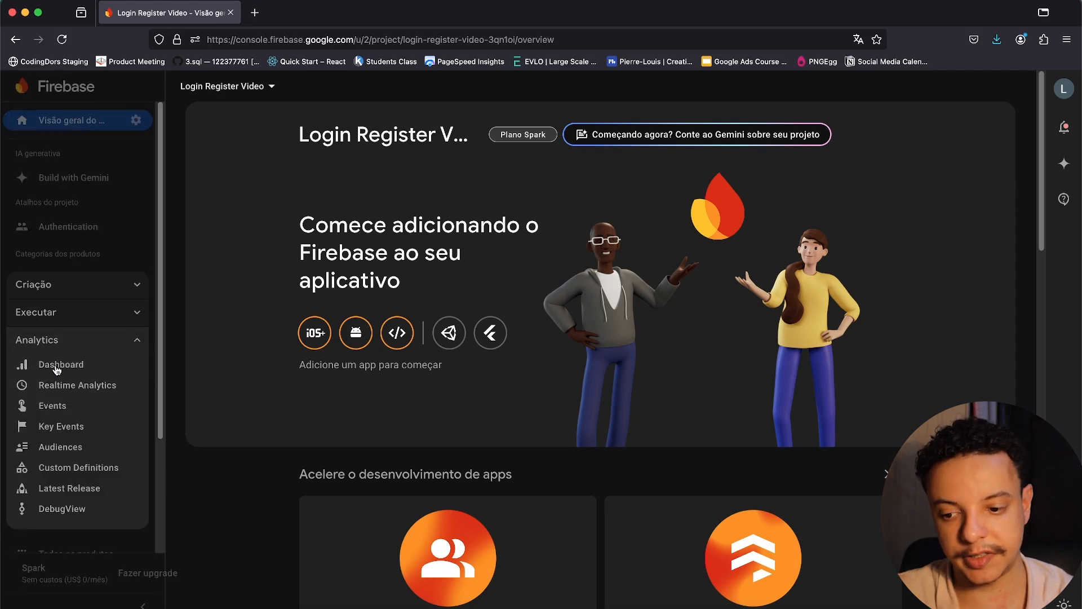
left_click(151, 344)
scroll(351, 360, "down", 5)
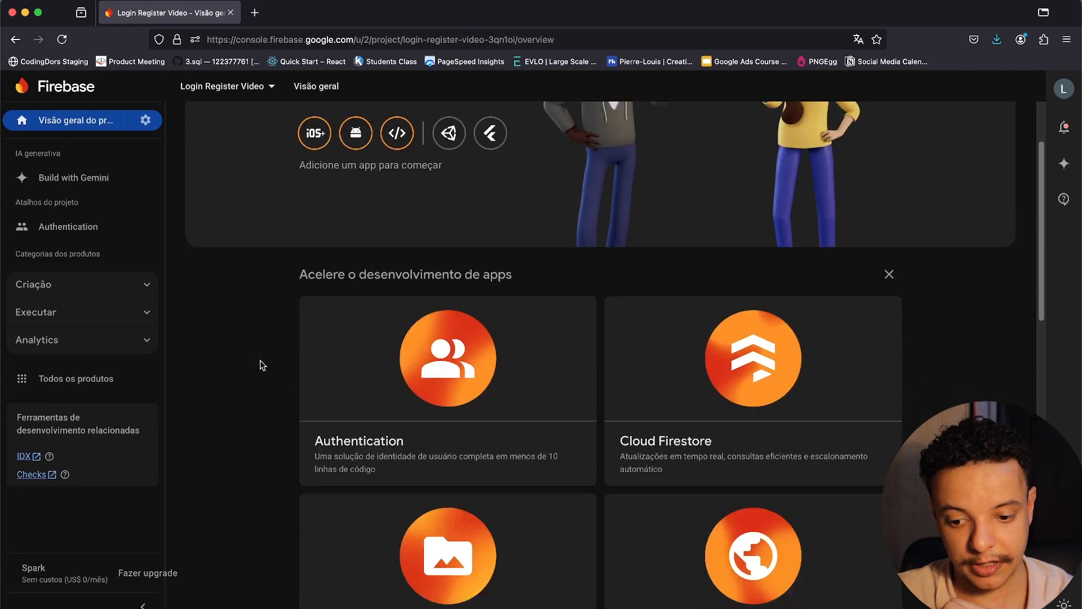
left_click(418, 385)
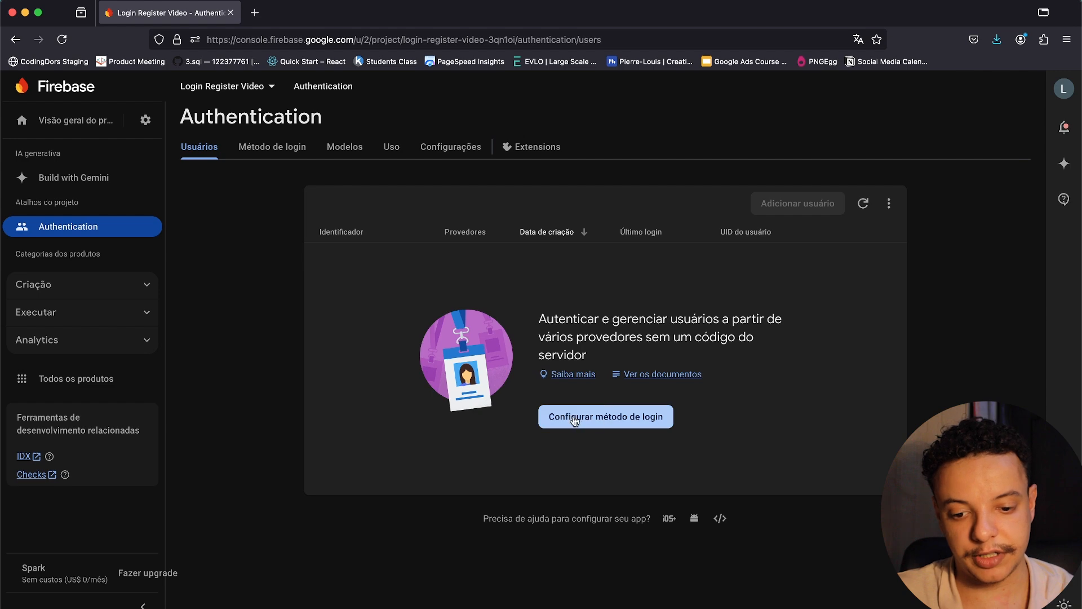
Enable and save E-mail/senha sign-in, then return to the empty Usuários list.
left_click(611, 426)
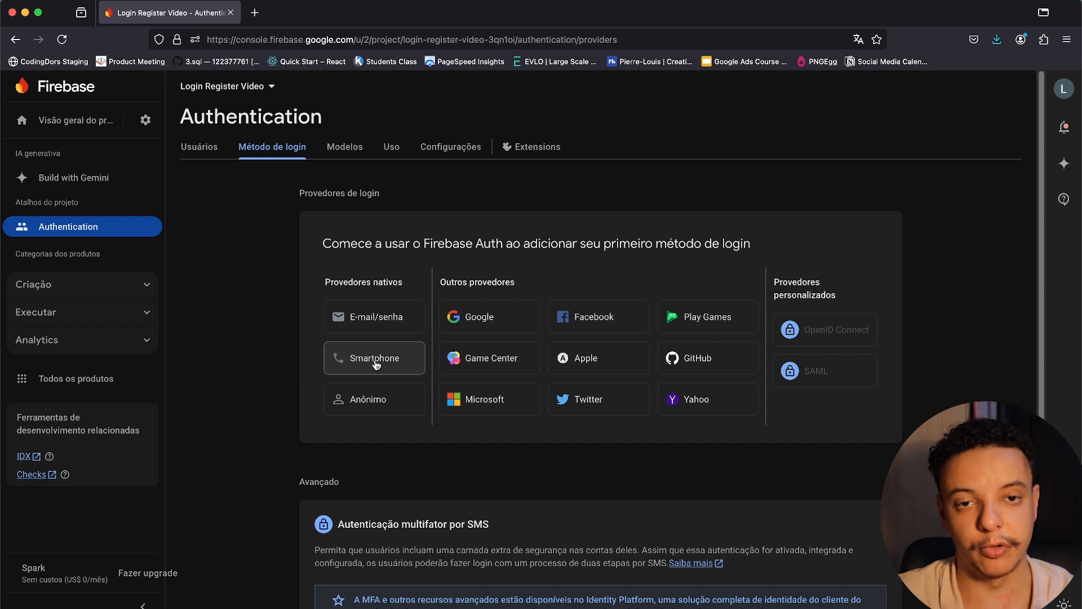
left_click(357, 323)
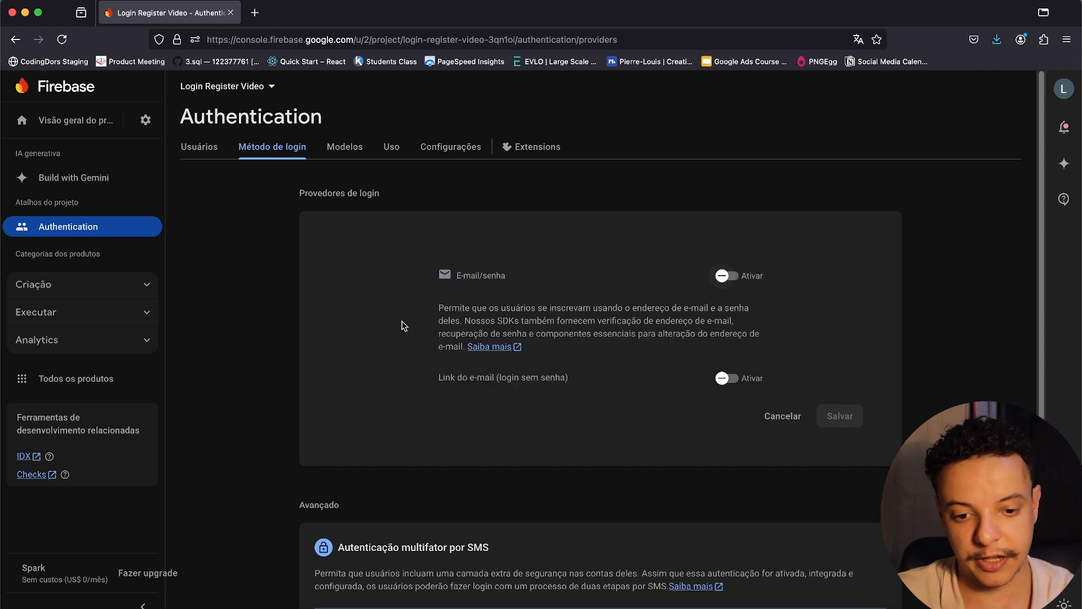
left_click(725, 277)
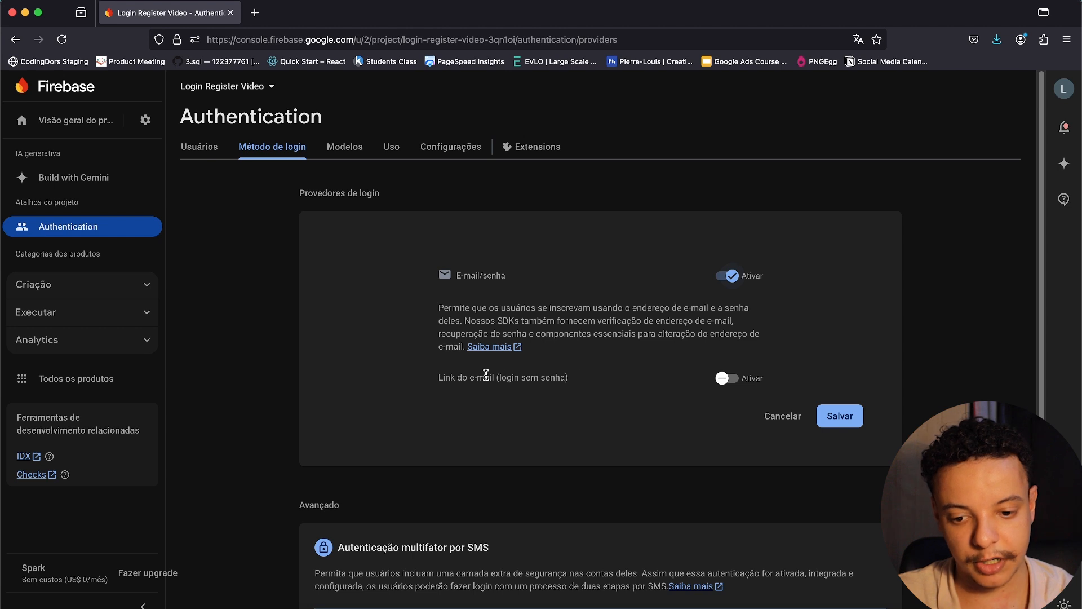
left_click_drag(439, 378, 578, 381)
left_click(578, 382)
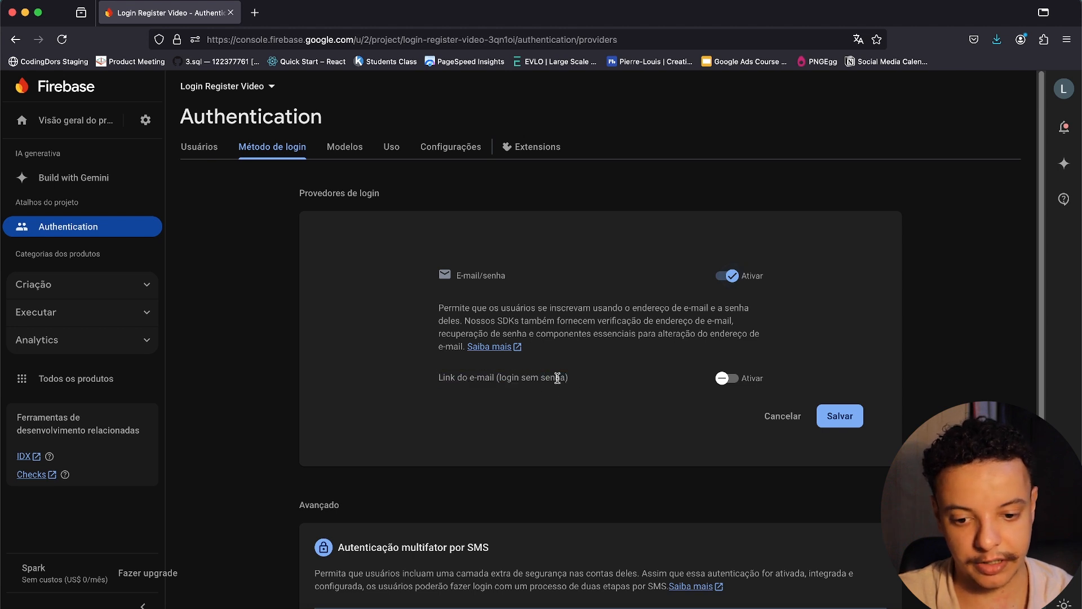
left_click(840, 417)
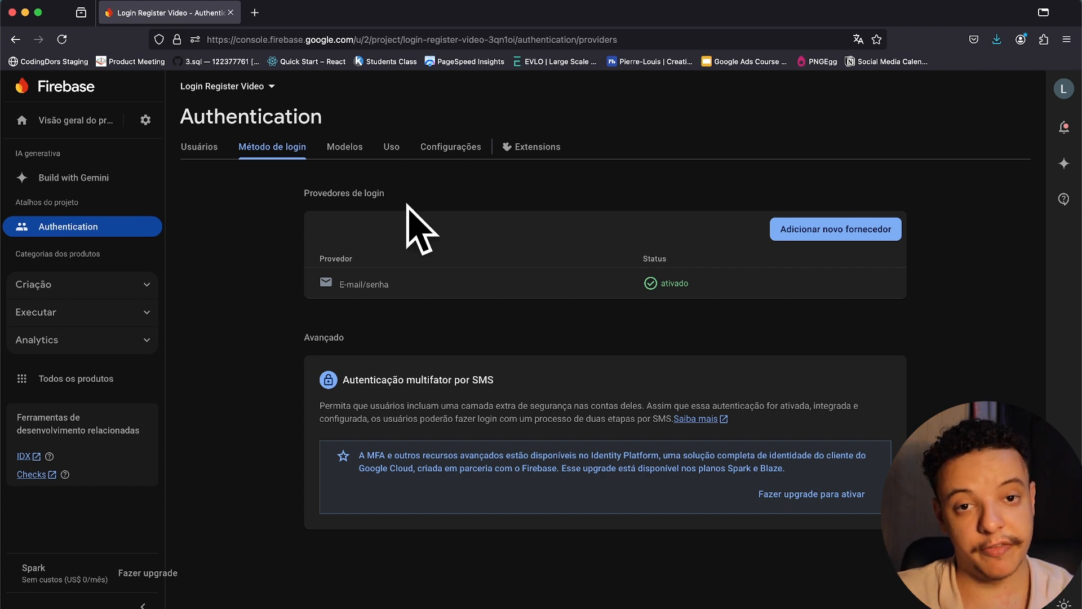
left_click(216, 150)
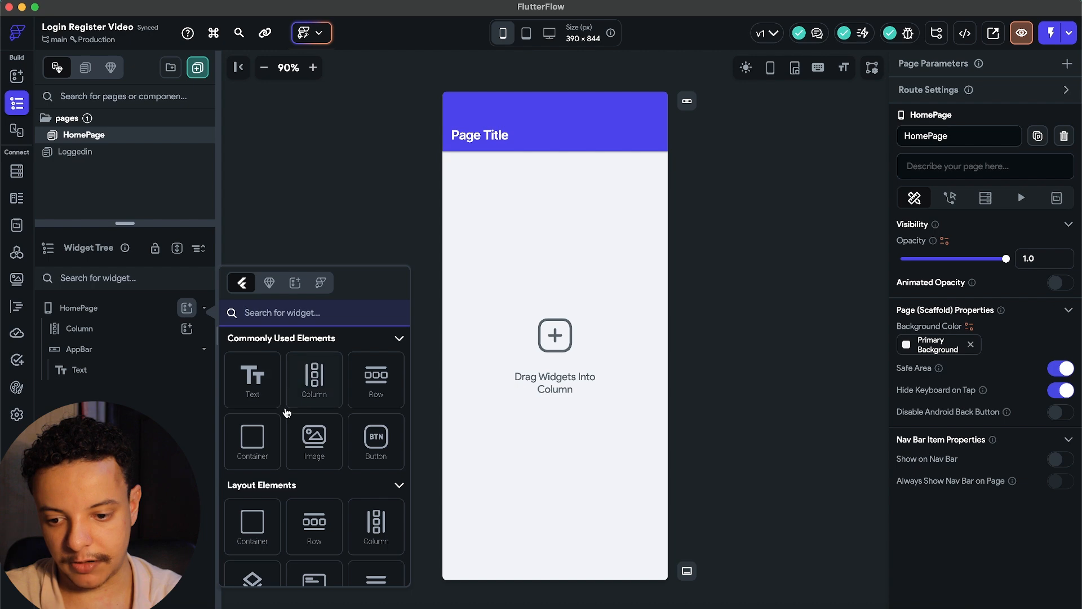
Add a centred Container to HomePage, full width and 400 tall.
left_click(271, 451)
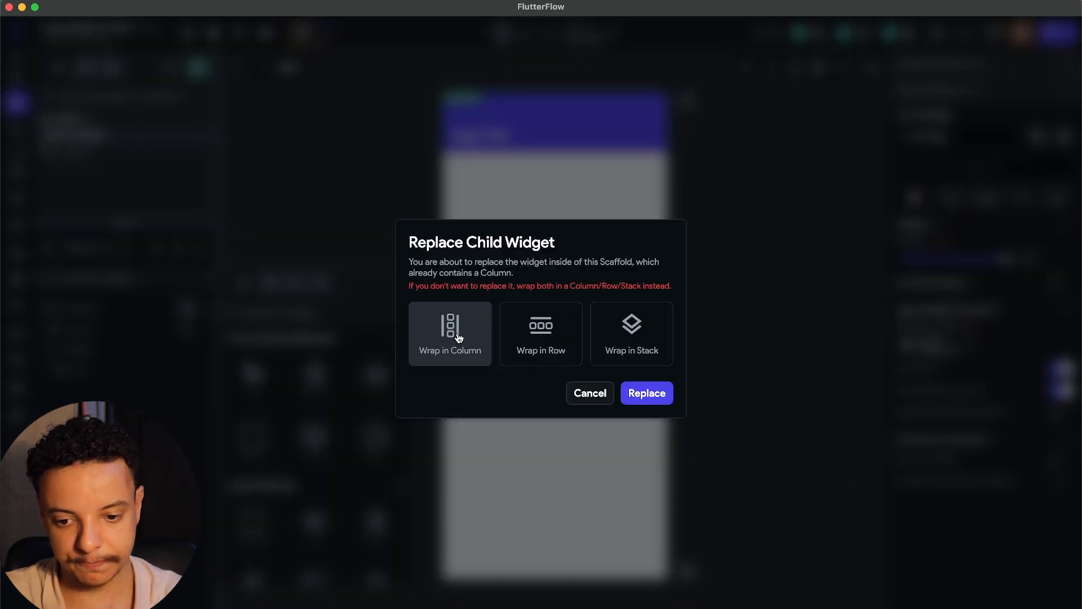
left_click(647, 393)
left_click(940, 439)
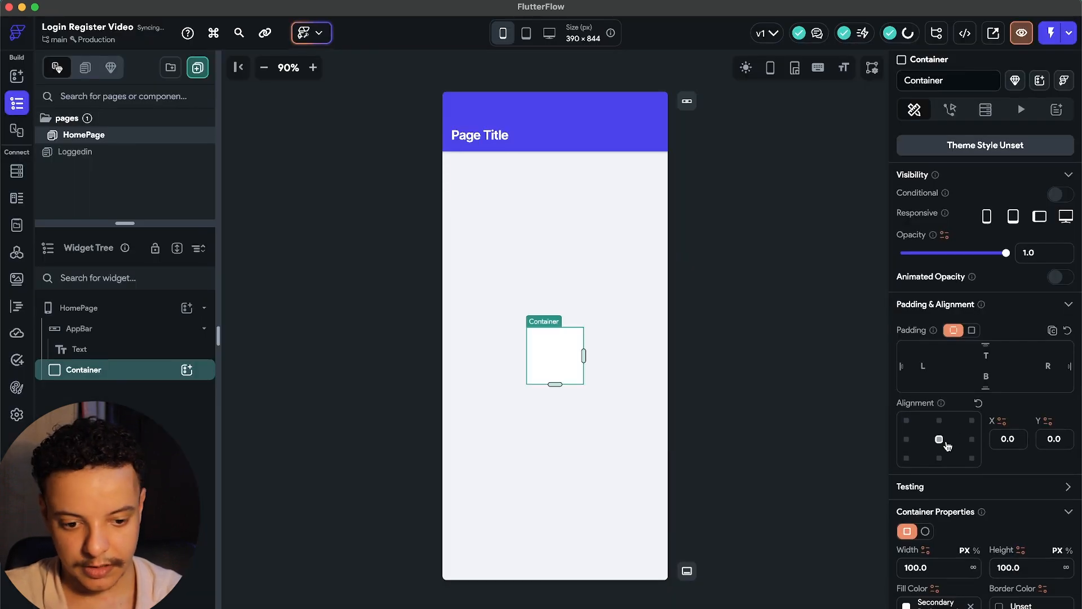
scroll(987, 451, "down", 2)
left_click(979, 464)
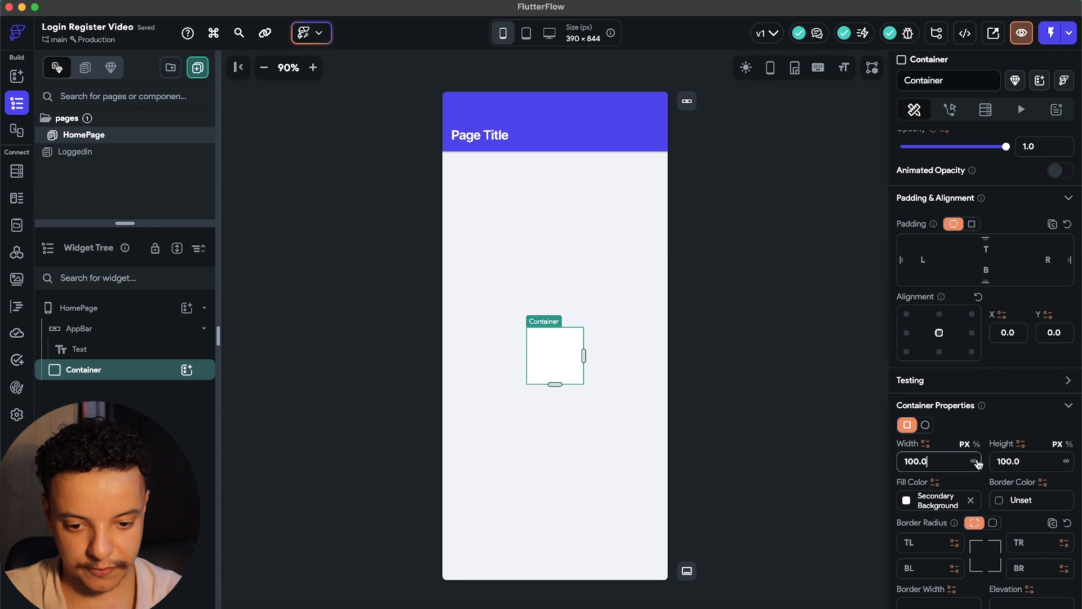
left_click(978, 464)
left_click(995, 461)
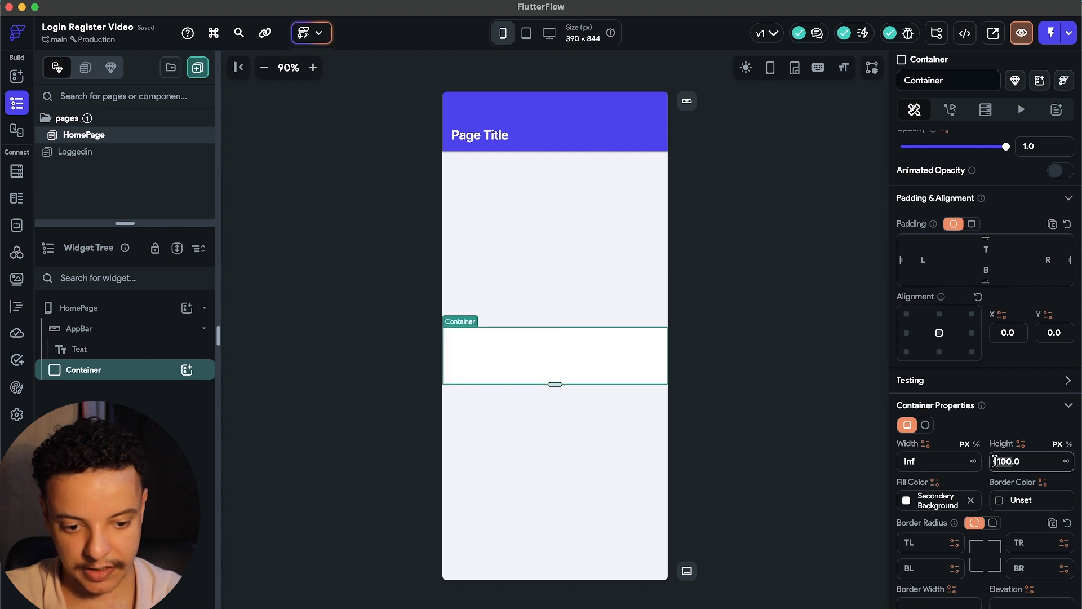
type("300")
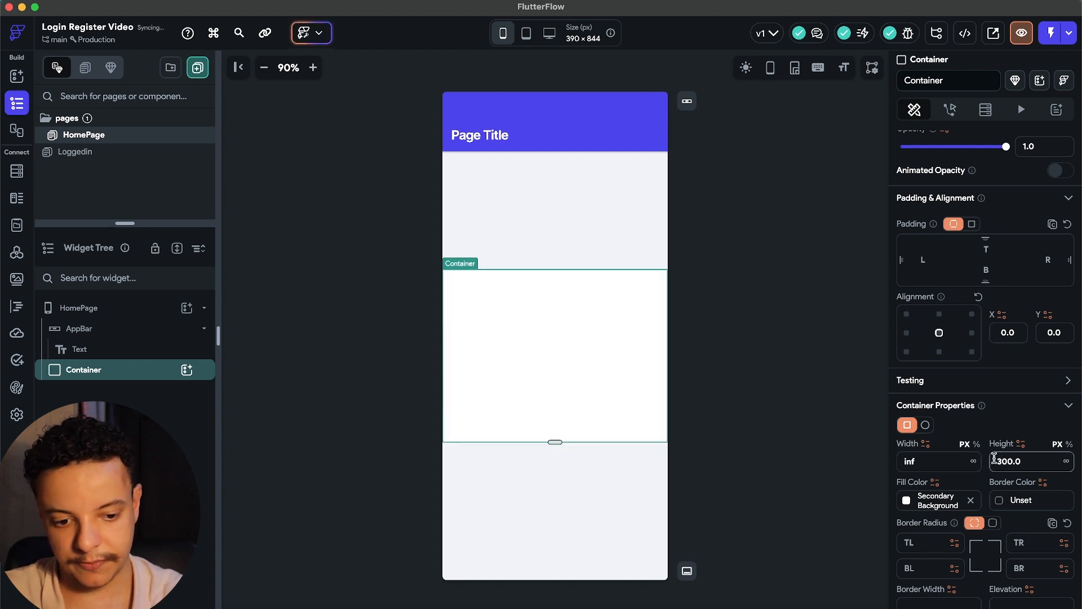
key("BackSpace")
key("BackSpace")
key("BackSpace")
type("400")
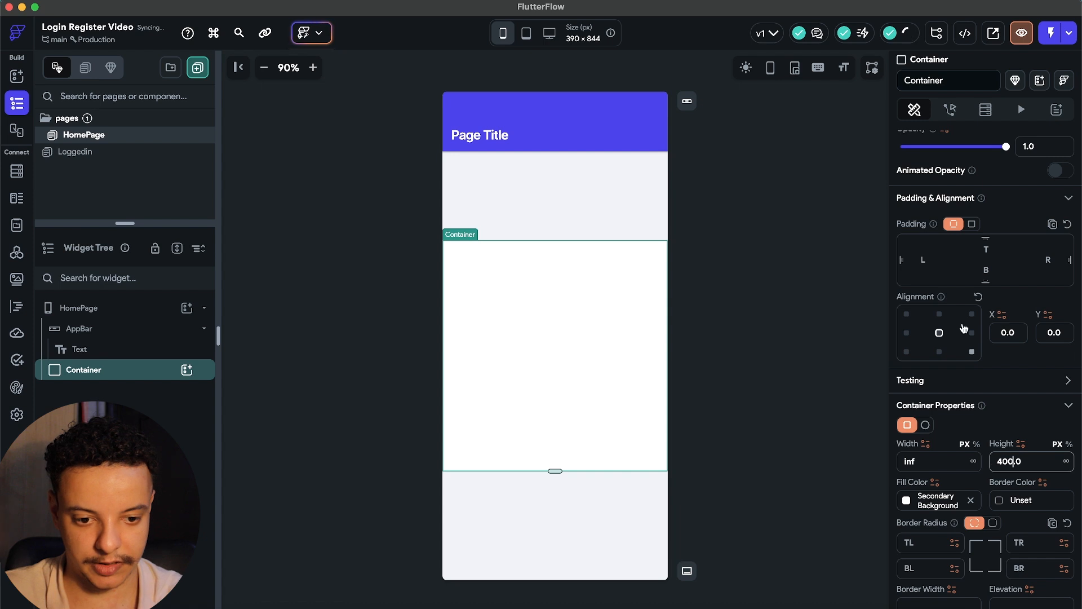
Give the Container 20 left and right padding and a uniform corner radius of 20.
left_click(925, 260)
type("20")
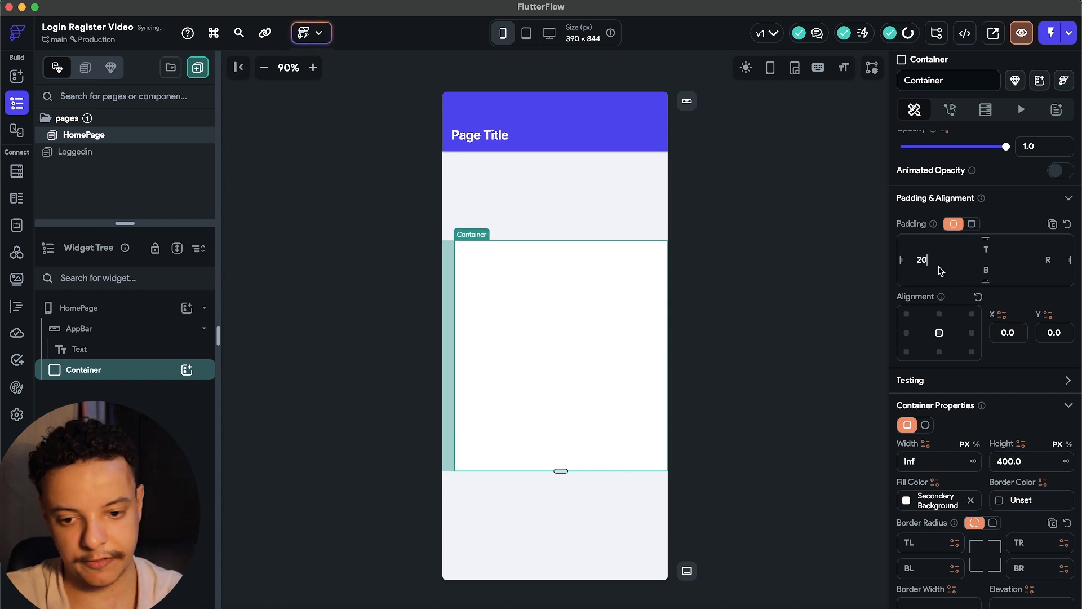
left_click(1047, 256)
type("20")
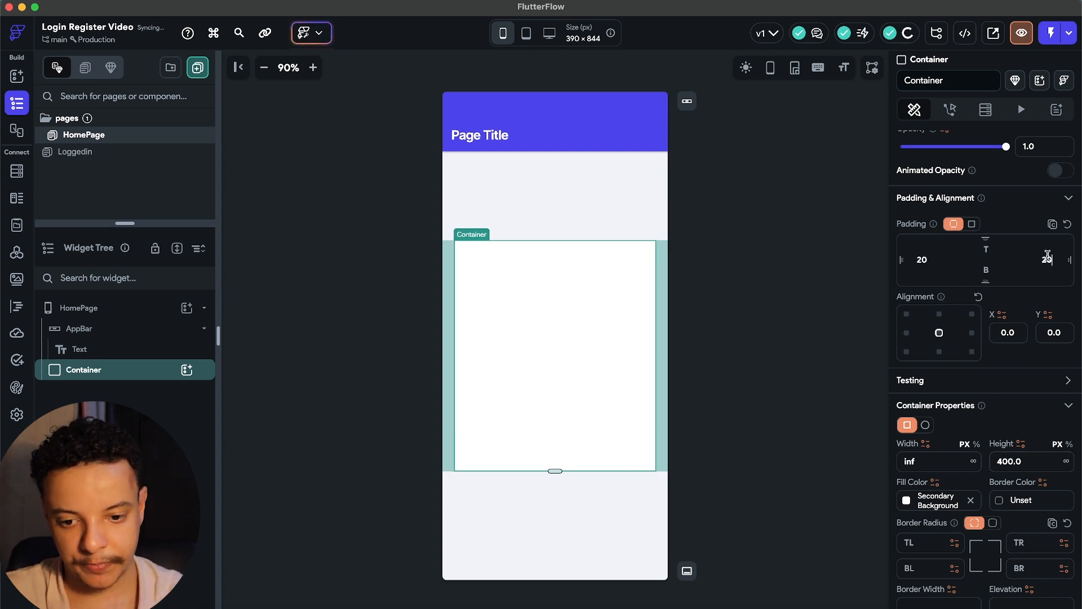
scroll(1020, 367, "down", 4)
scroll(1023, 373, "down", 3)
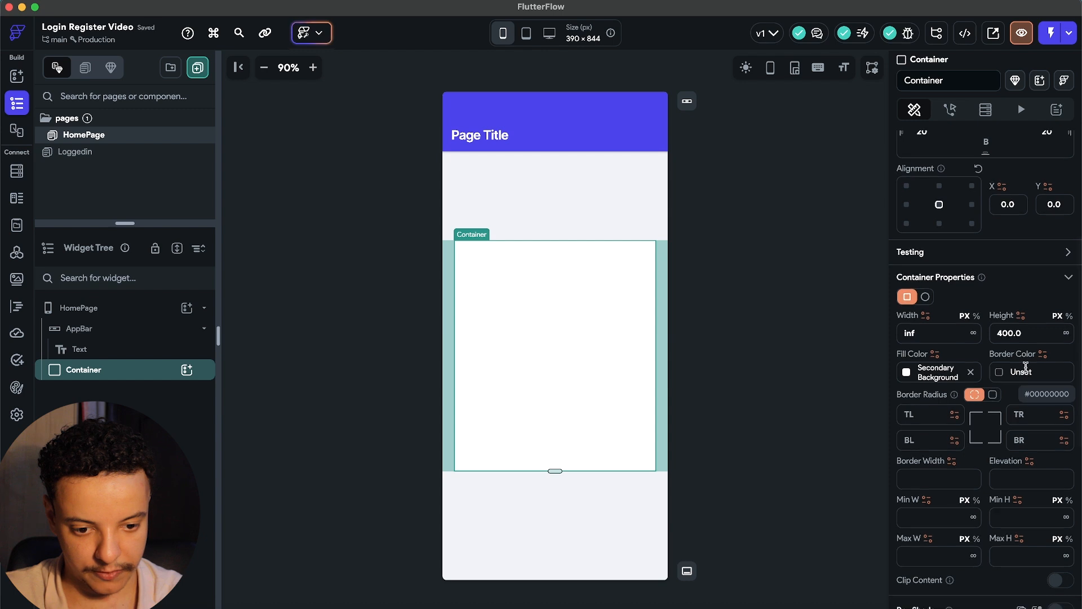
left_click(993, 309)
left_click(1030, 329)
type("20")
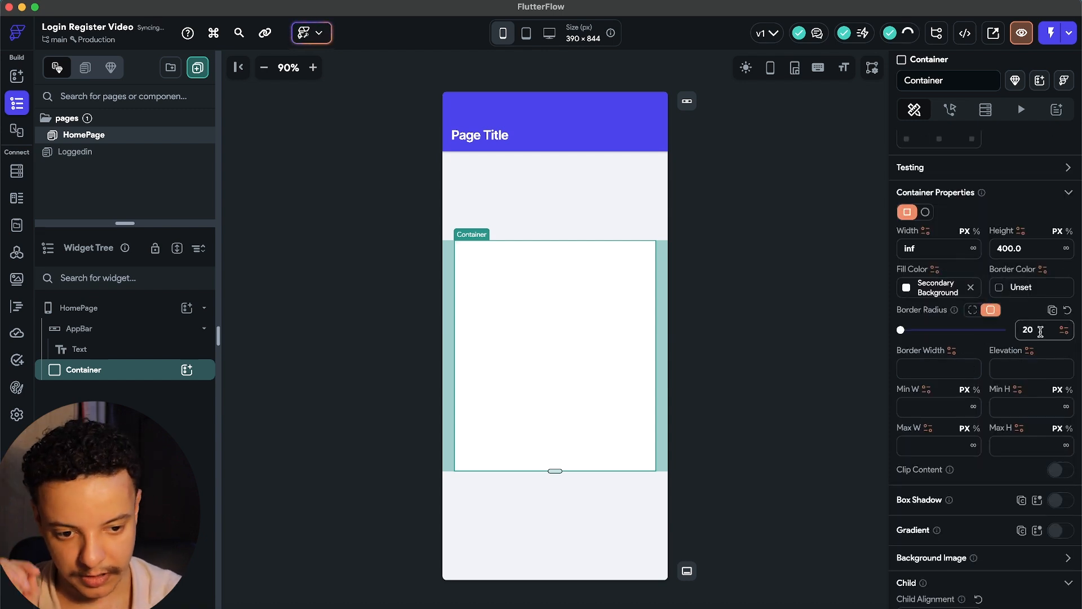
key("BackSpace")
key("BackSpace")
type("40")
key("BackSpace")
Enable the Container's box shadow with offset X 3 and Y 4.
scroll(977, 359, "up", 2)
scroll(992, 355, "down", 6)
scroll(1017, 347, "up", 3)
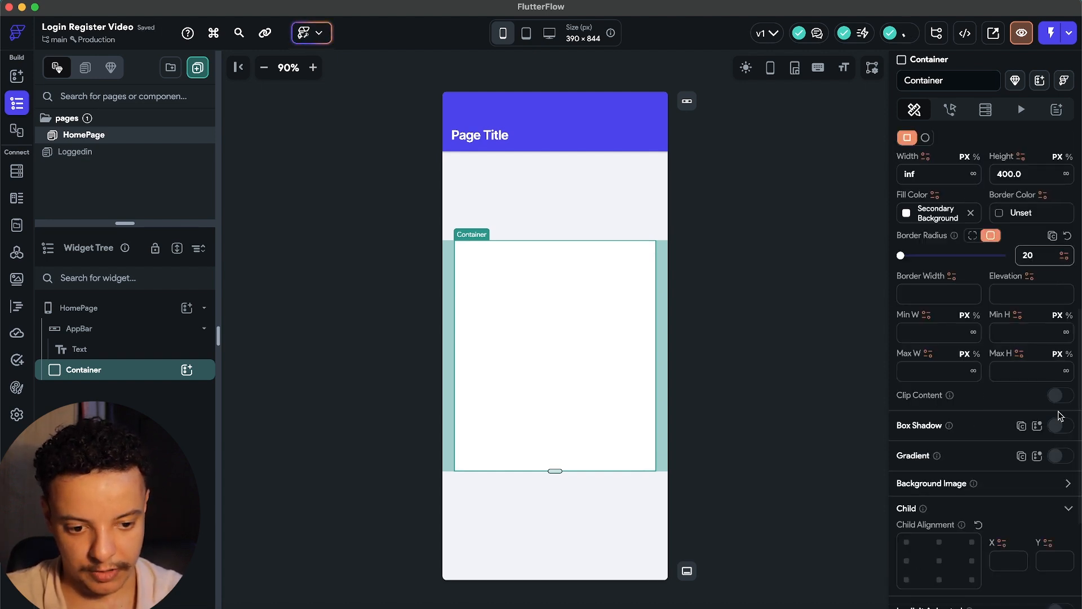
left_click(1060, 425)
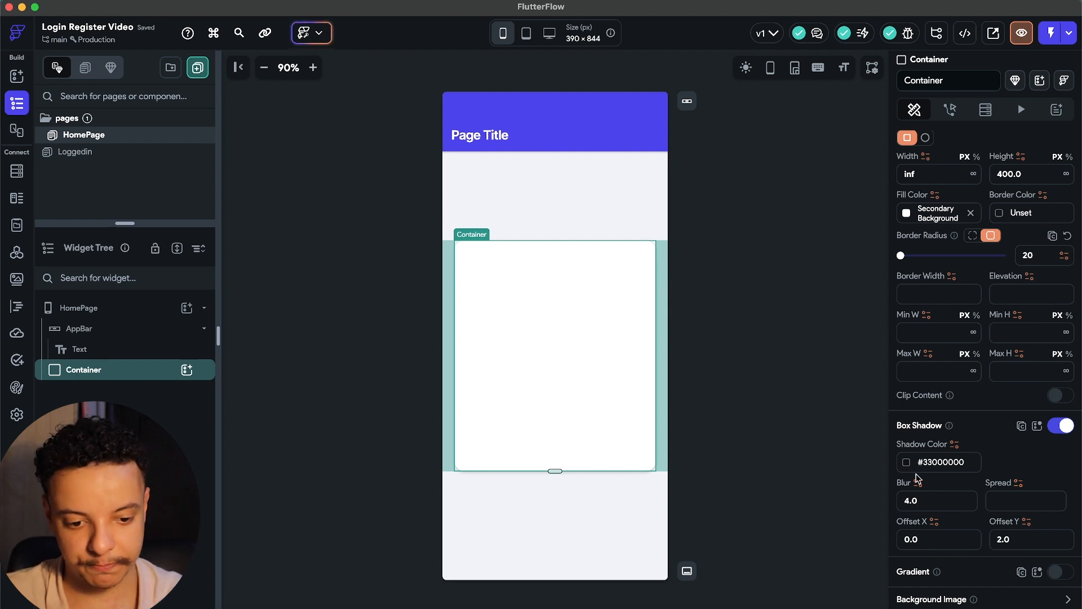
double_click(907, 539)
type("3")
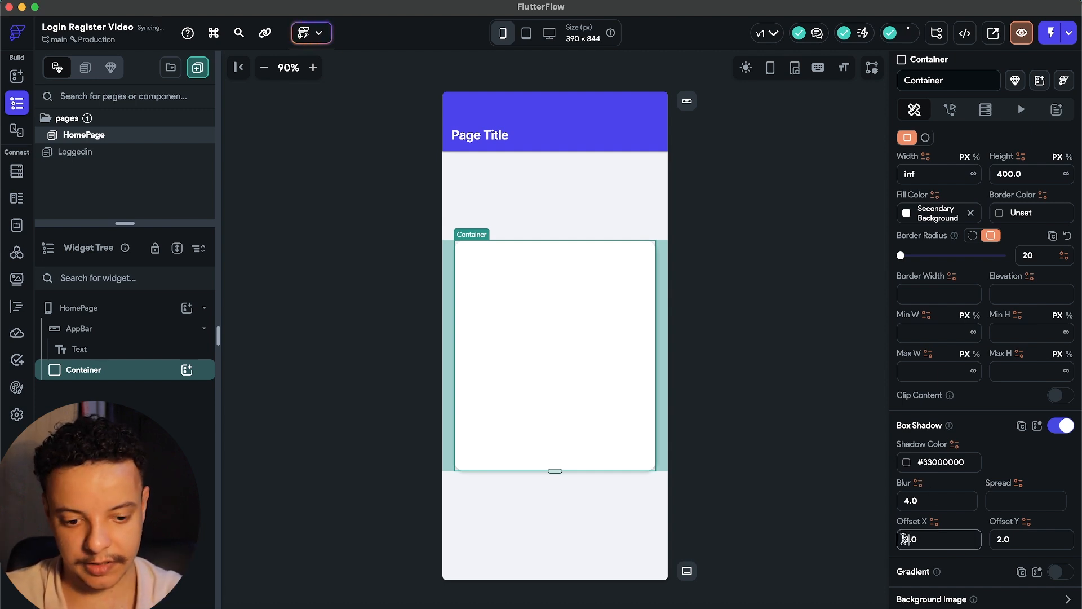
double_click(1001, 539)
type("4")
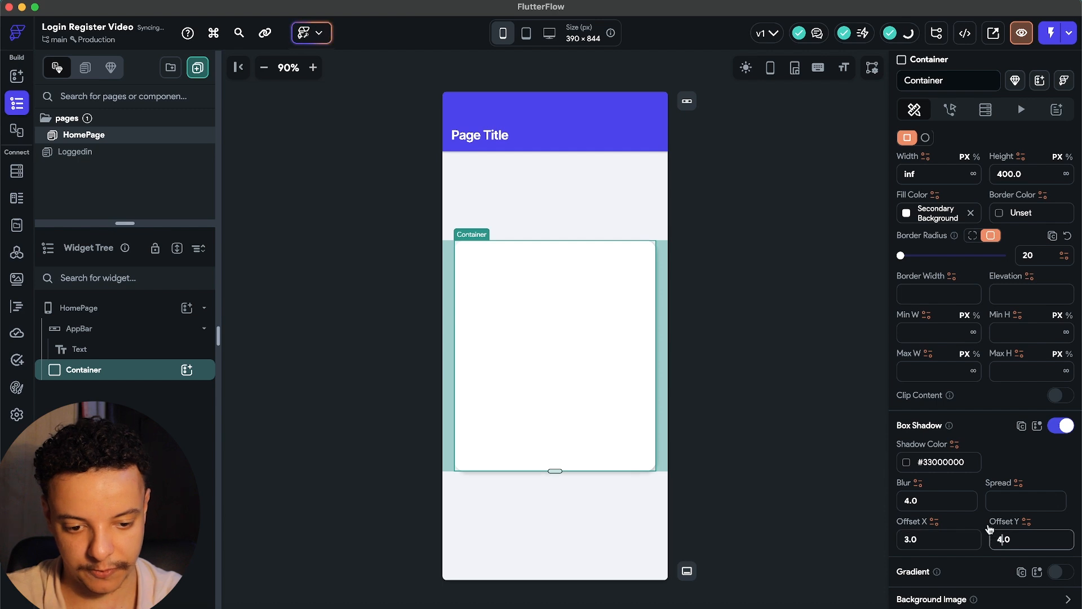
left_click(747, 455)
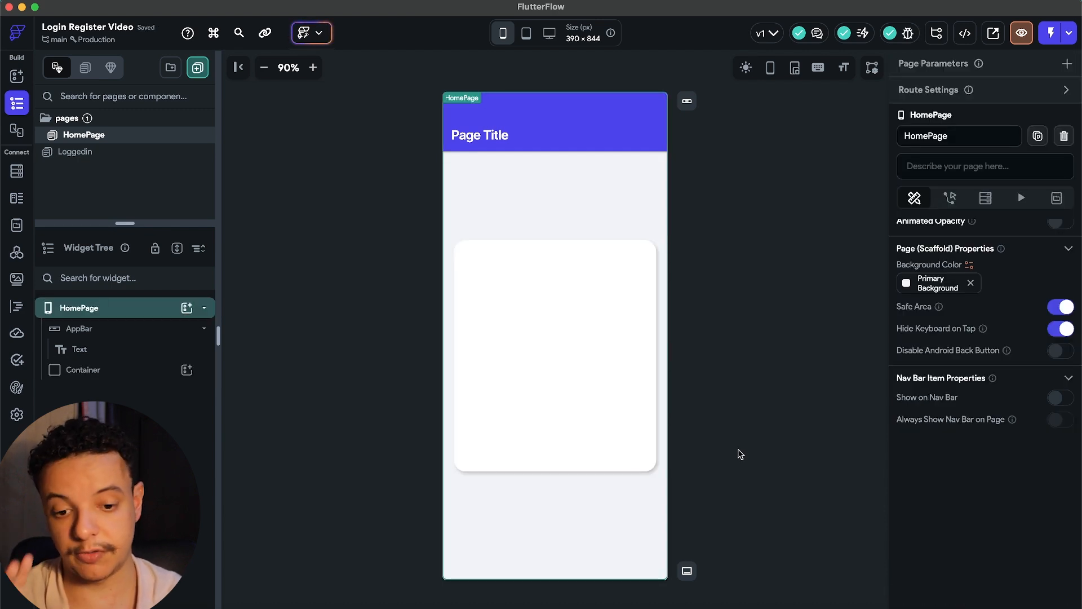
left_click(504, 372)
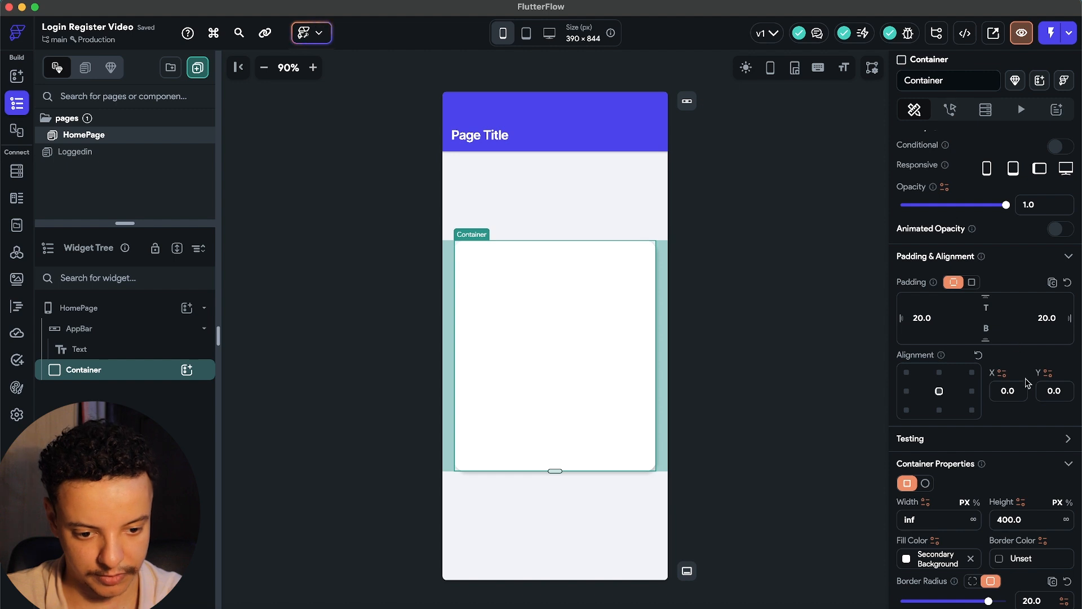
Change the card's corner radius to 16.
scroll(1026, 383, "down", 5)
double_click(1029, 396)
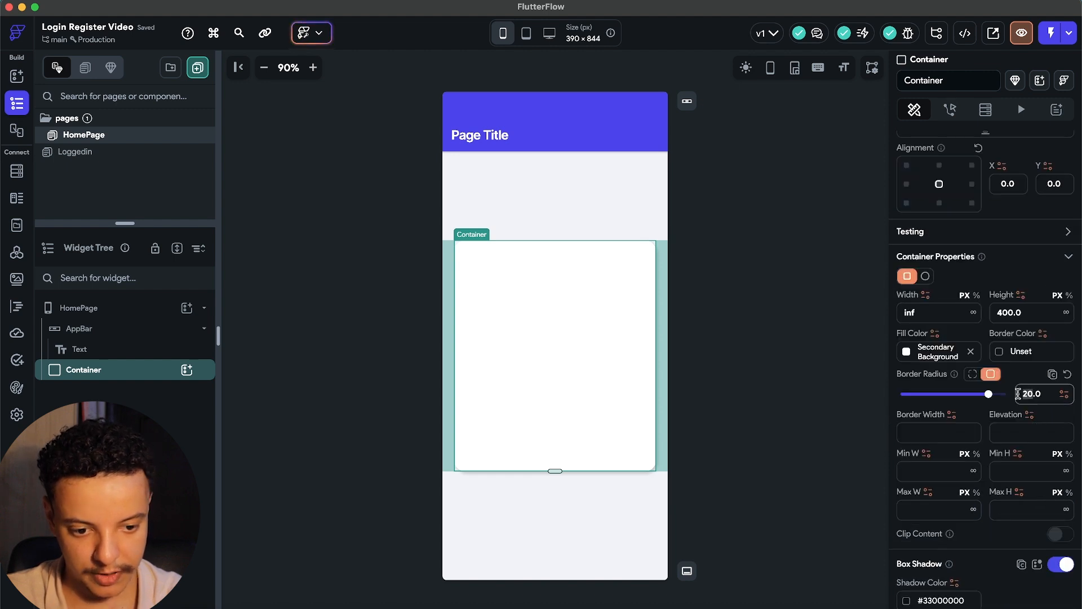
type("16")
left_click(878, 454)
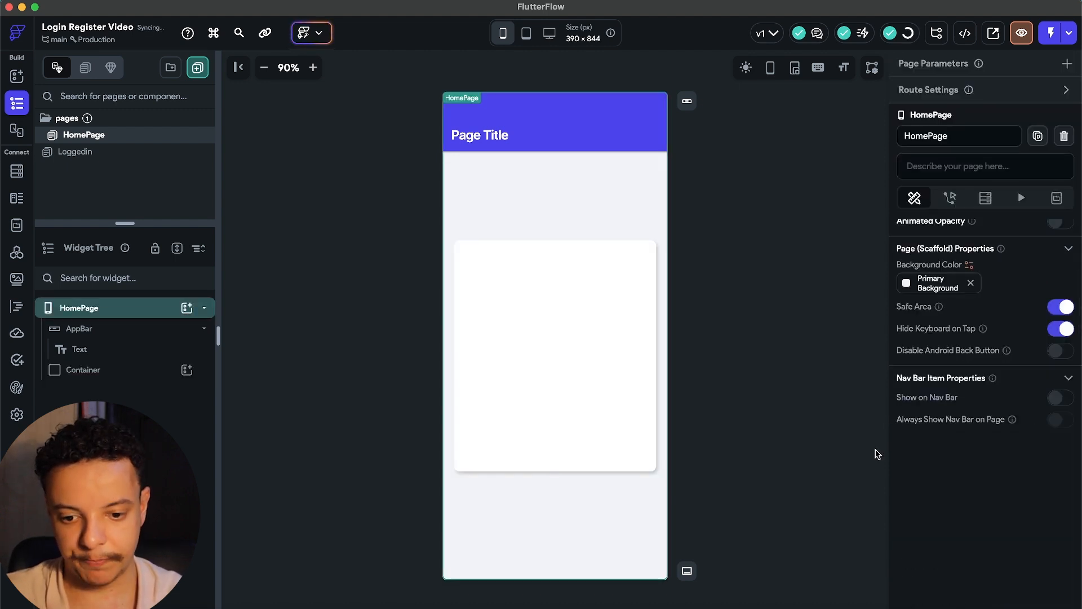
left_click(653, 406)
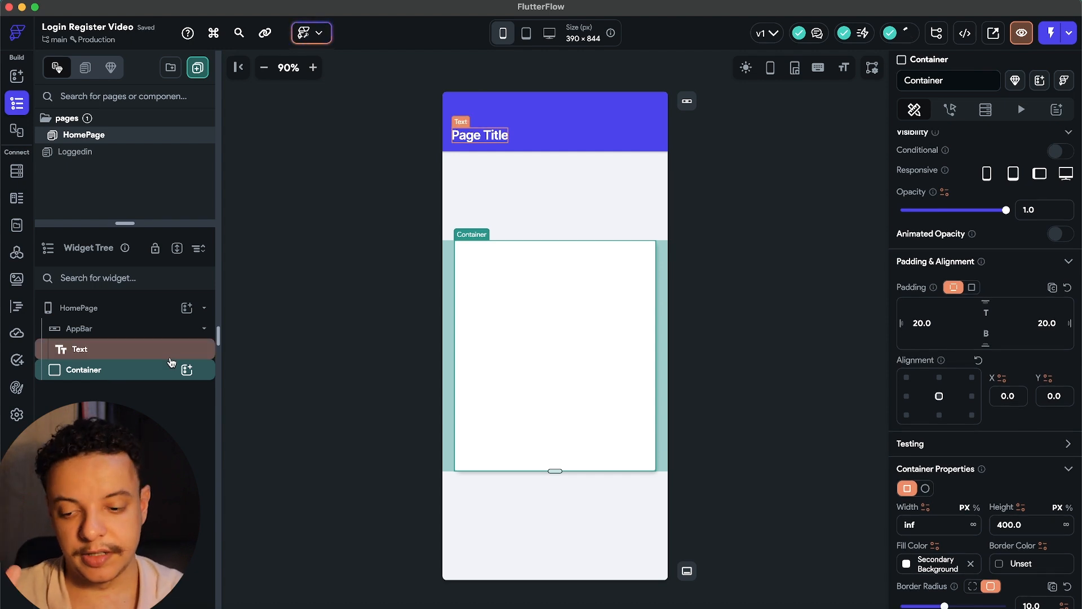
Add a Column inside the card with a Text reading 'Log In'.
left_click(187, 369)
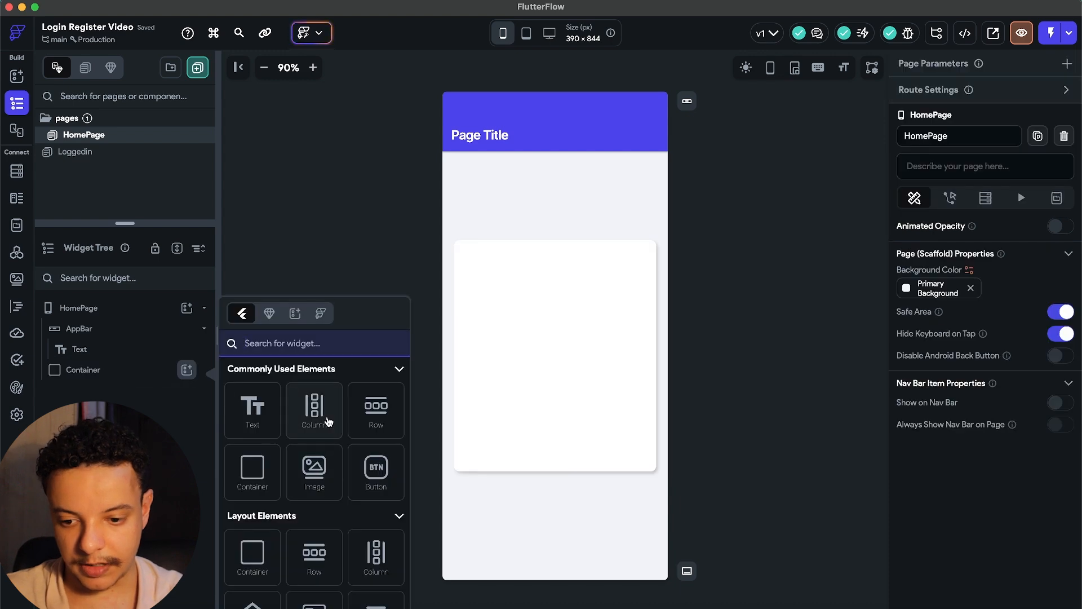
left_click(314, 407)
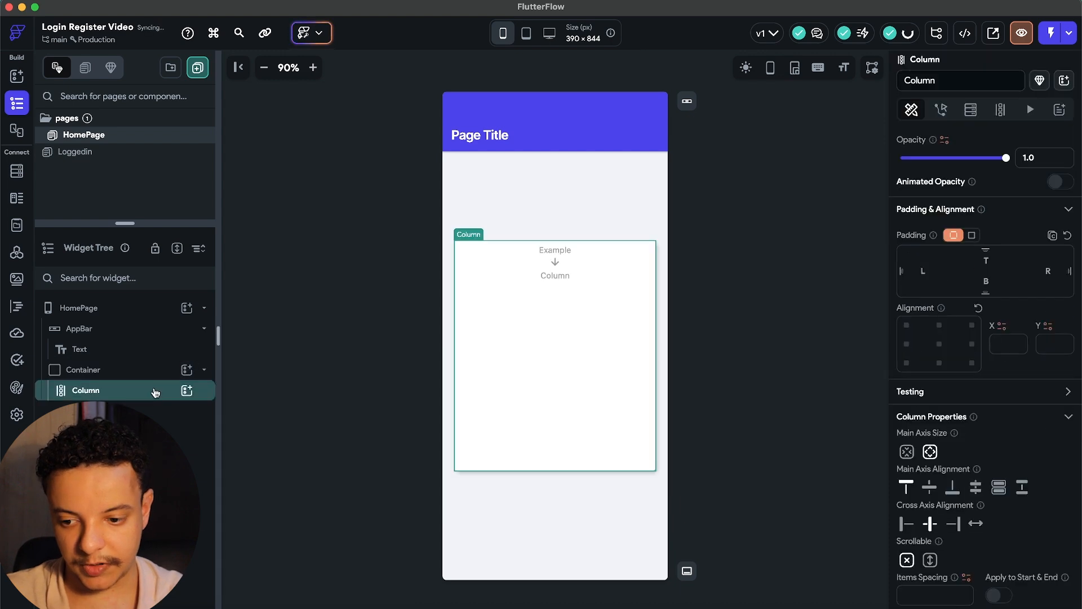
left_click(187, 390)
left_click(251, 408)
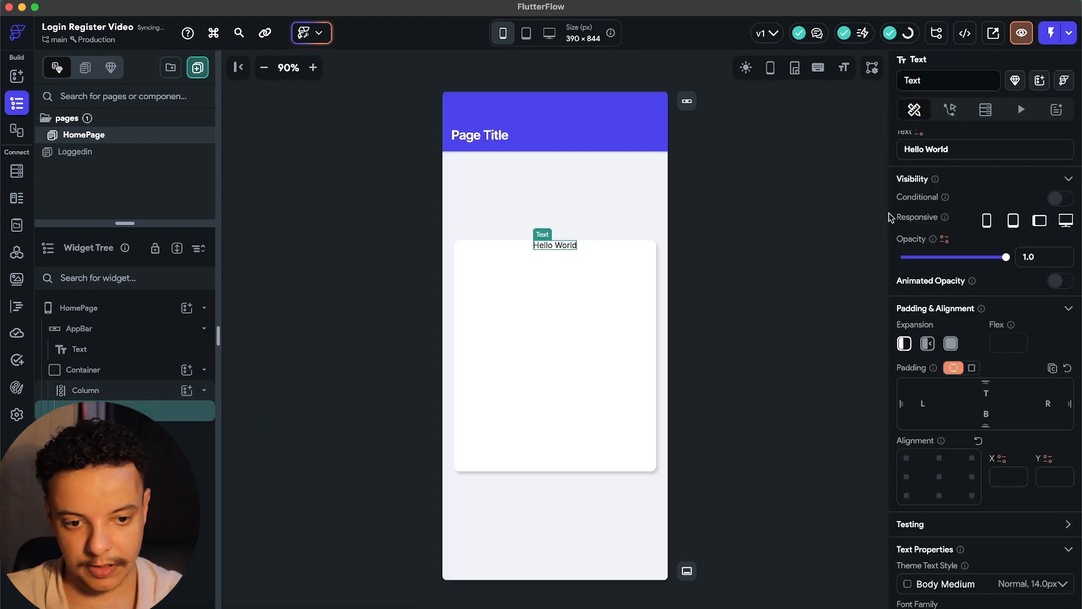
left_click_drag(956, 149, 883, 155)
type("Login")
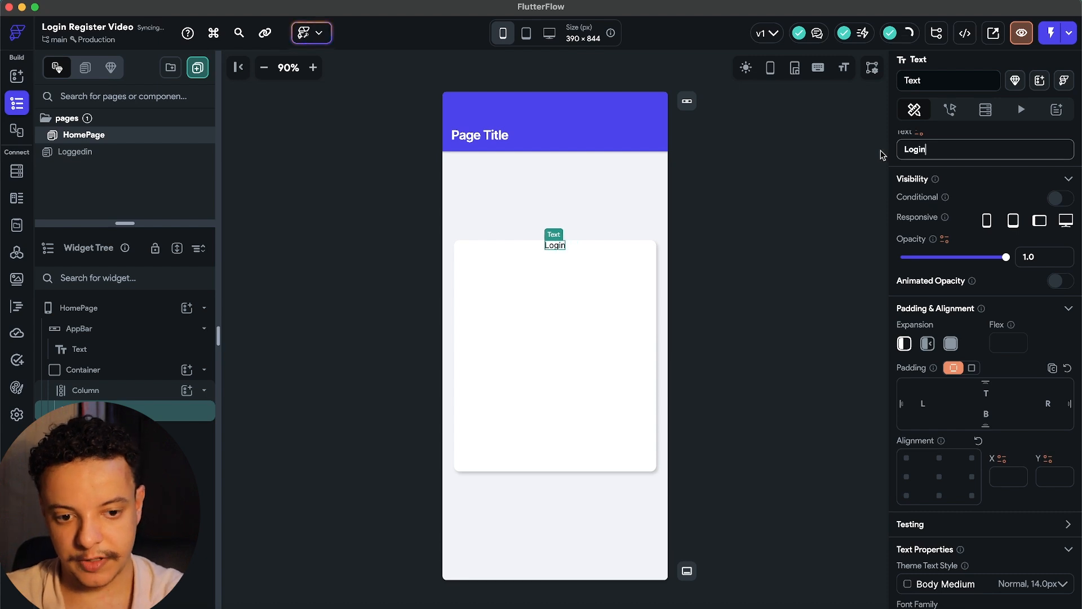
key("BackSpace")
key("BackSpace")
type("In")
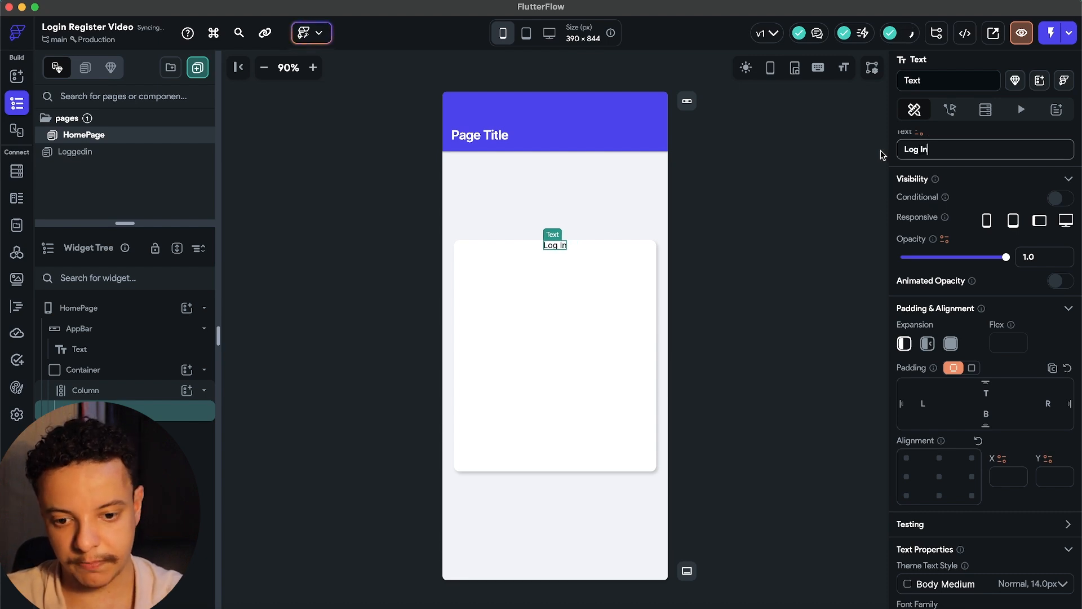
scroll(985, 255, "down", 5)
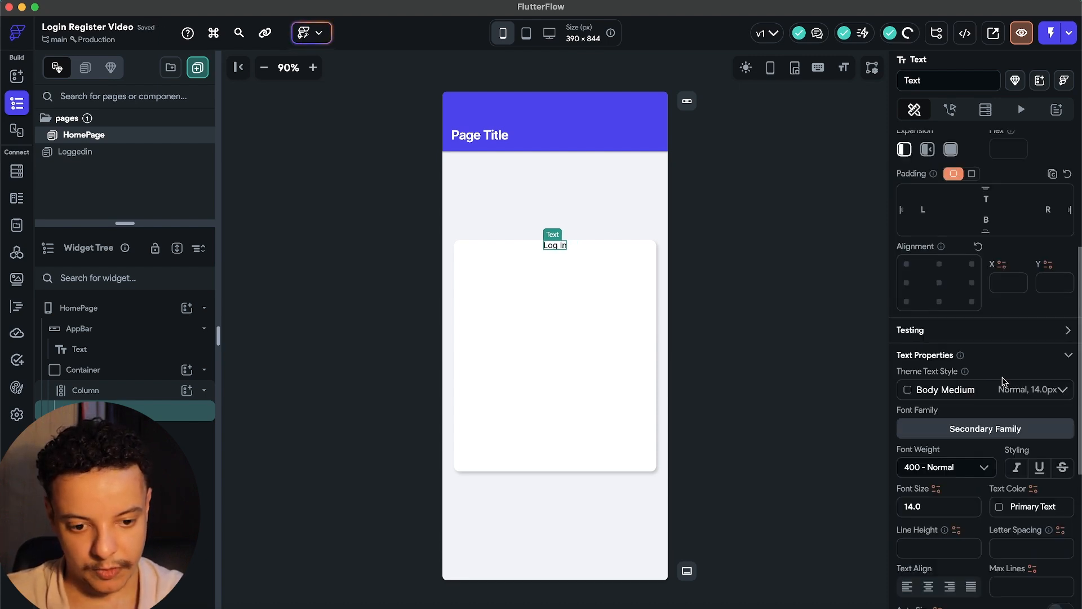
left_click(1057, 389)
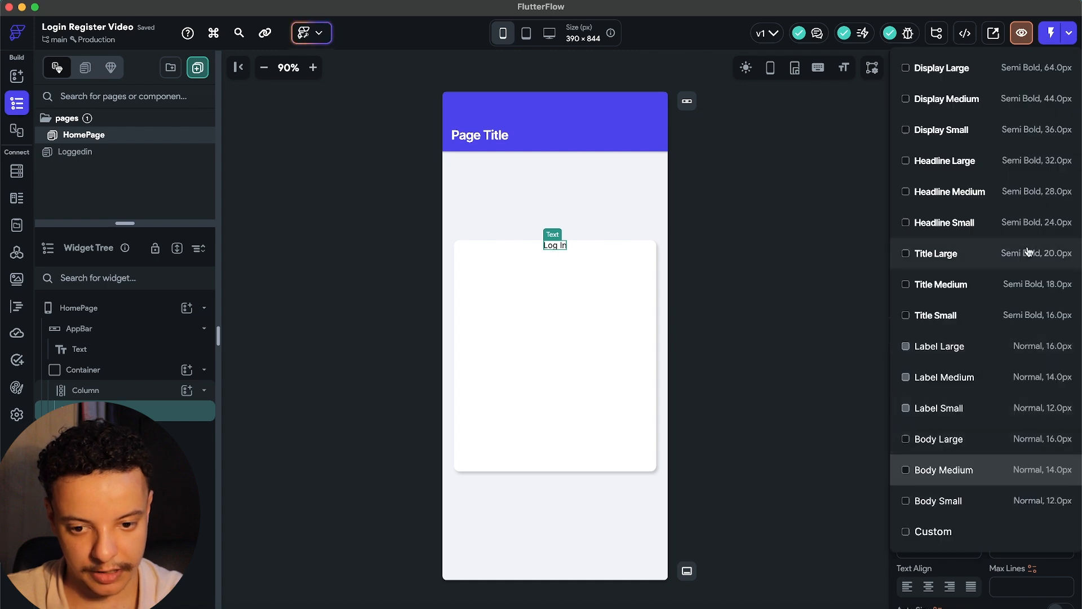
Style 'Log In' as Title Large and duplicate it as a Label Small copy.
left_click(958, 253)
scroll(956, 334, "up", 5)
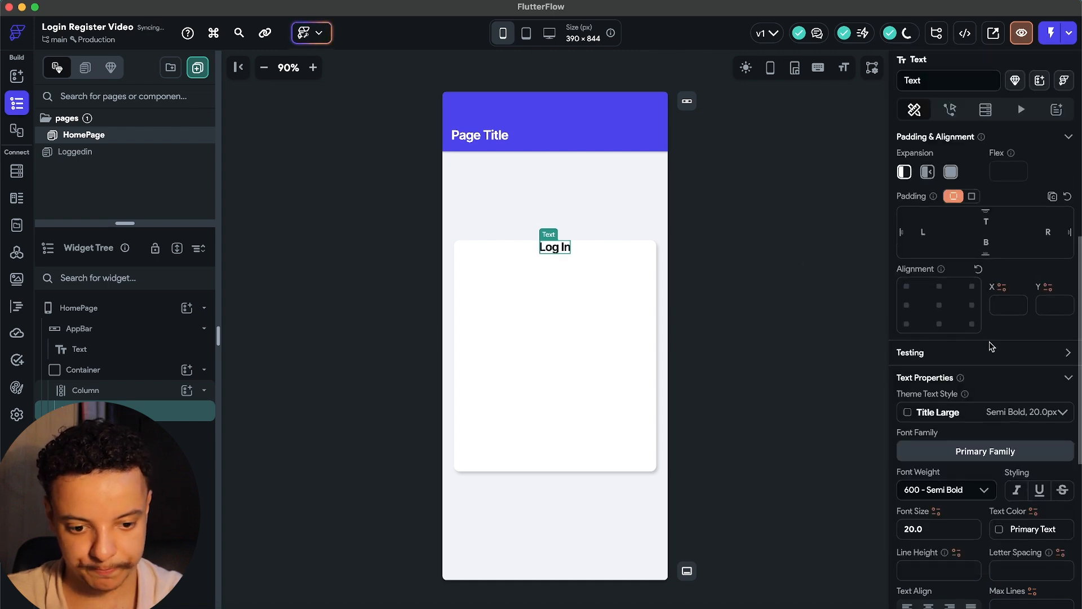
key("super+d")
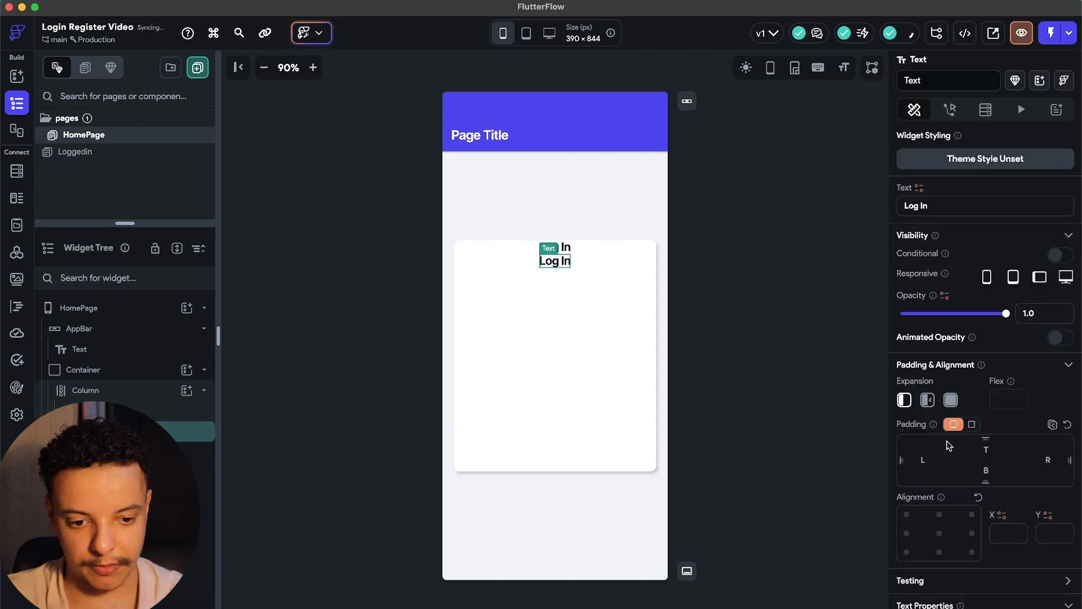
scroll(965, 440, "down", 5)
left_click(1062, 210)
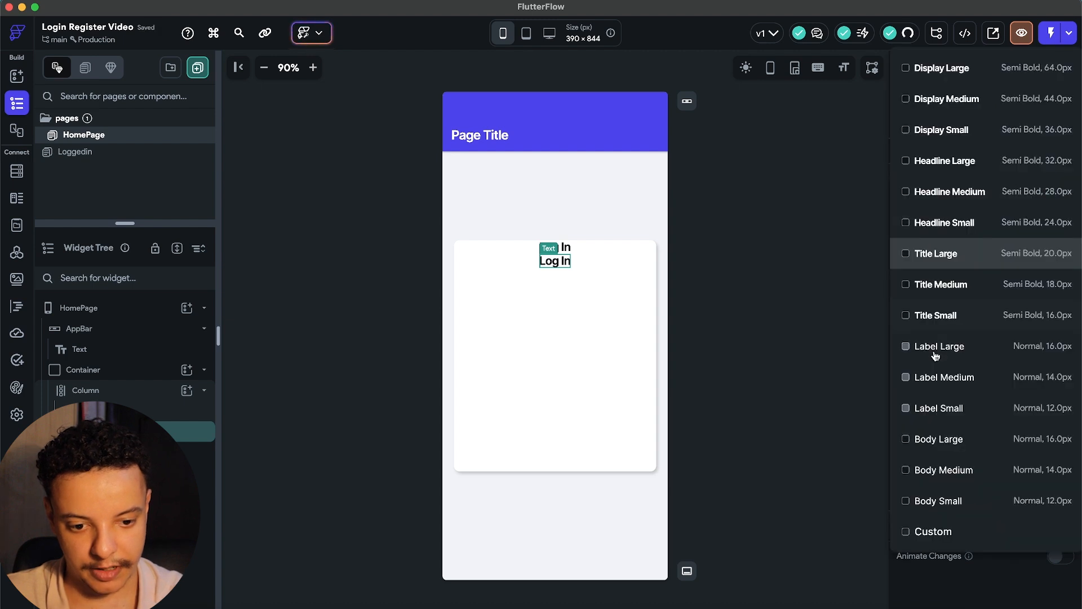
left_click(938, 418)
scroll(930, 232, "up", 5)
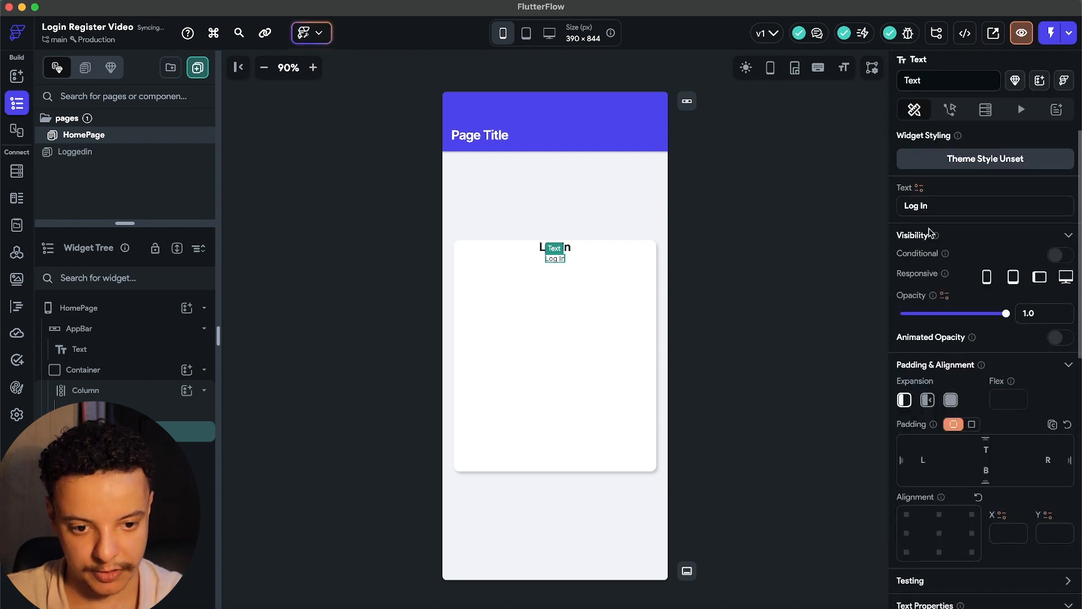
Change the copied text to 'User Authentication'.
triple_click(952, 206)
type("Authencit")
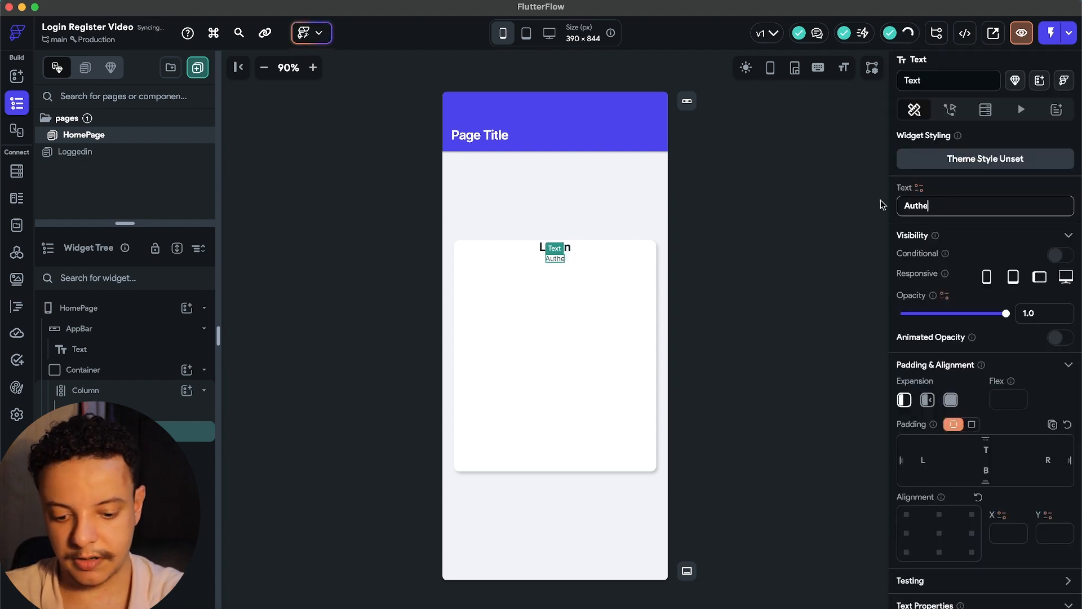
key("BackSpace")
key("BackSpace")
key("BackSpace")
type("t")
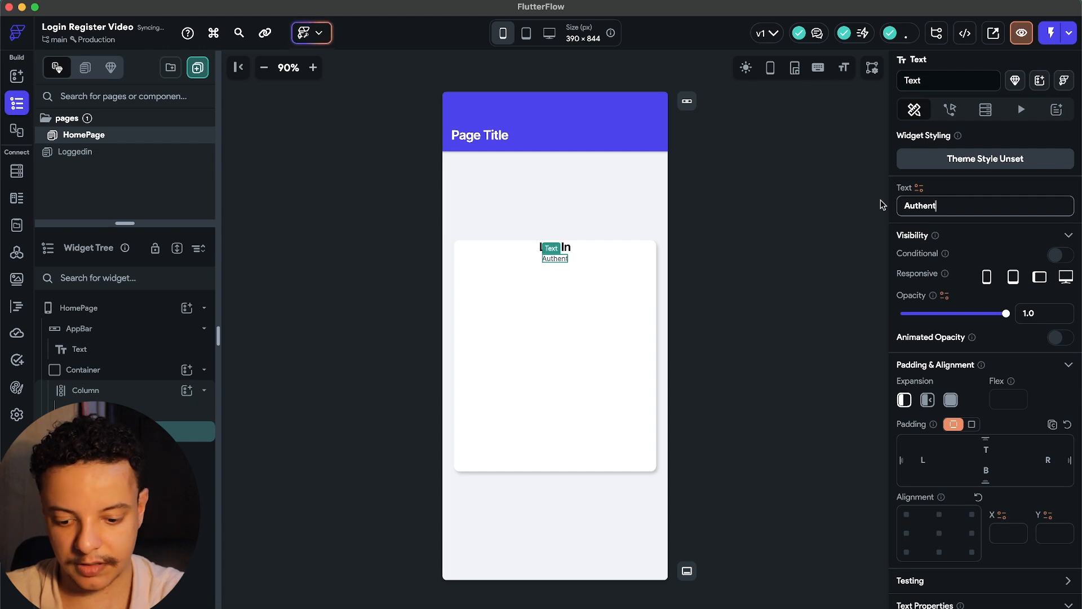
type("ication User")
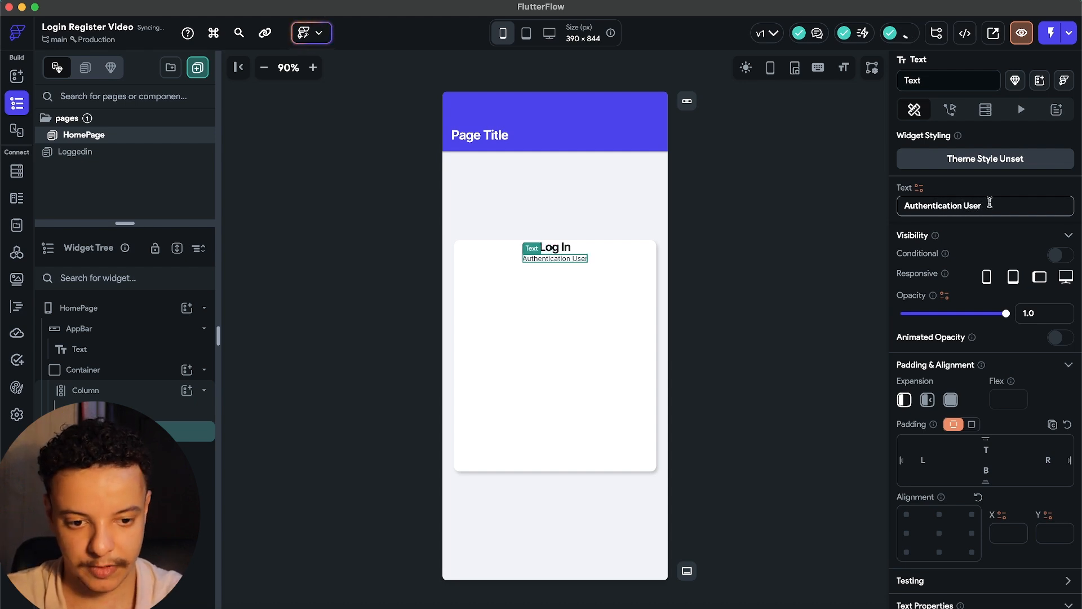
left_click_drag(990, 204, 893, 206)
type("U")
key("BackSpace")
type("User Authentication")
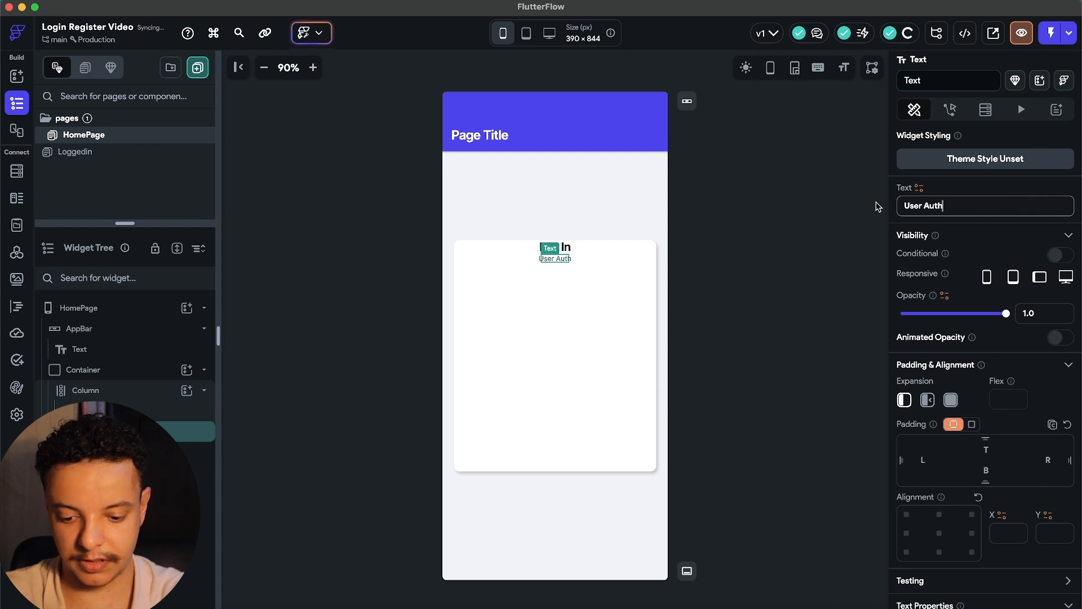
left_click(752, 255)
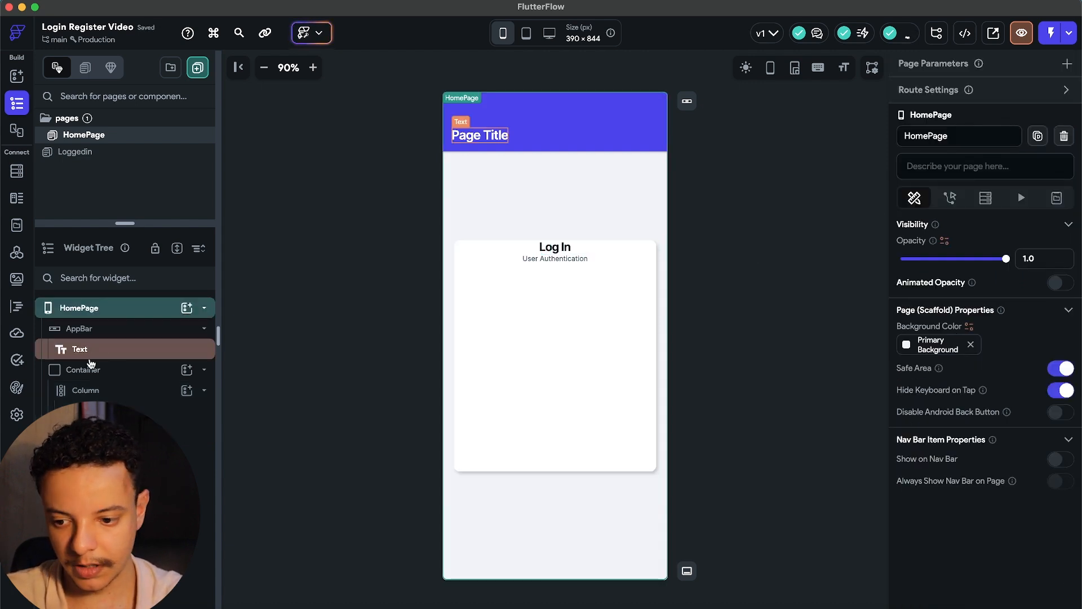
Set the Column's main axis to Space Evenly and add a TextField beneath the texts.
left_click(111, 390)
scroll(1034, 459, "down", 1)
scroll(1026, 476, "down", 3)
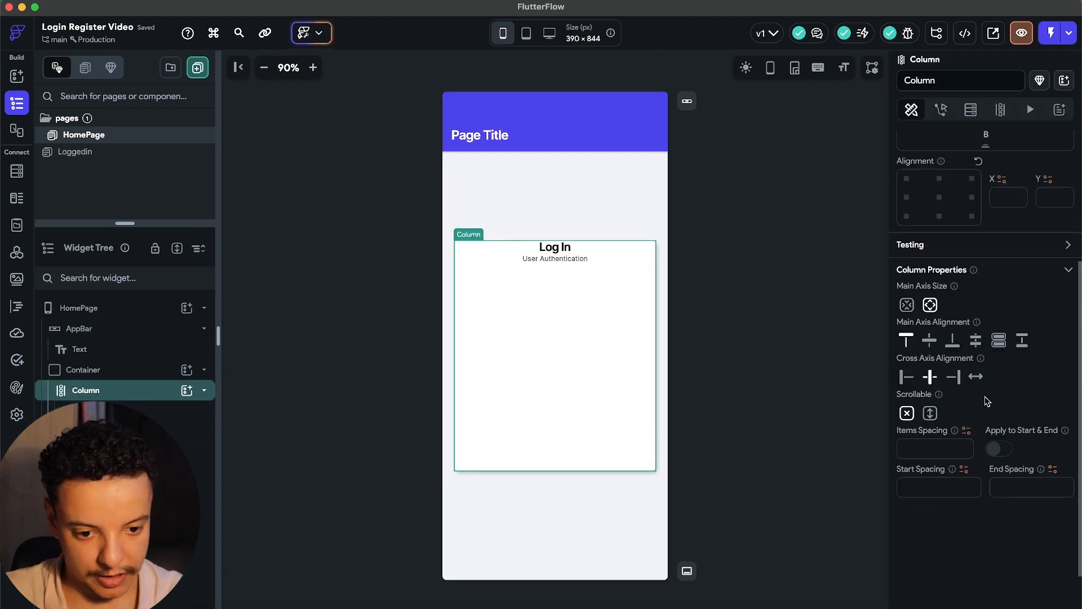
left_click(976, 340)
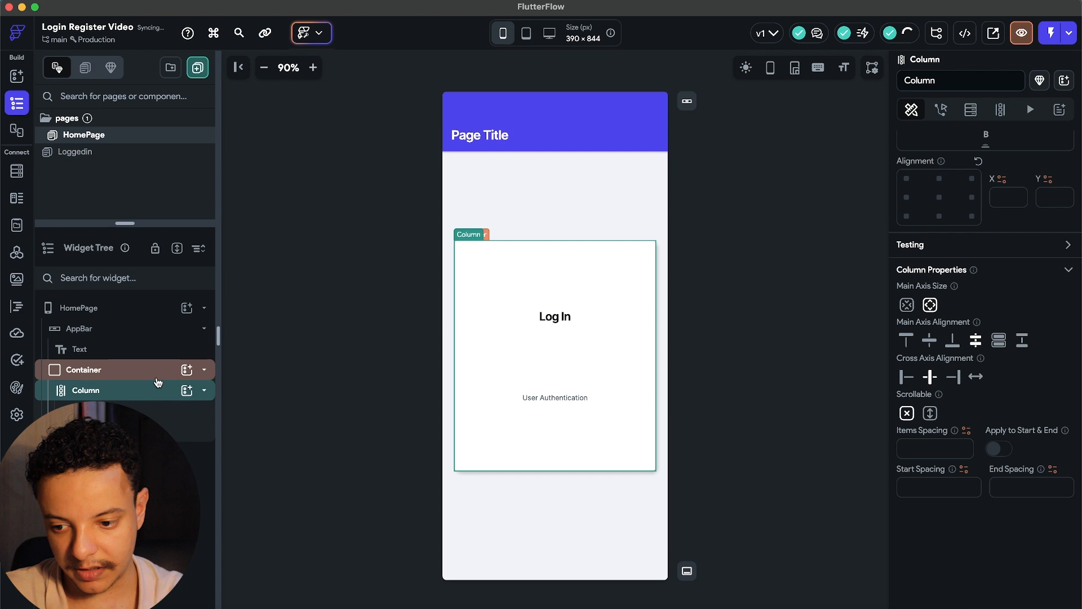
left_click(184, 391)
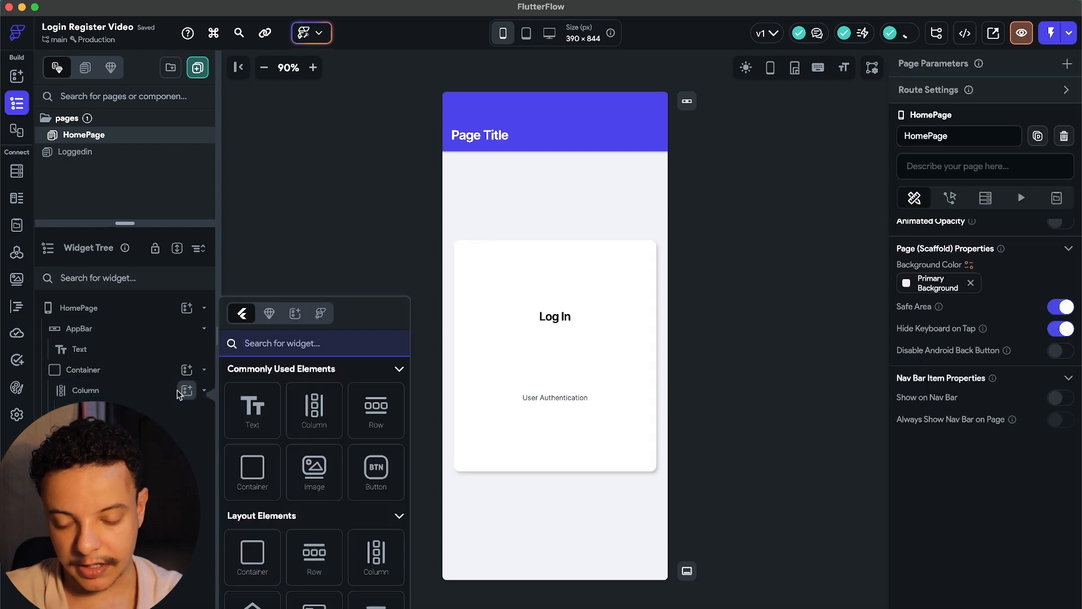
type("text")
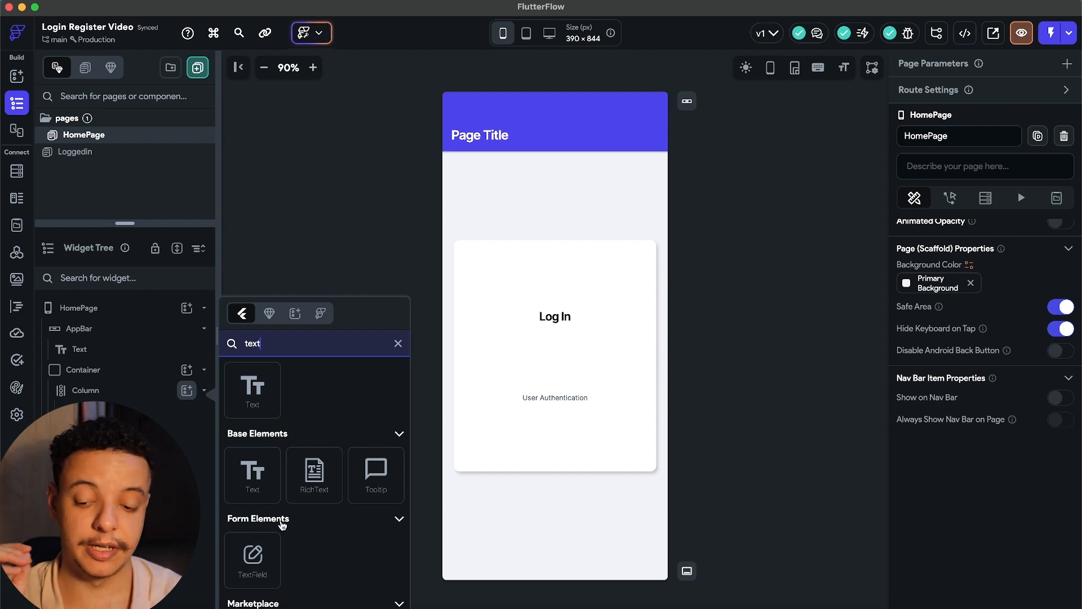
left_click(274, 550)
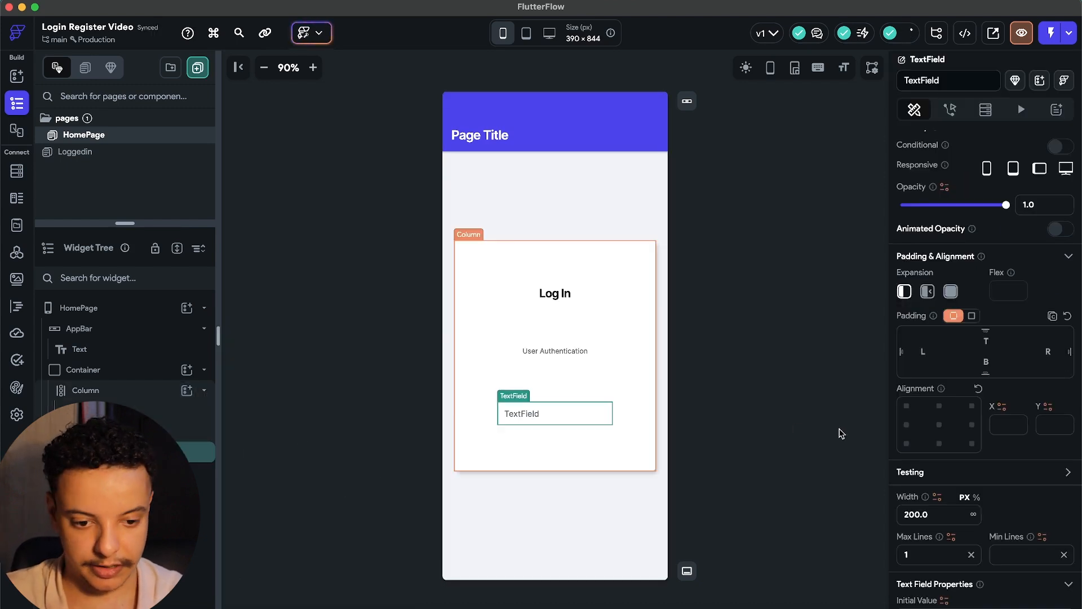
Stretch the TextField to full width with 20 left and right padding.
scroll(963, 478, "down", 1)
scroll(963, 479, "down", 2)
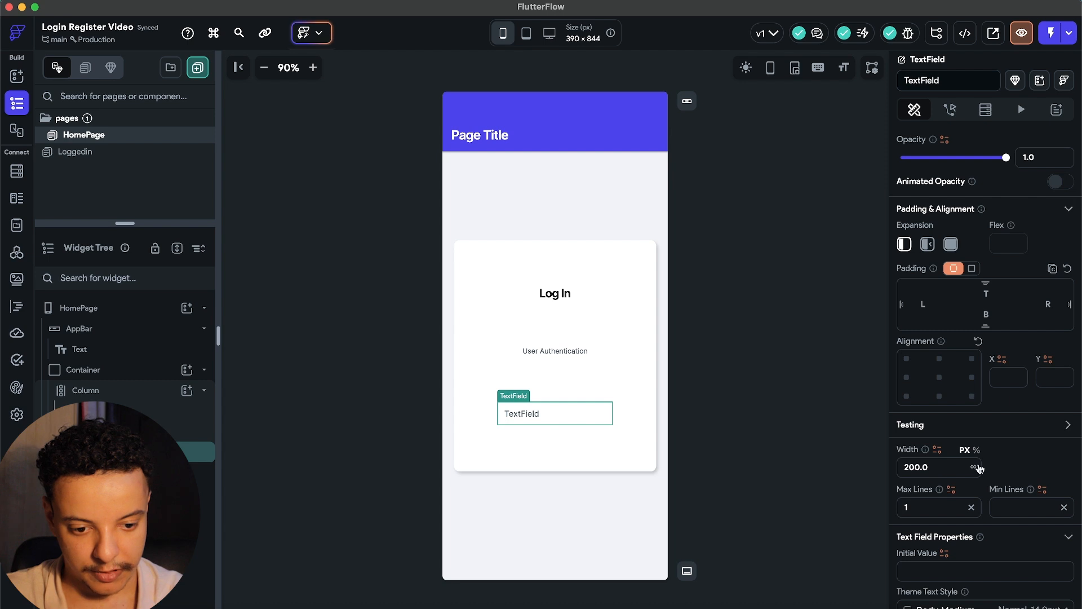
left_click(966, 467)
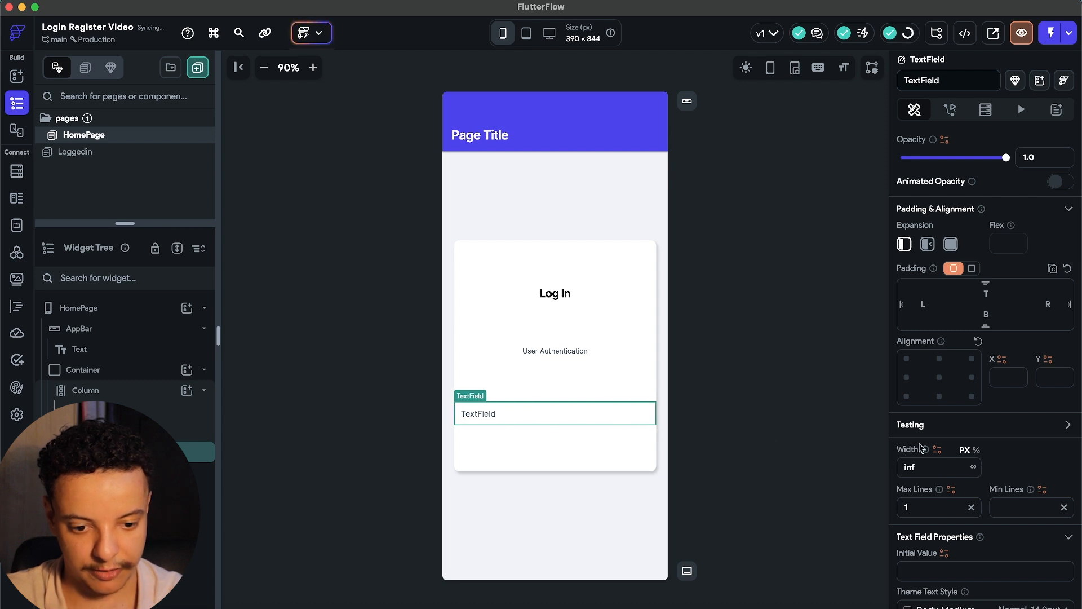
left_click(923, 305)
type("20")
key("Tab")
key("Tab")
type("20")
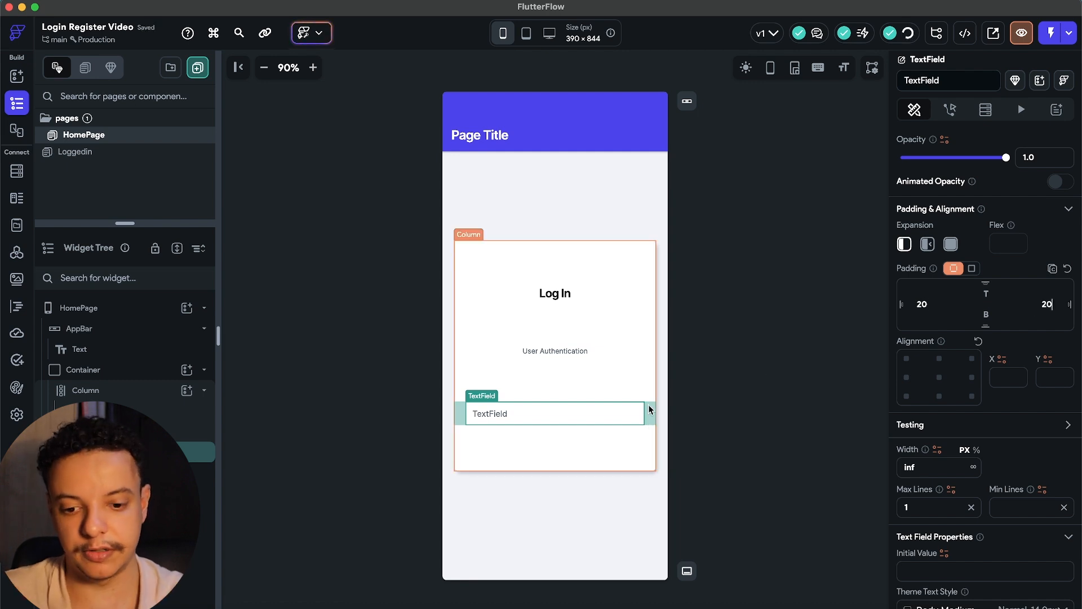
Turn off Custom Label Style, set hint text 'Email' and border radius 15.
scroll(924, 238, "down", 10)
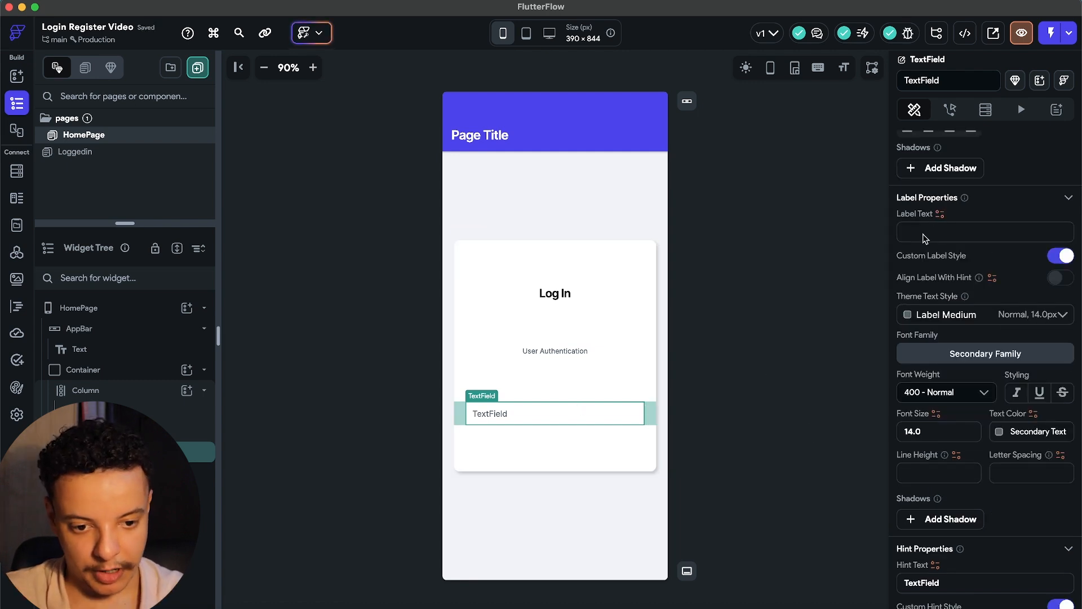
left_click(1062, 257)
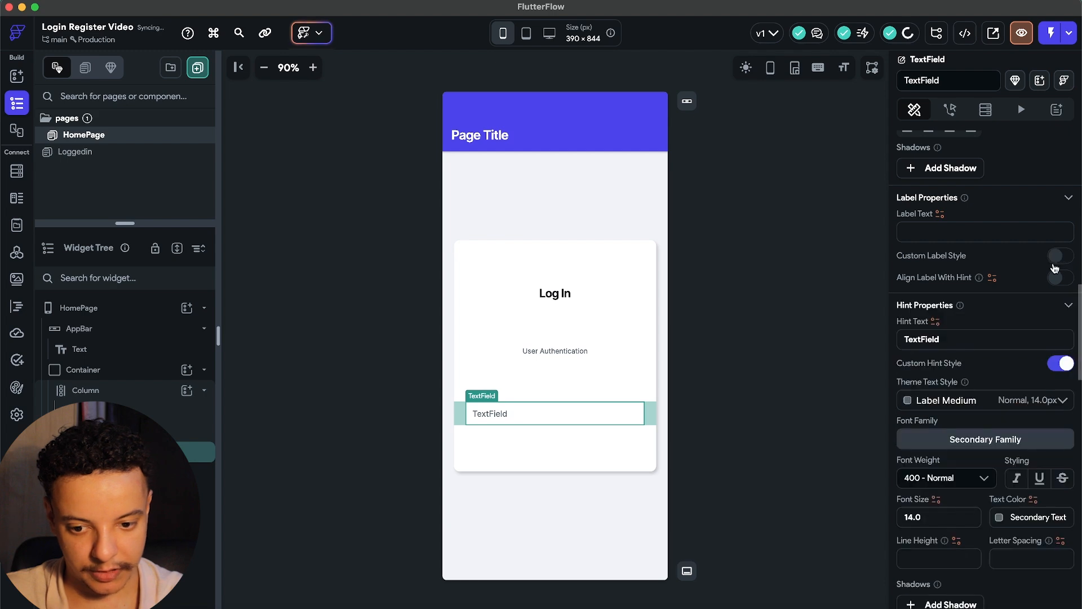
scroll(990, 338, "down", 8)
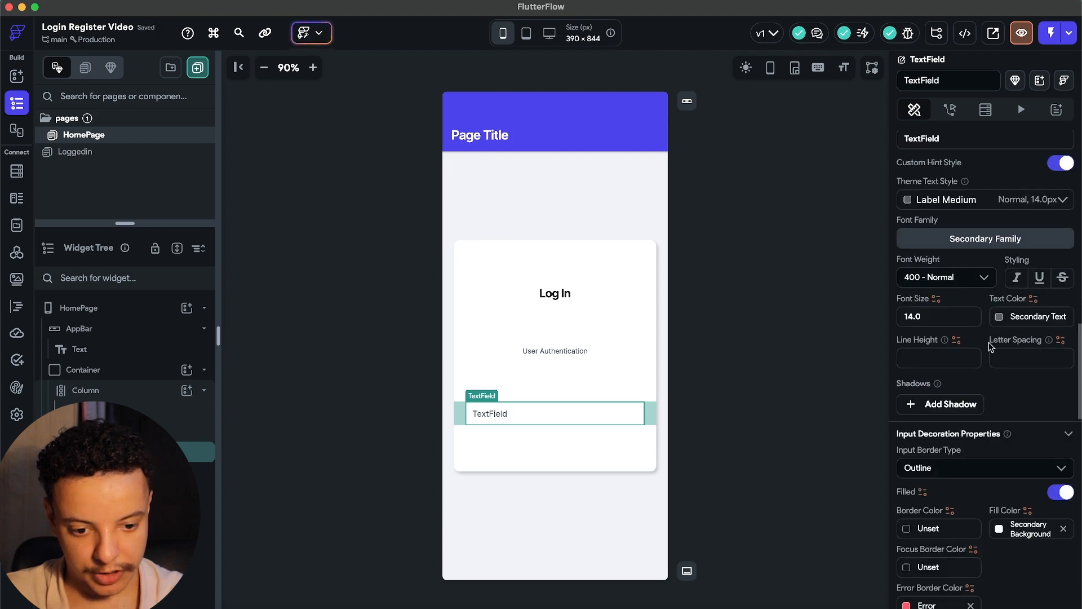
scroll(990, 345, "up", 6)
double_click(943, 327)
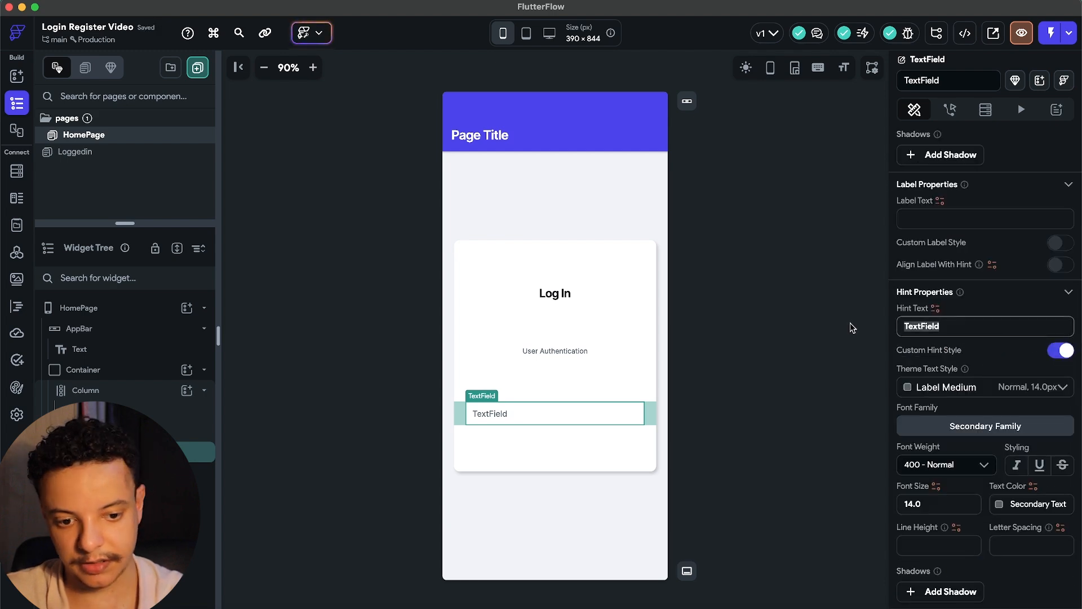
type("Email")
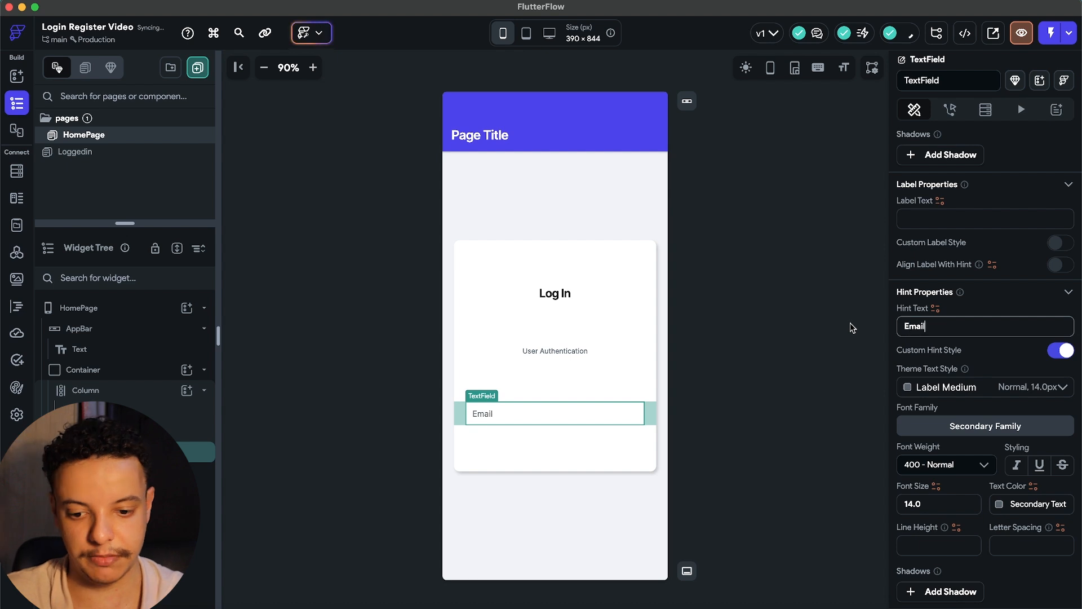
left_click(949, 353)
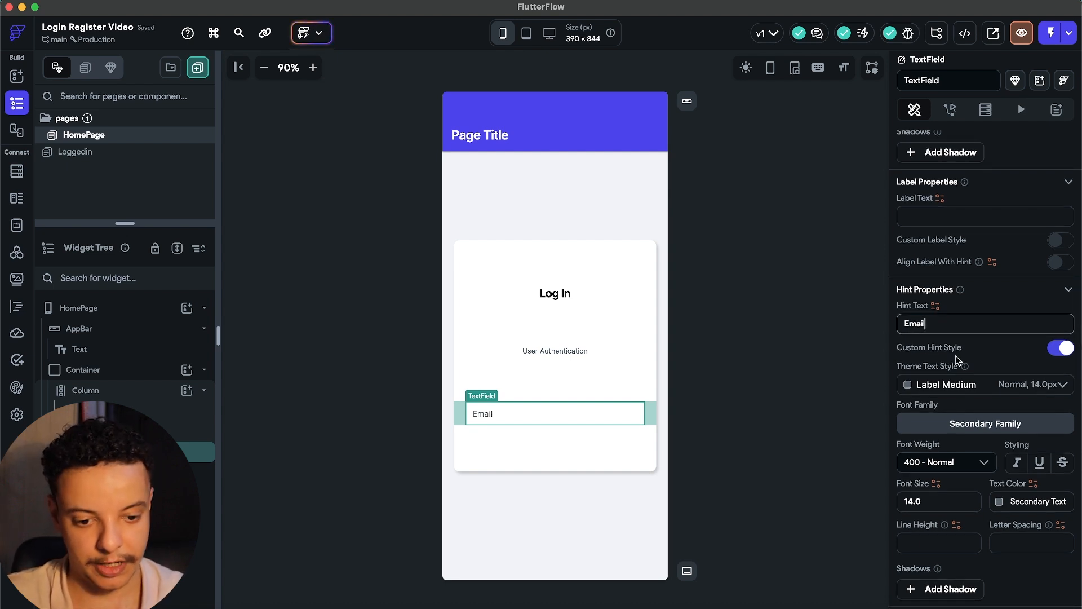
scroll(957, 363, "down", 10)
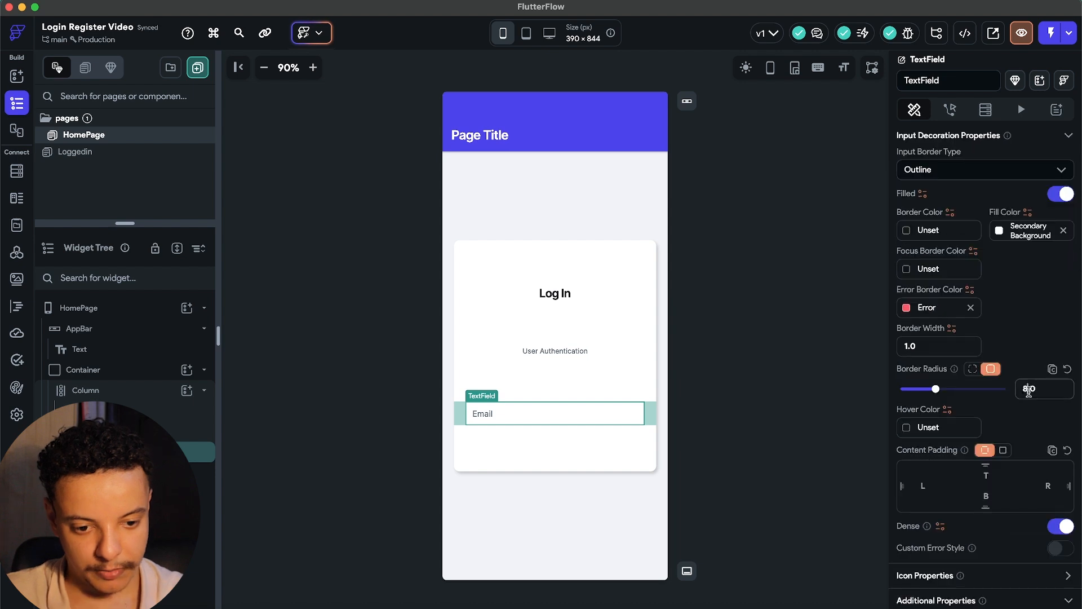
left_click(1023, 389)
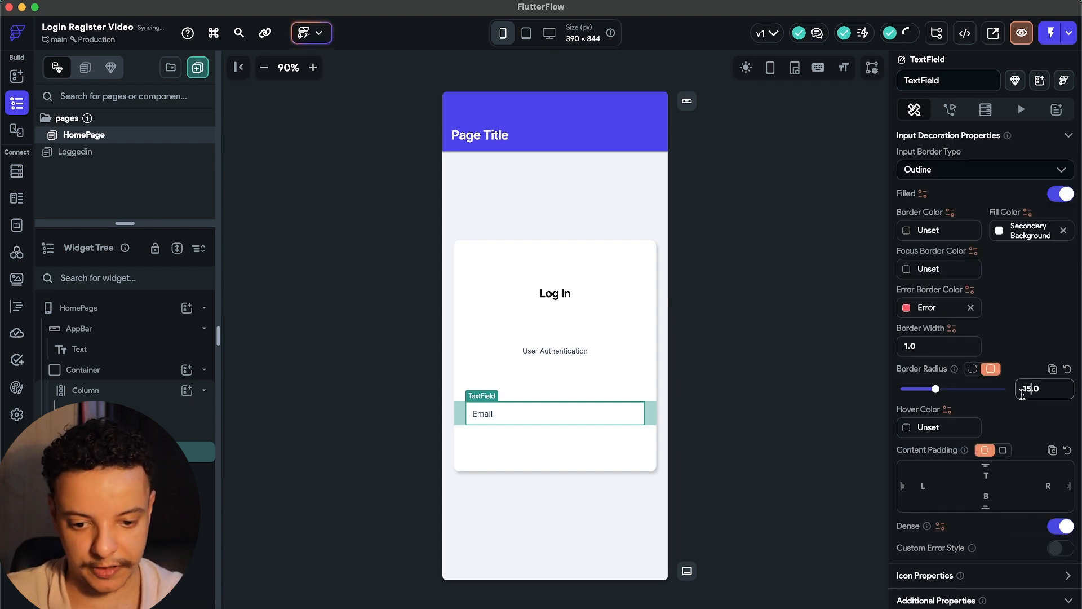
scroll(1004, 272, "up", 1)
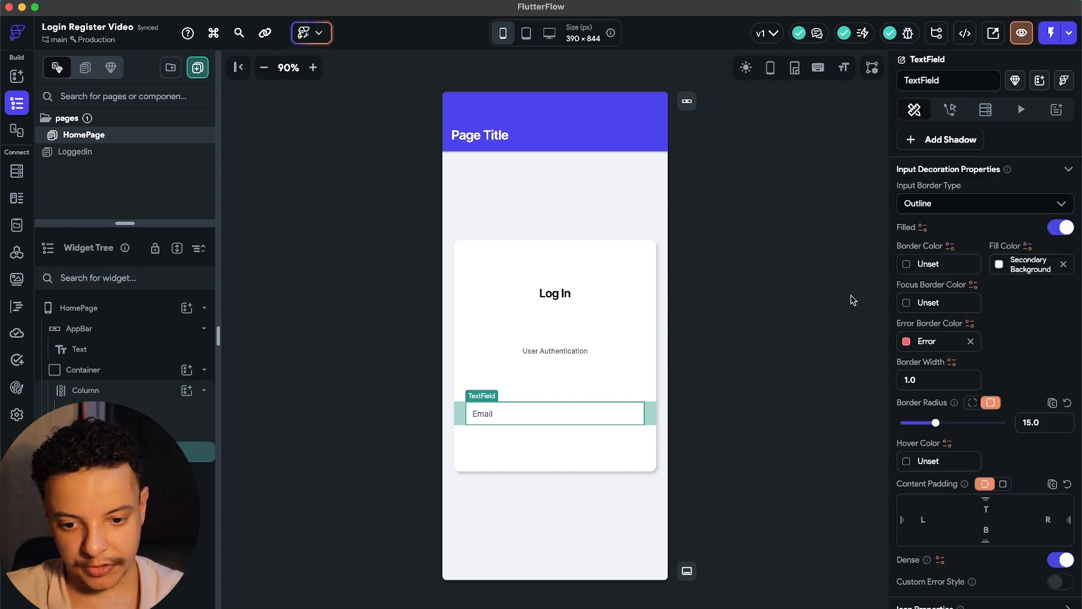
Set the Email field's fill colour to #F2F2F2.
left_click(999, 265)
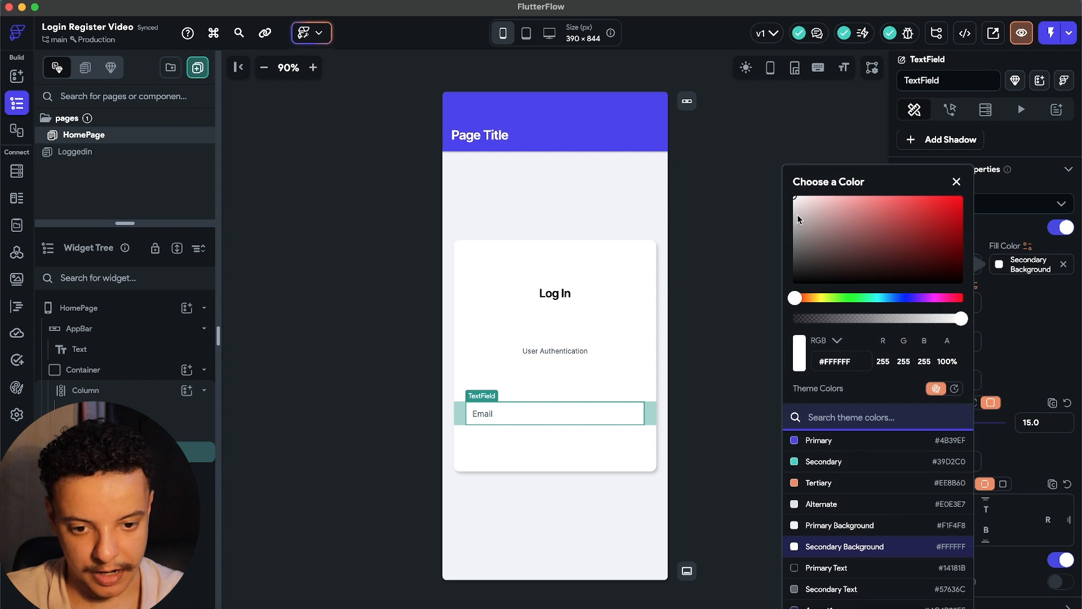
left_click_drag(793, 216, 784, 204)
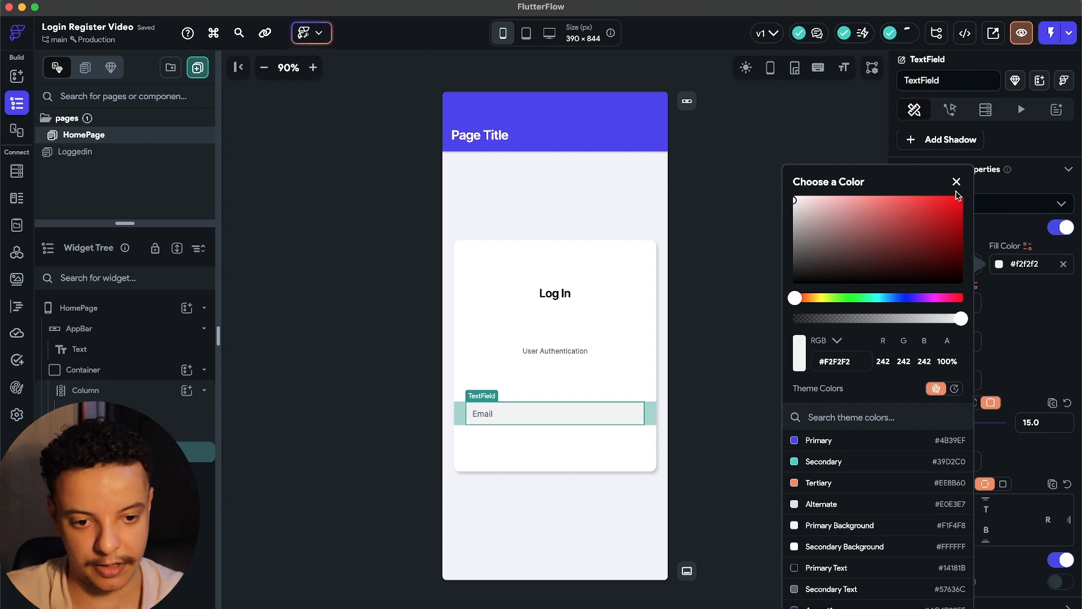
left_click(957, 181)
left_click(737, 418)
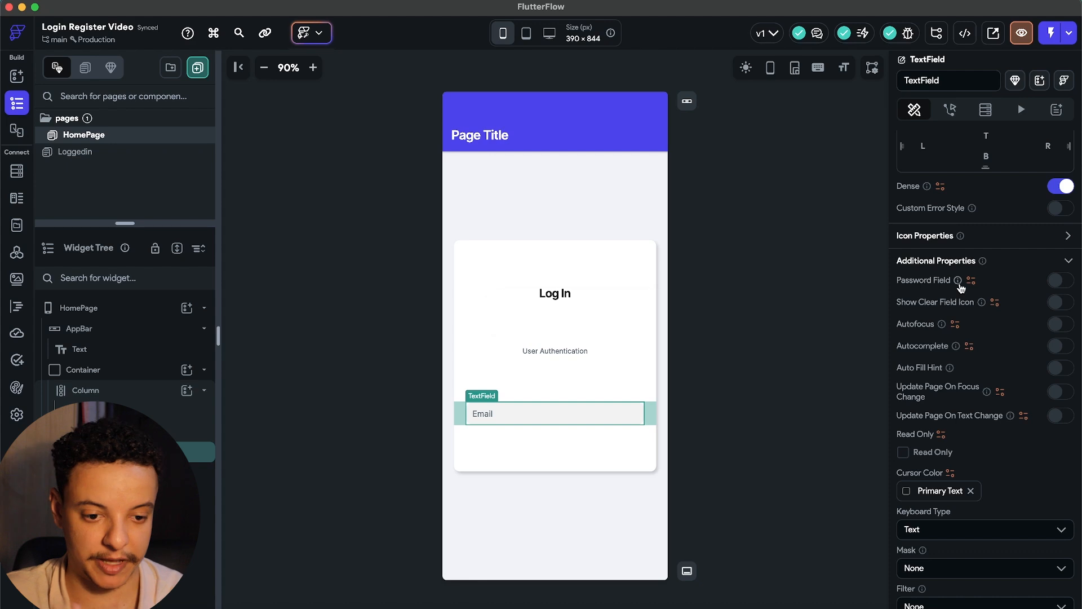
Set the Email field's leading icon to the mail icon found by searching 'email'.
scroll(1069, 251, "up", 1)
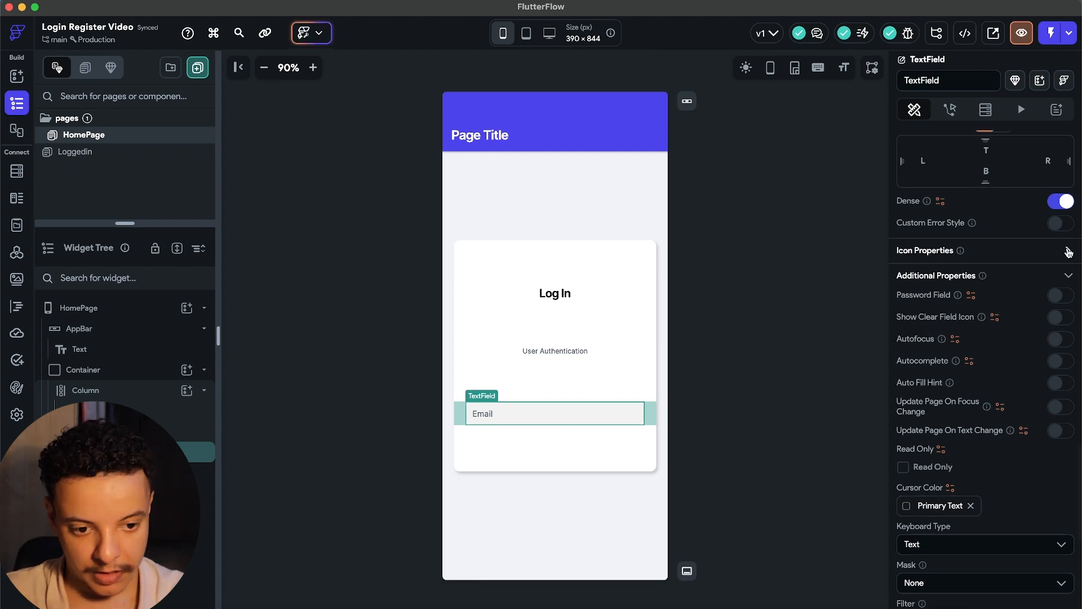
left_click(1069, 251)
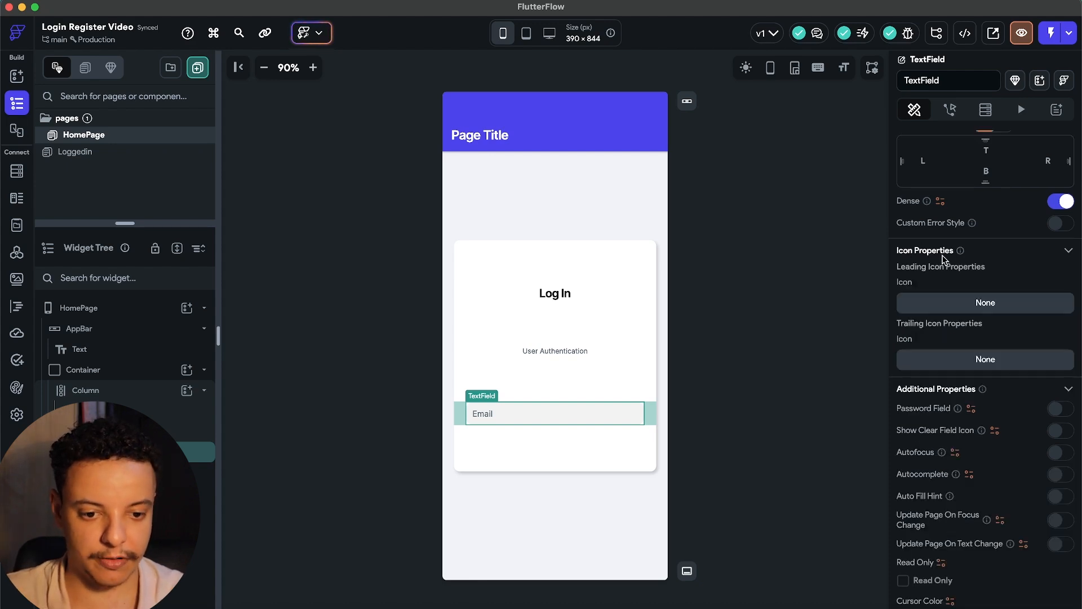
left_click(967, 306)
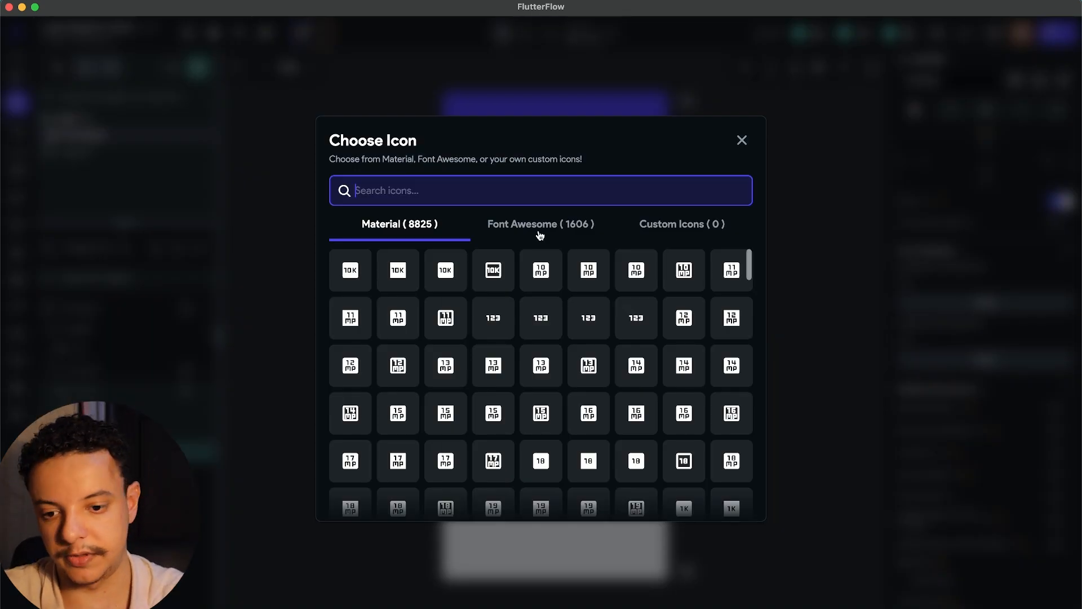
type("ema")
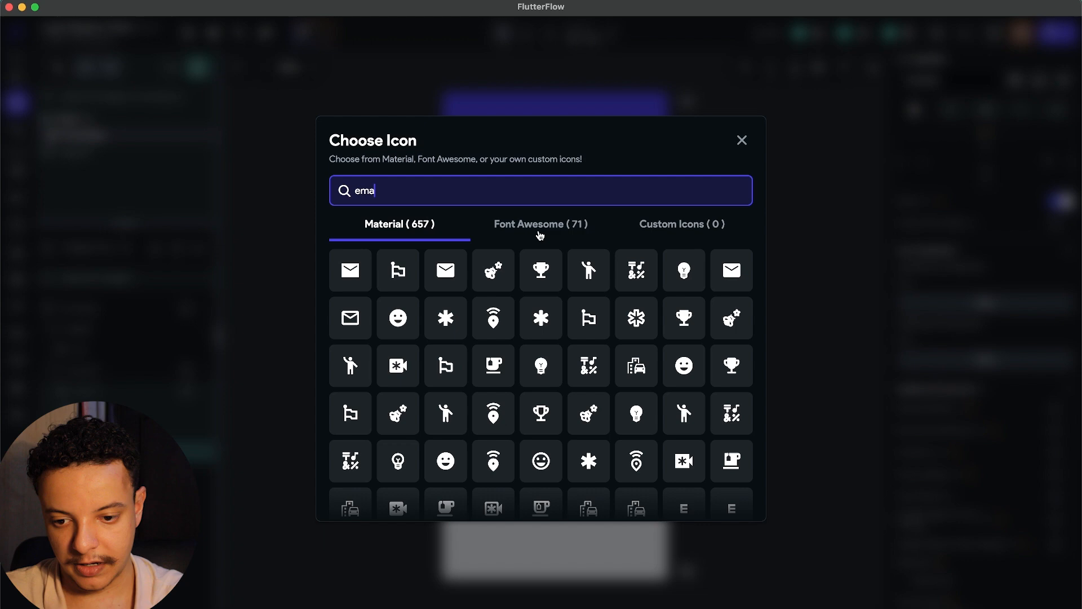
type("il")
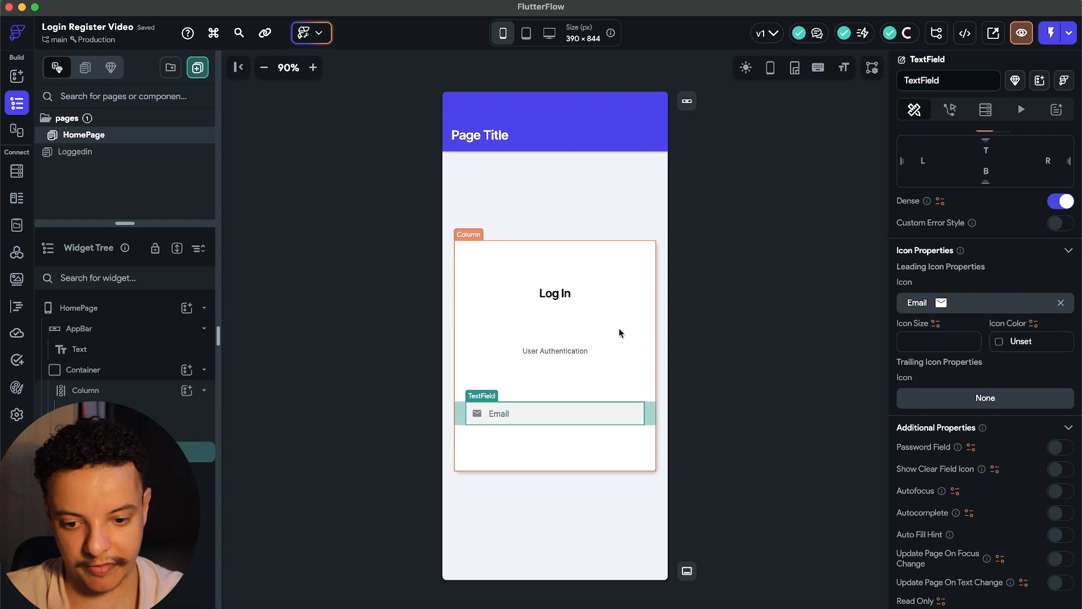
left_click(713, 396)
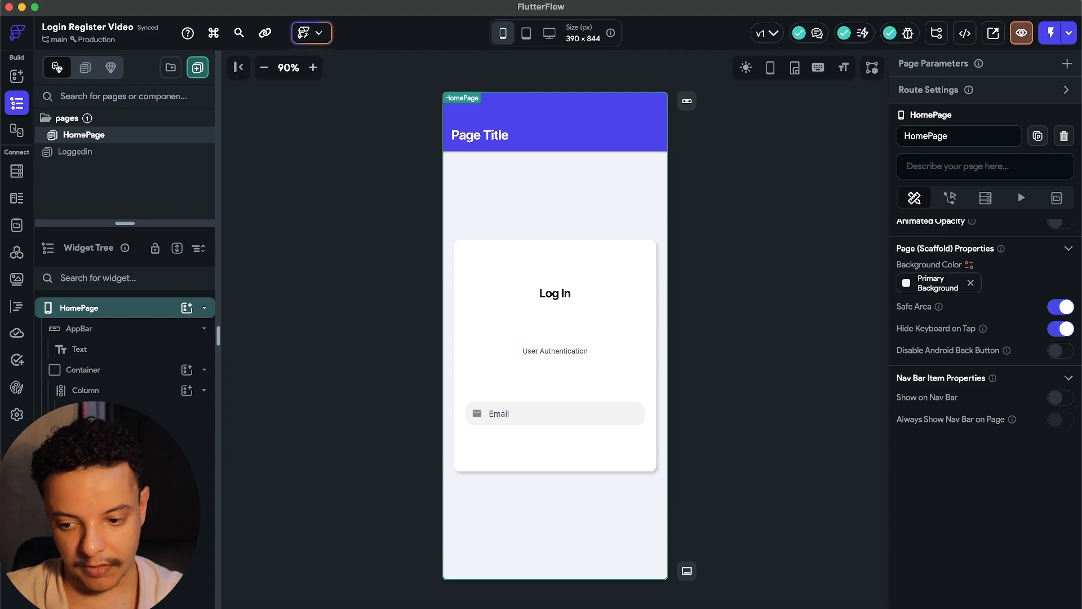
Duplicate the Email text field and change the copy's hint text to 'Password'.
left_click(556, 351)
left_click(130, 452)
key("super+d")
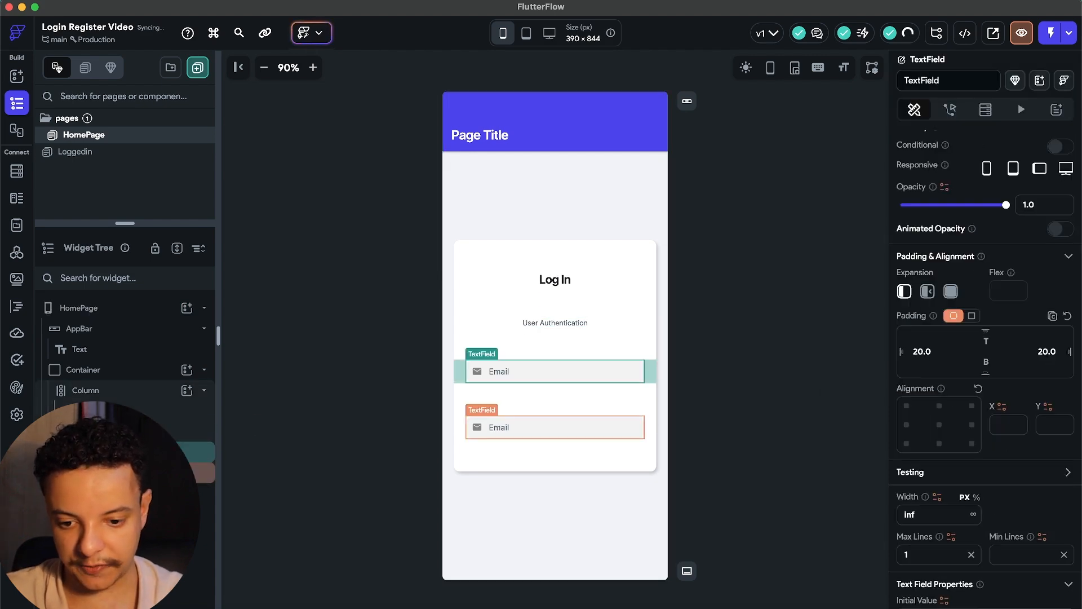
scroll(927, 415, "down", 10)
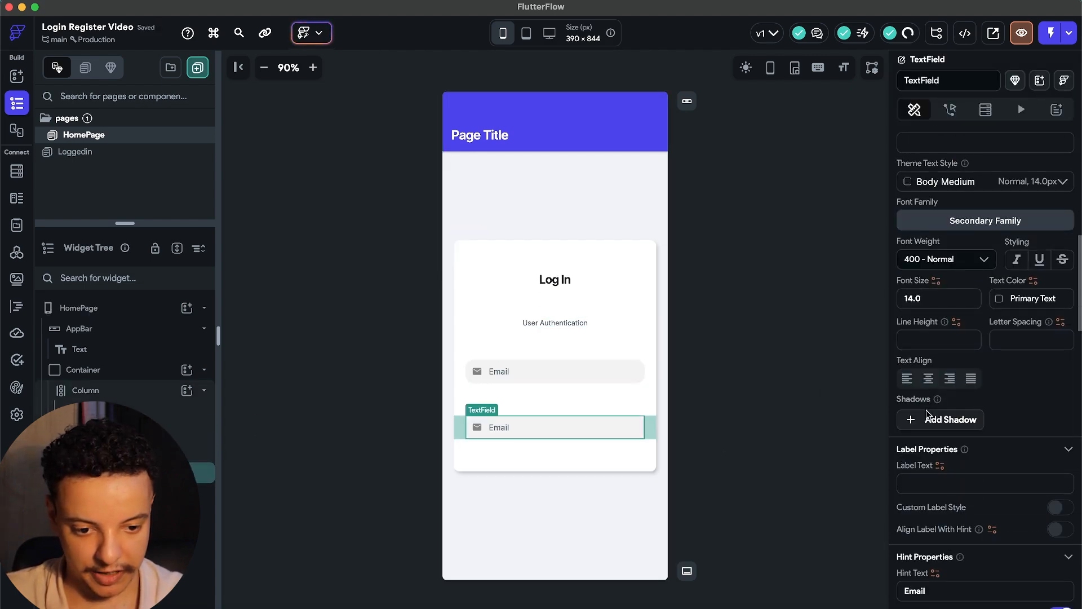
scroll(931, 367, "down", 5)
left_click_drag(937, 304, 889, 307)
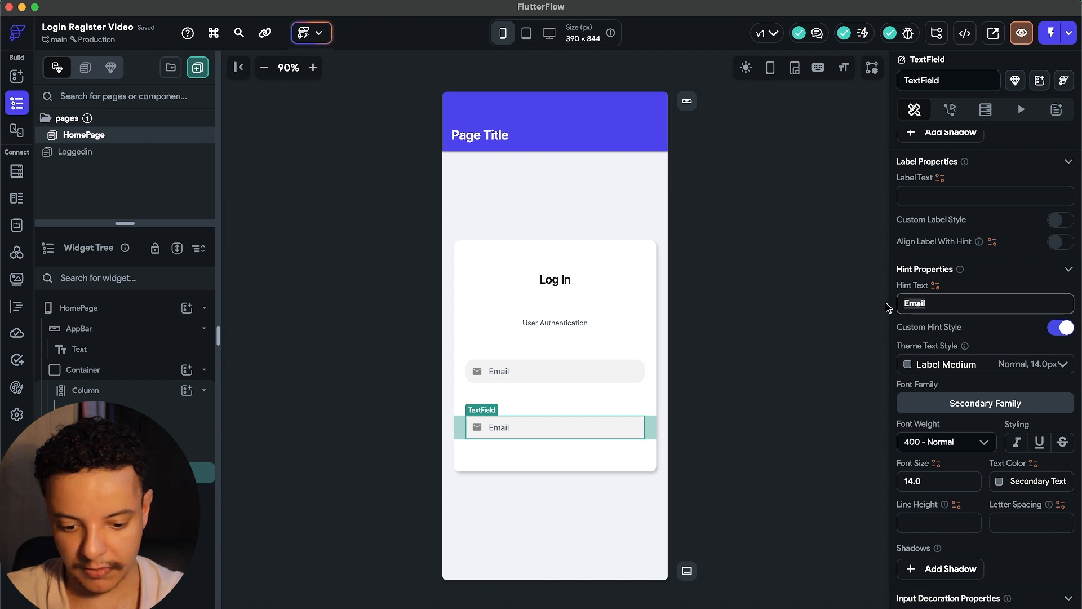
type("Password")
Set the Password field's leading icon to the lock icon.
scroll(1015, 375, "down", 7)
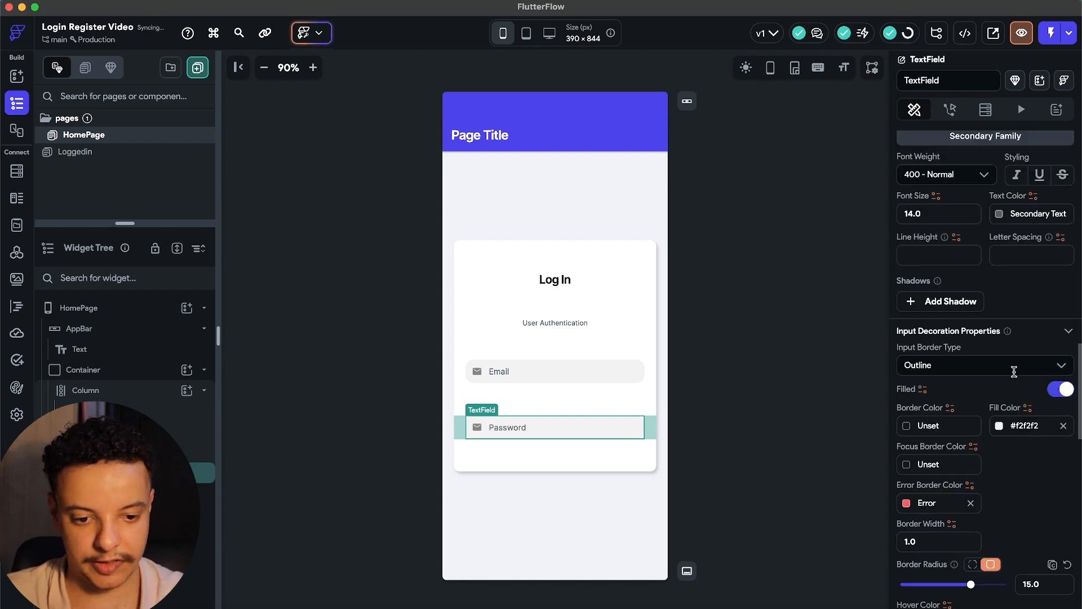
scroll(1015, 375, "down", 8)
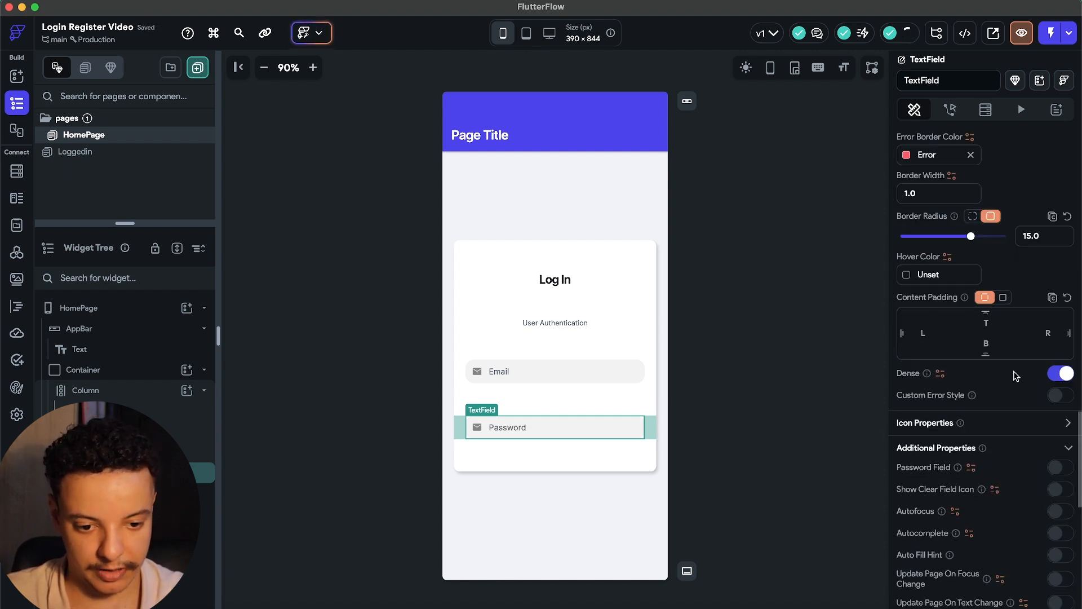
left_click(1067, 420)
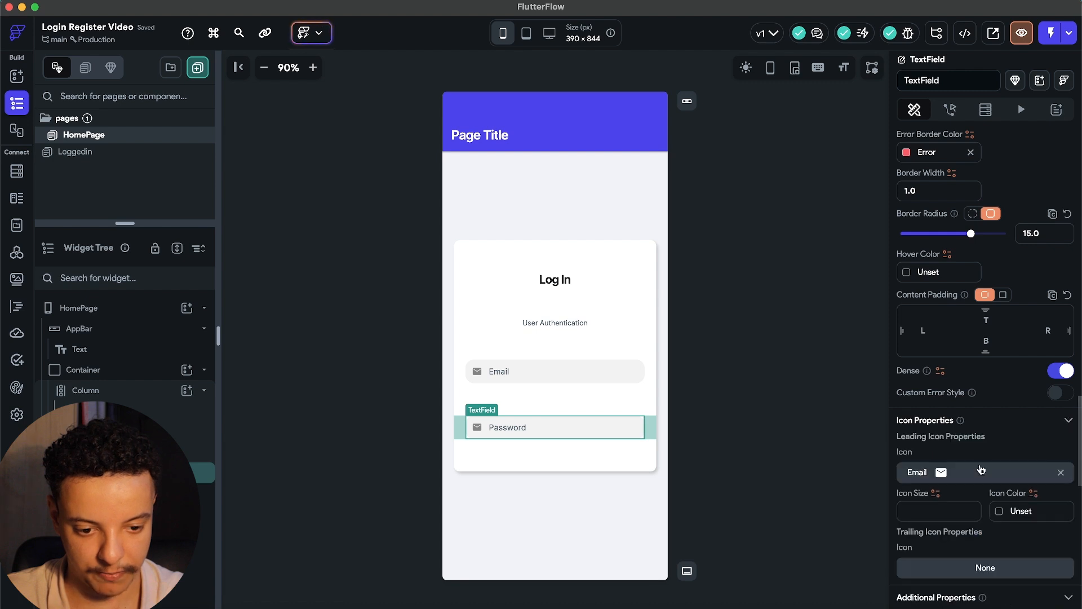
left_click(982, 469)
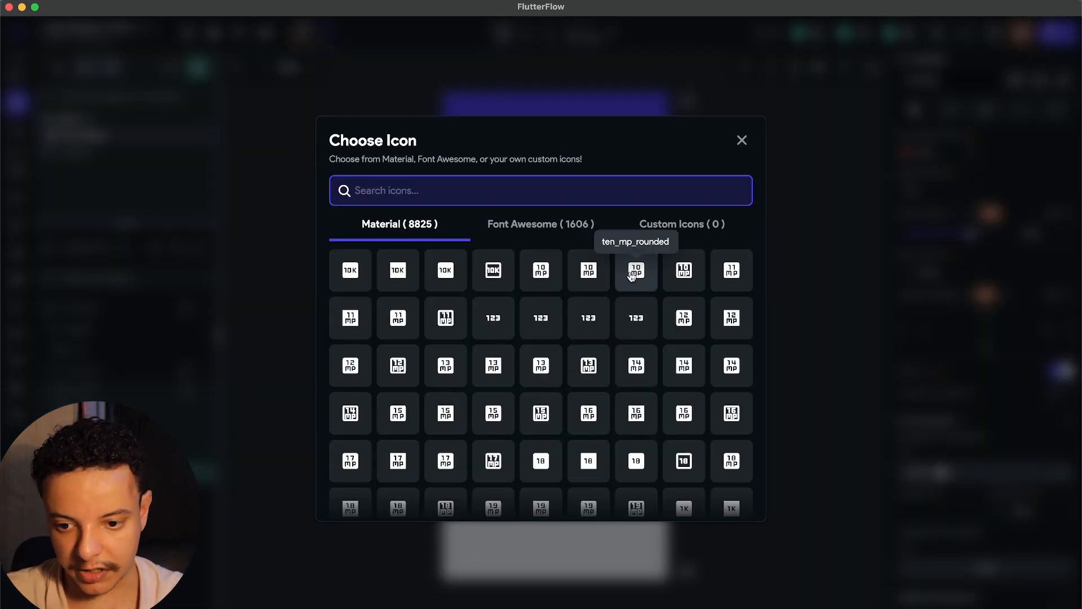
type("locker")
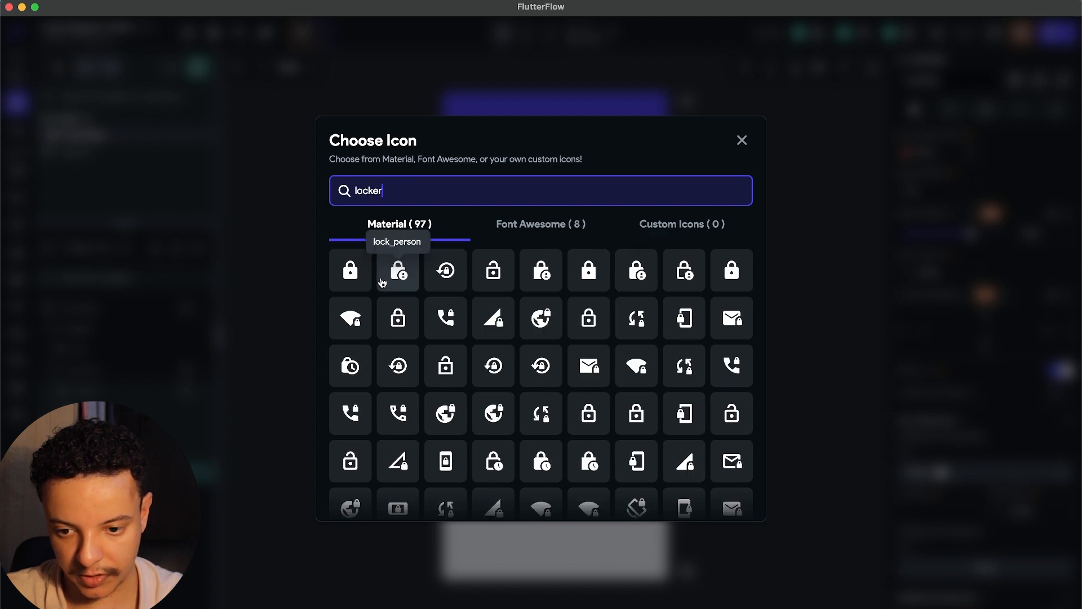
left_click(367, 268)
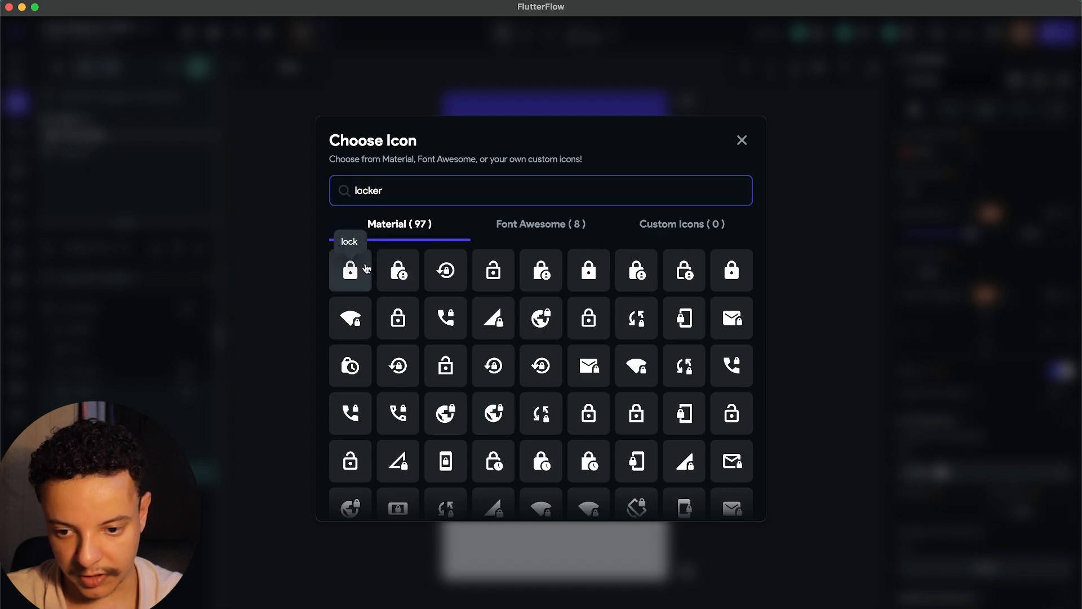
left_click(367, 268)
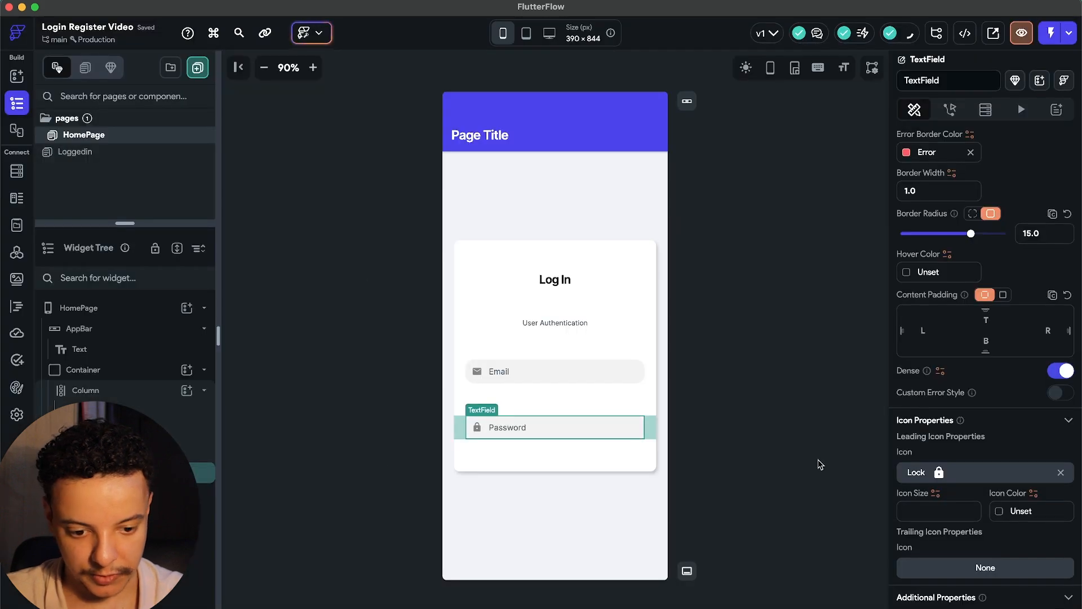
scroll(986, 395, "down", 5)
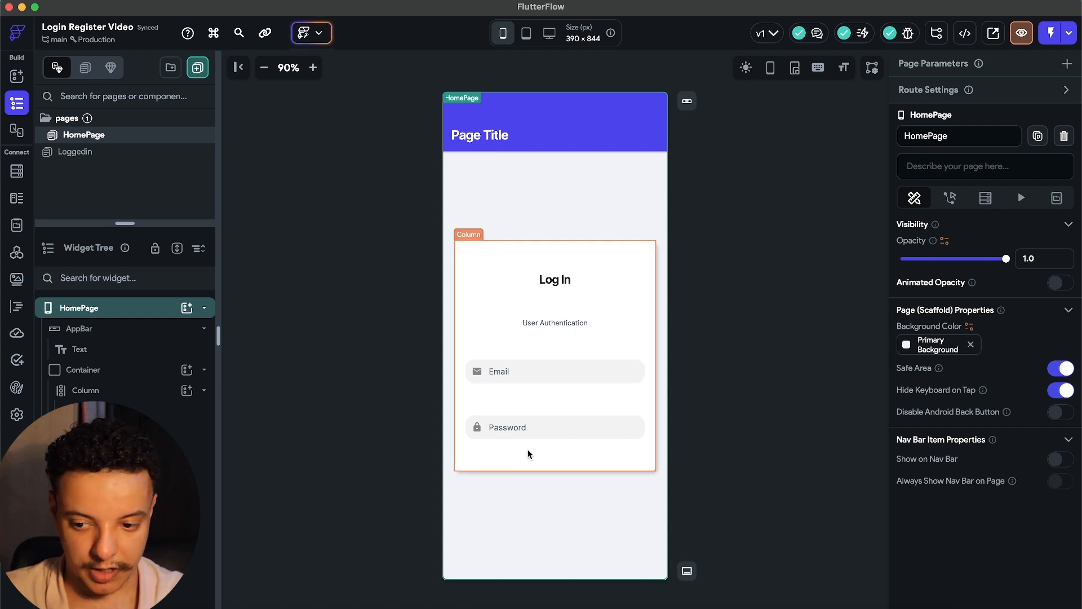
Select the login card's Column and bring up its widget picker.
left_click(116, 372)
left_click(132, 391)
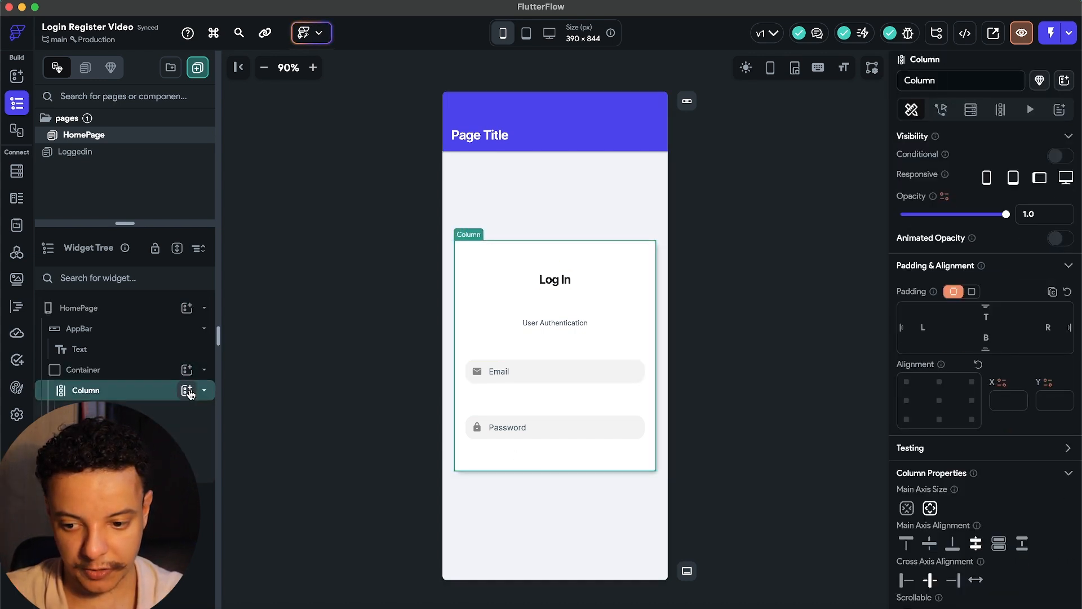
left_click(187, 390)
Add a full-width Button to the login column with 20 left and right padding.
type("button")
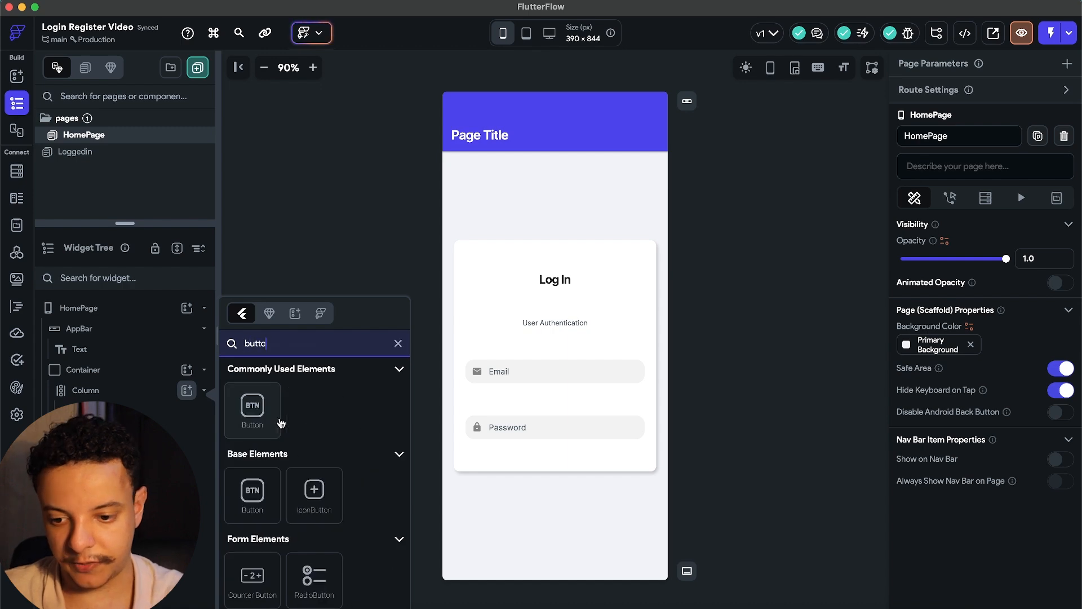
left_click(278, 423)
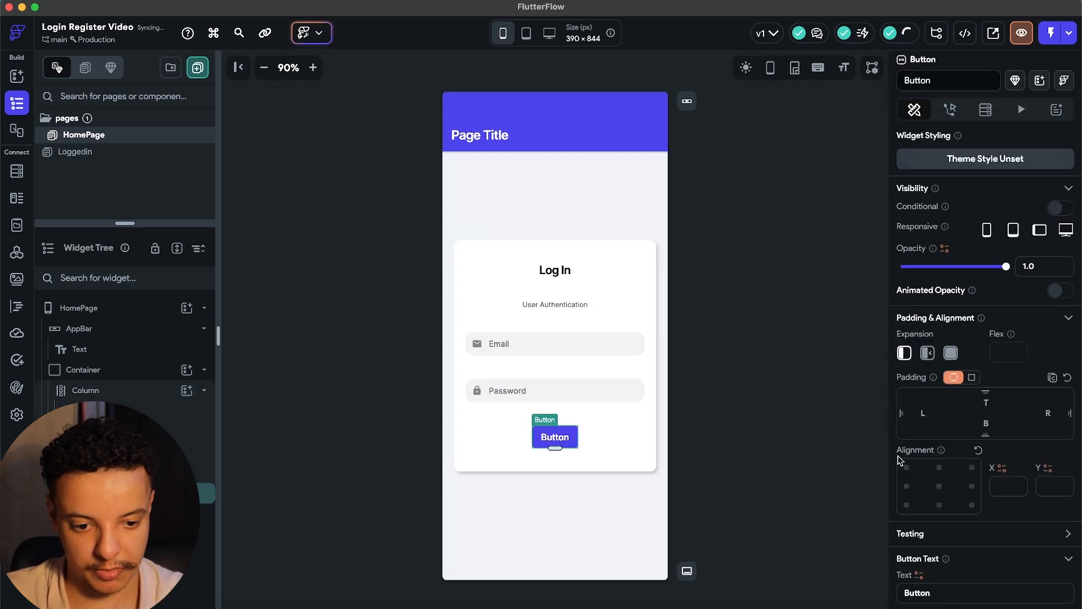
scroll(975, 454, "down", 5)
scroll(975, 454, "down", 3)
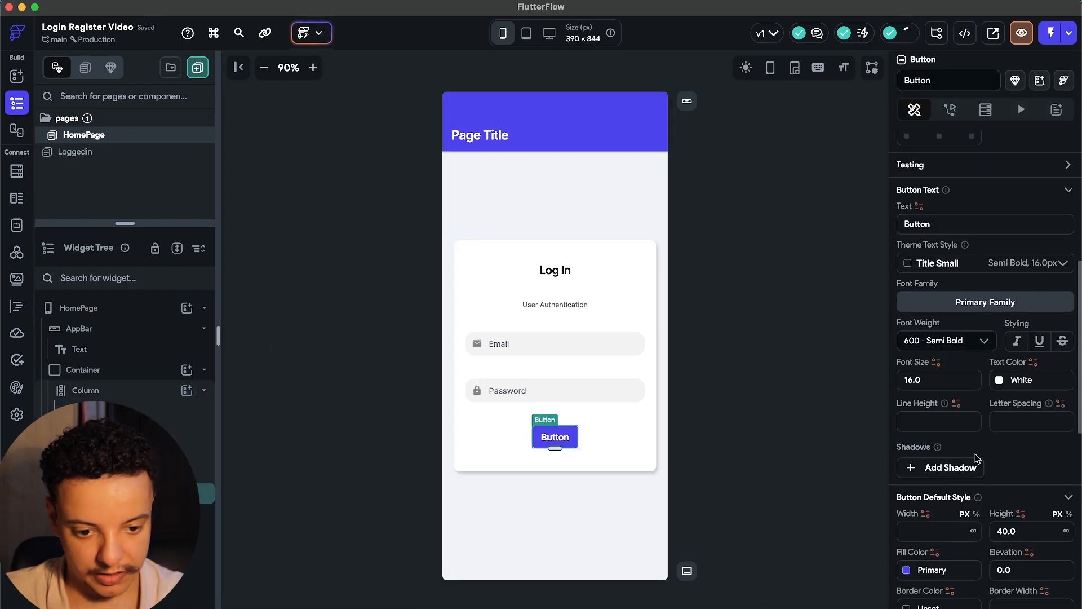
left_click(973, 433)
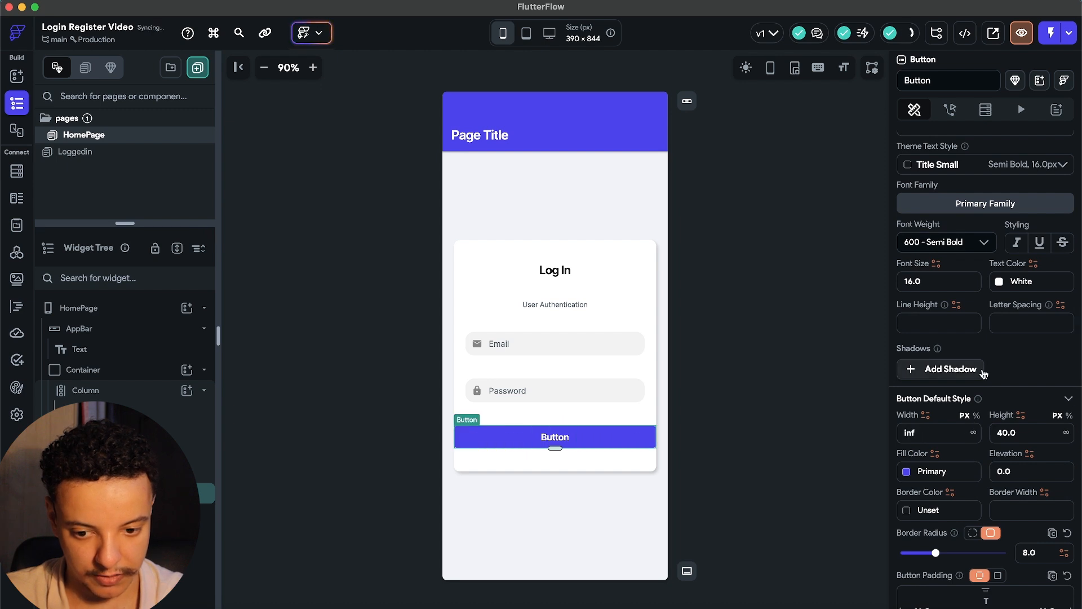
scroll(979, 374, "up", 5)
left_click(925, 237)
type("20")
left_click(1041, 235)
type("20")
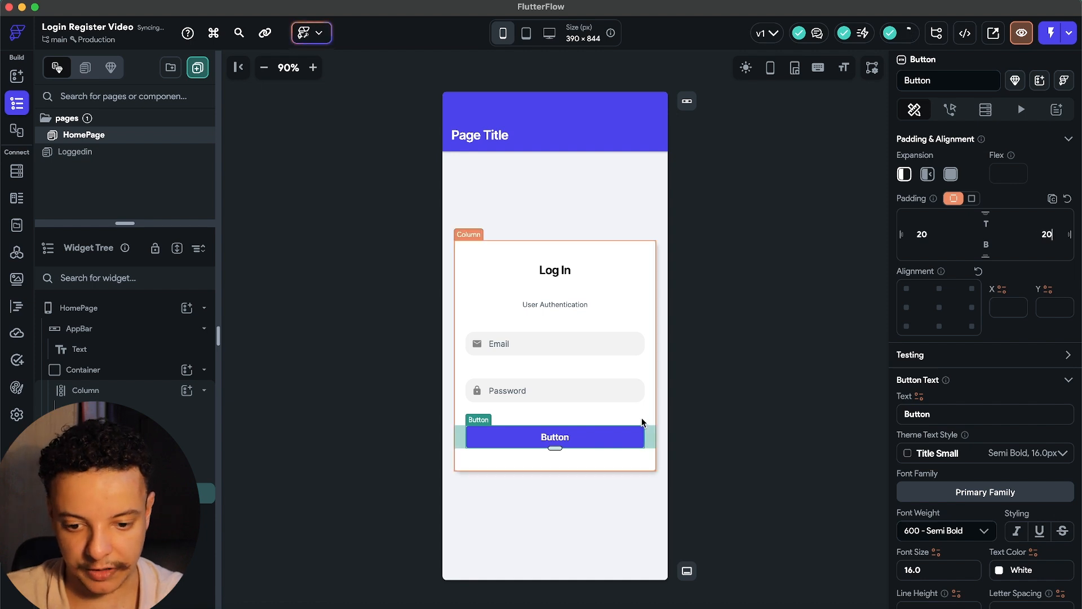
Change the button's label text to 'Sign In'.
scroll(966, 357, "down", 1)
double_click(898, 401)
type("Sign")
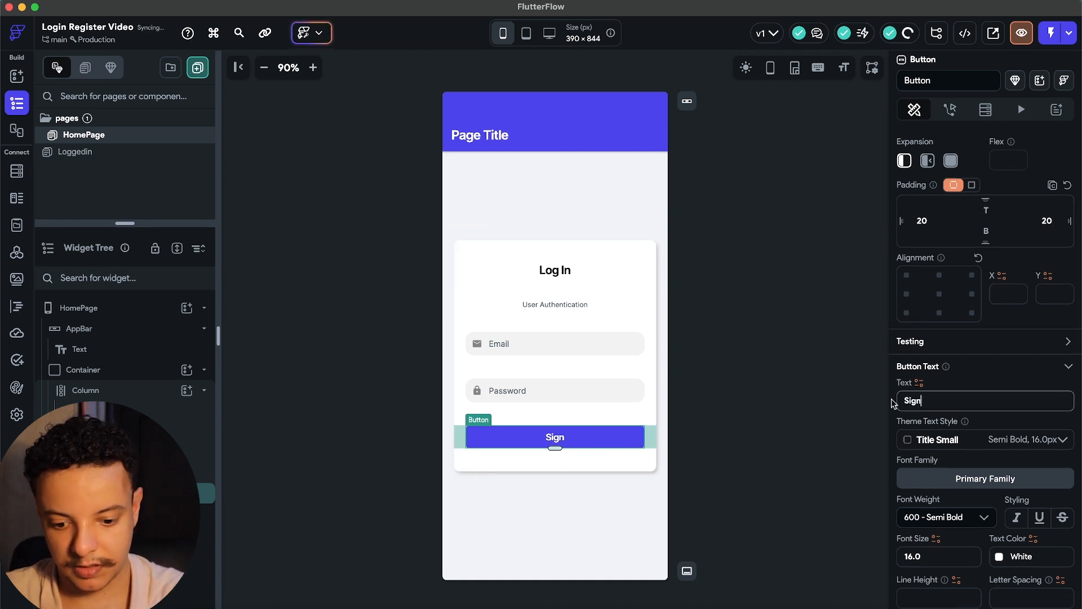
type(" In")
left_click(754, 408)
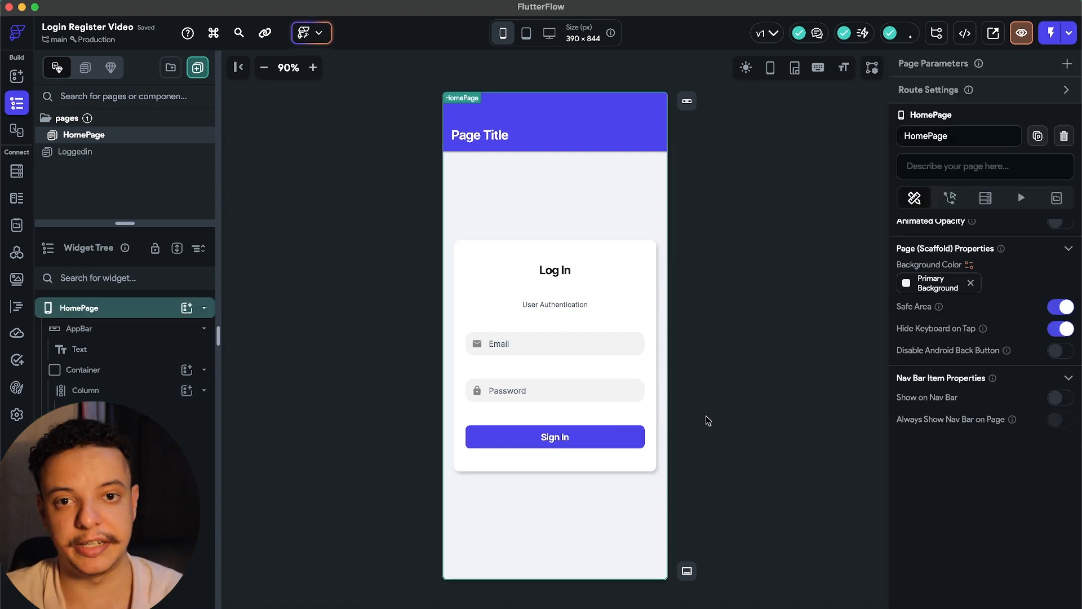
Set the login Column's main axis alignment to Center and its item spacing to 20.
left_click(493, 407)
scroll(925, 451, "down", 1)
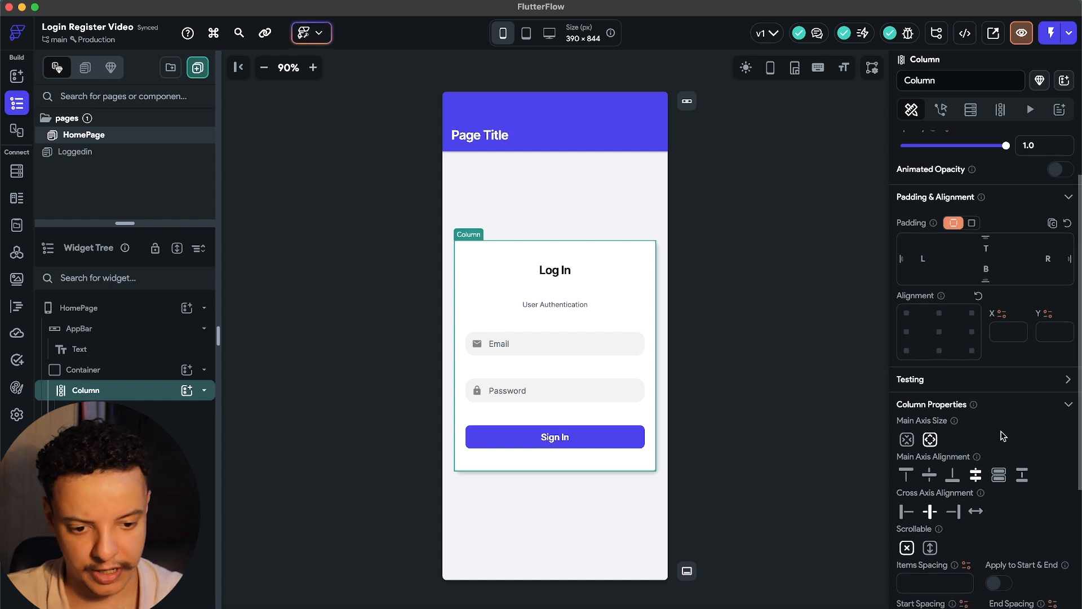
left_click(928, 465)
scroll(935, 480, "down", 3)
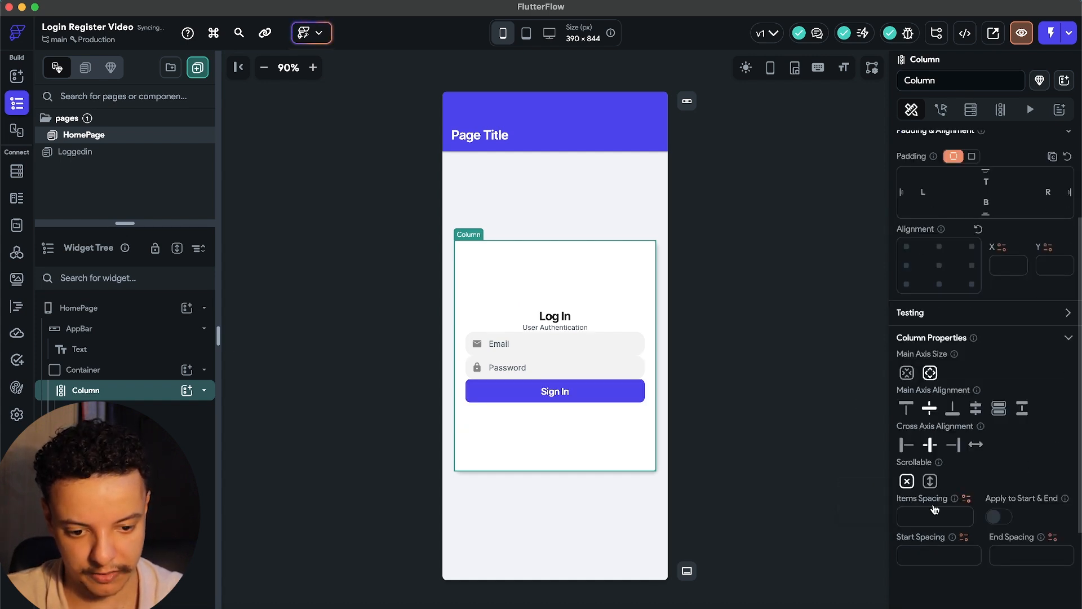
left_click(967, 499)
left_click(929, 514)
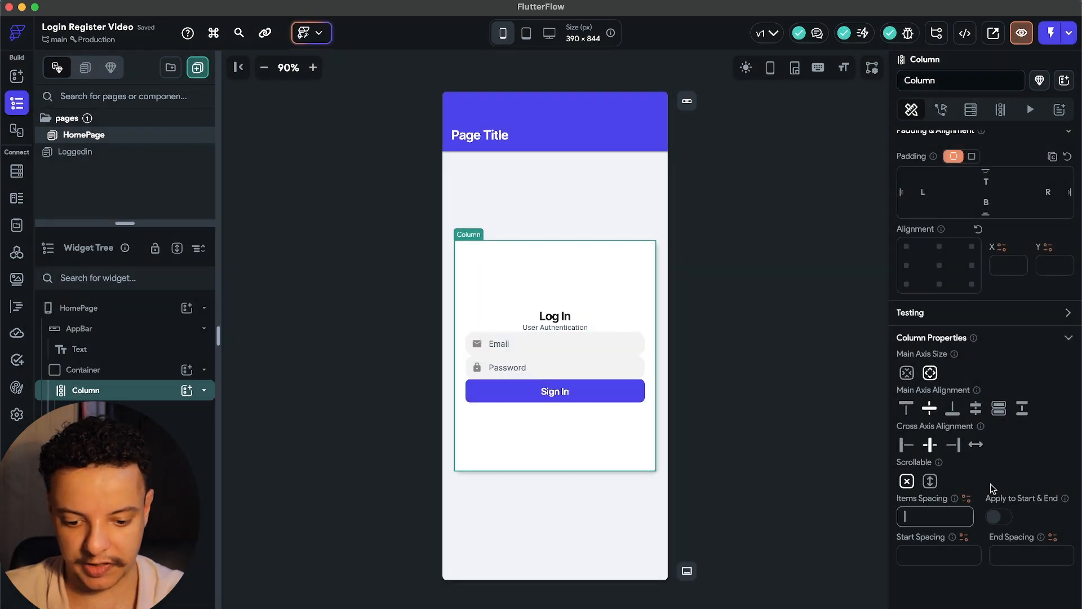
type("20")
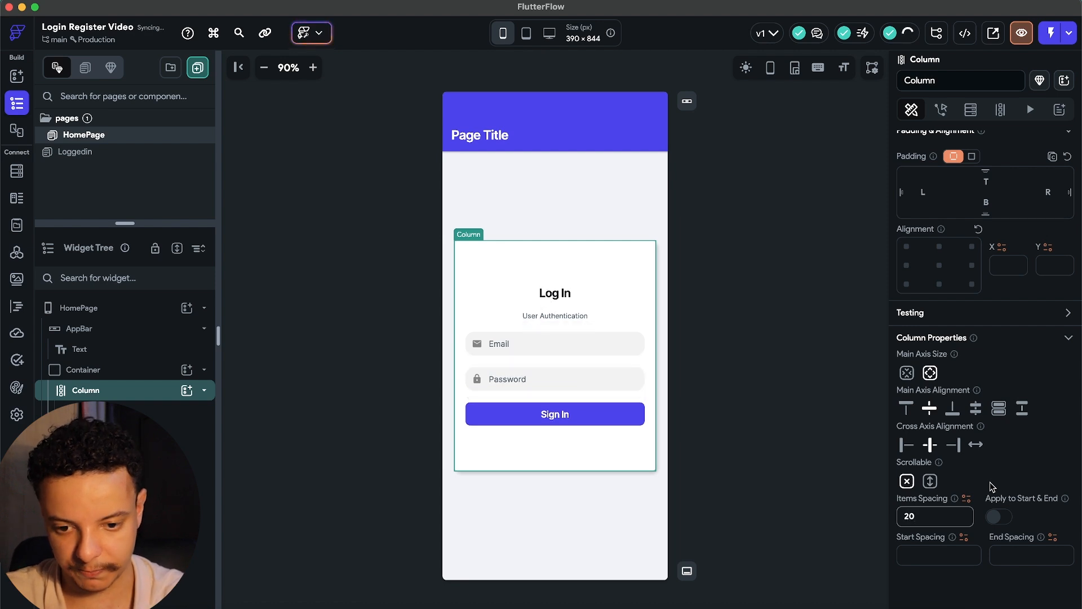
left_click(787, 426)
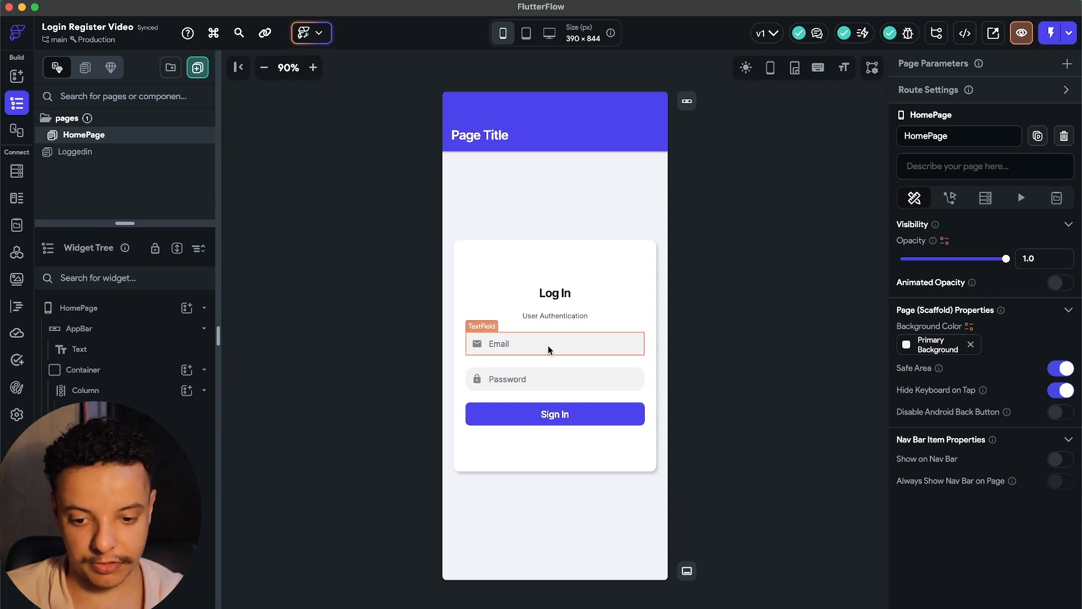
Rename the Email text field widget to userEmail.
left_click(475, 345)
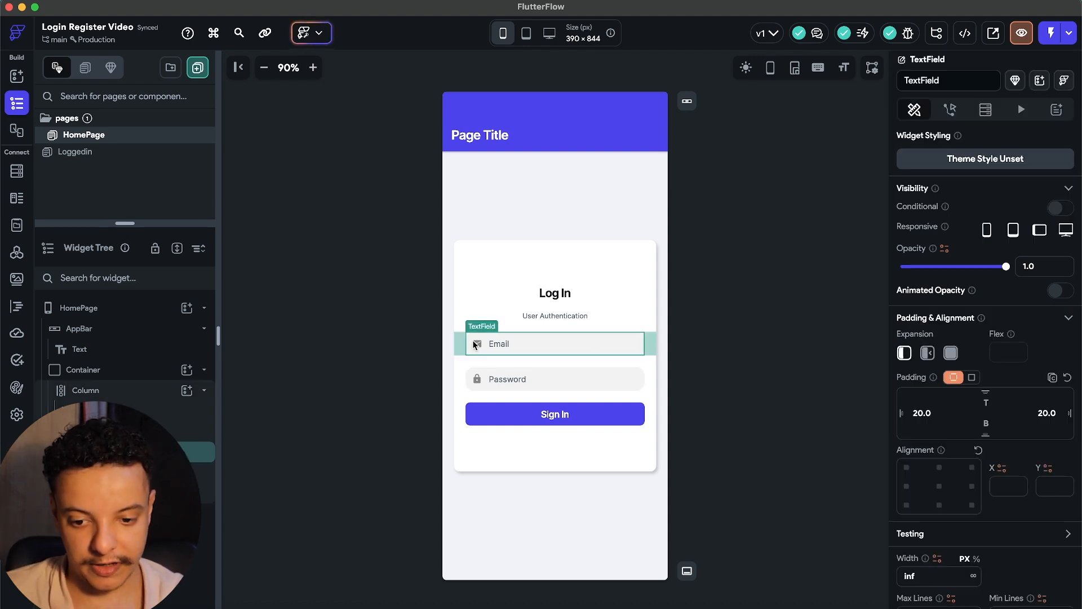
left_click(531, 379)
left_click(529, 348)
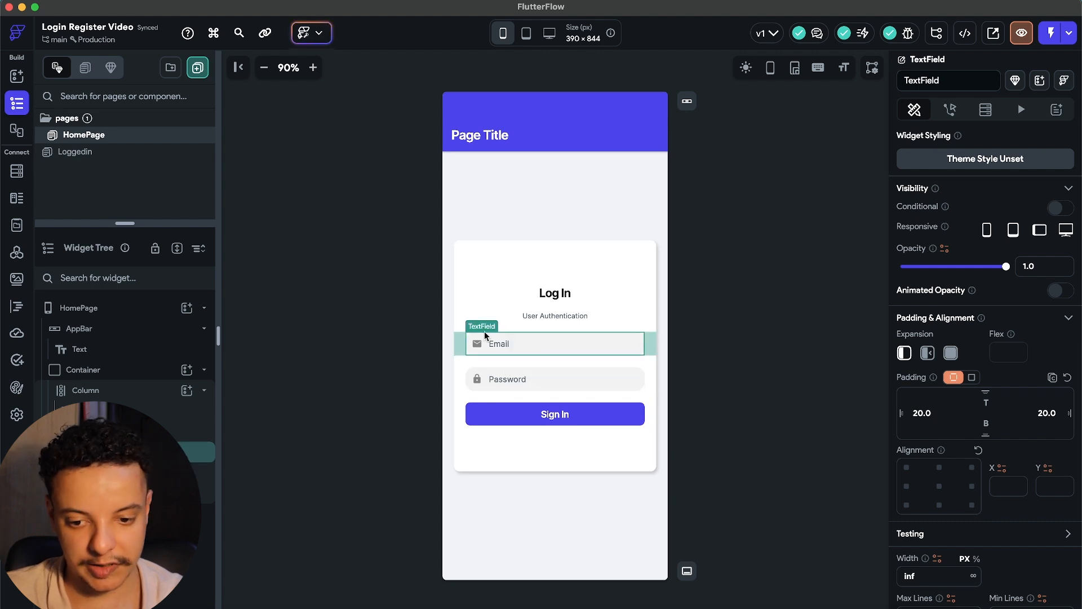
left_click(530, 379)
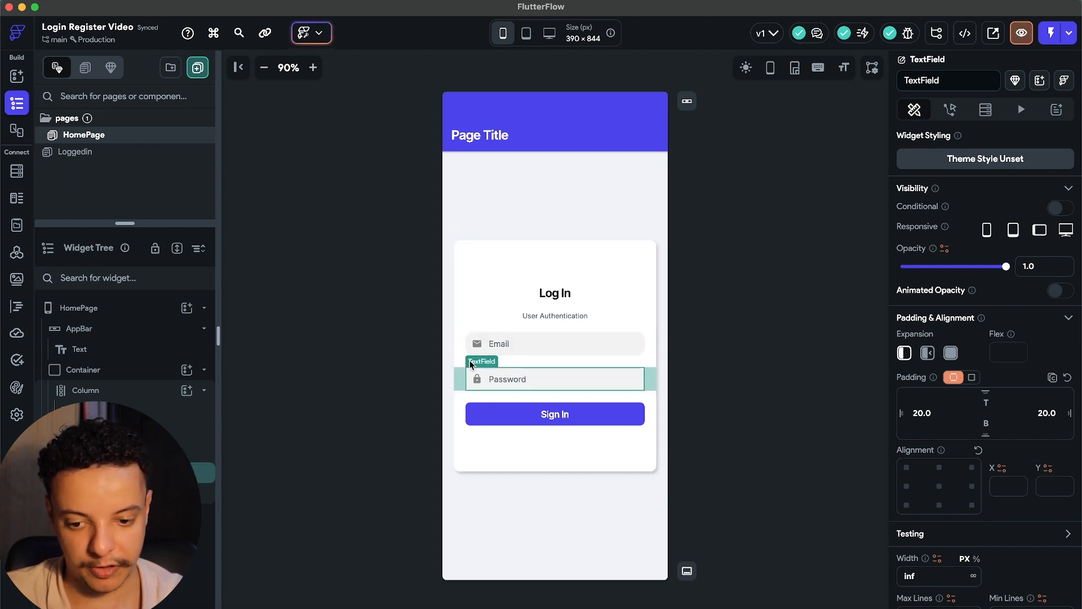
left_click(533, 347)
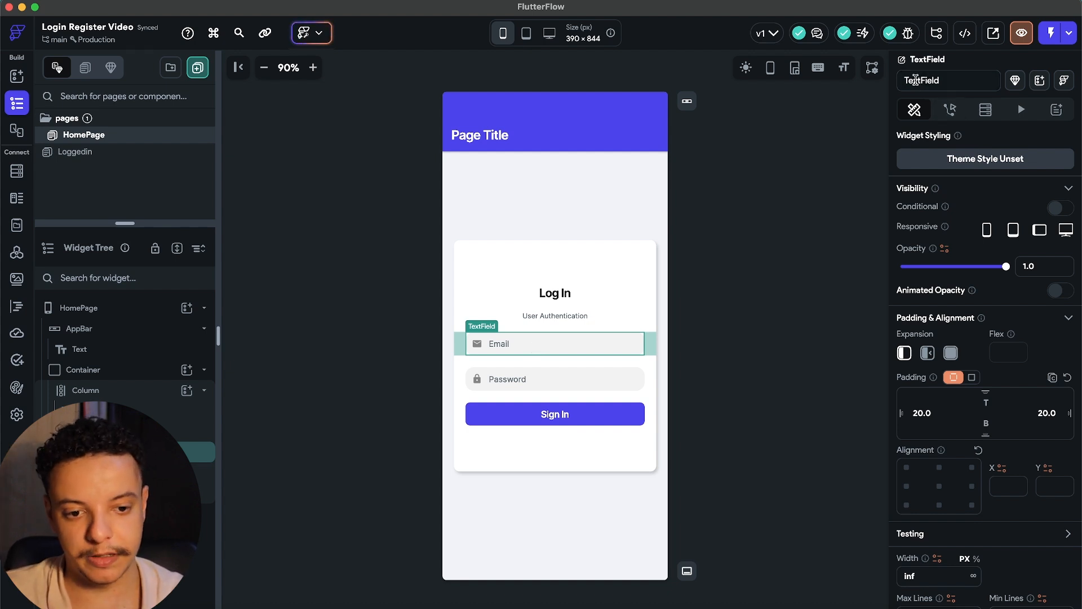
left_click_drag(947, 80, 904, 77)
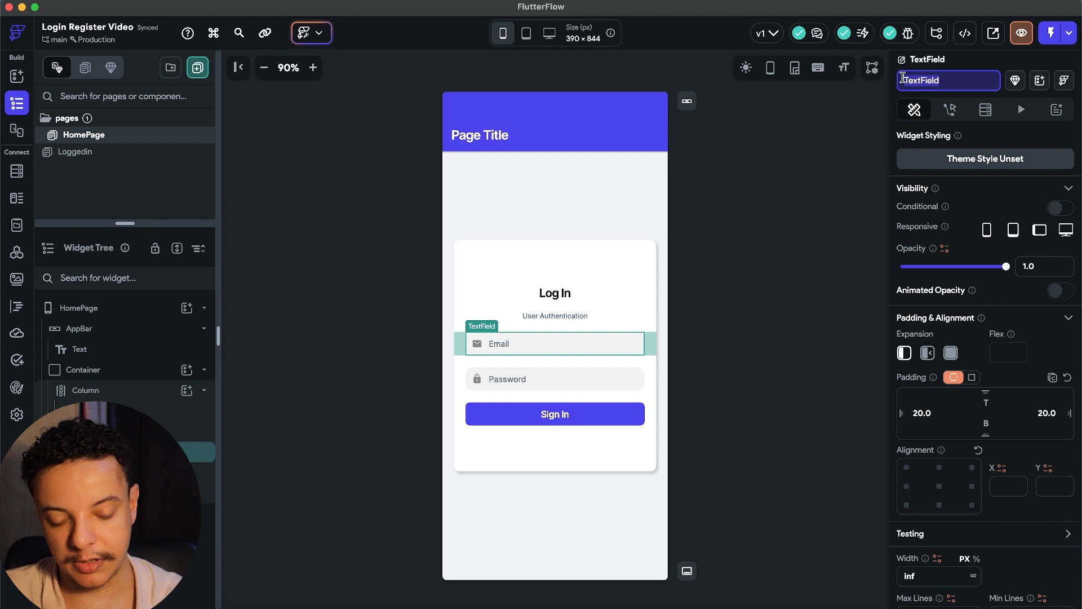
type("userEmail")
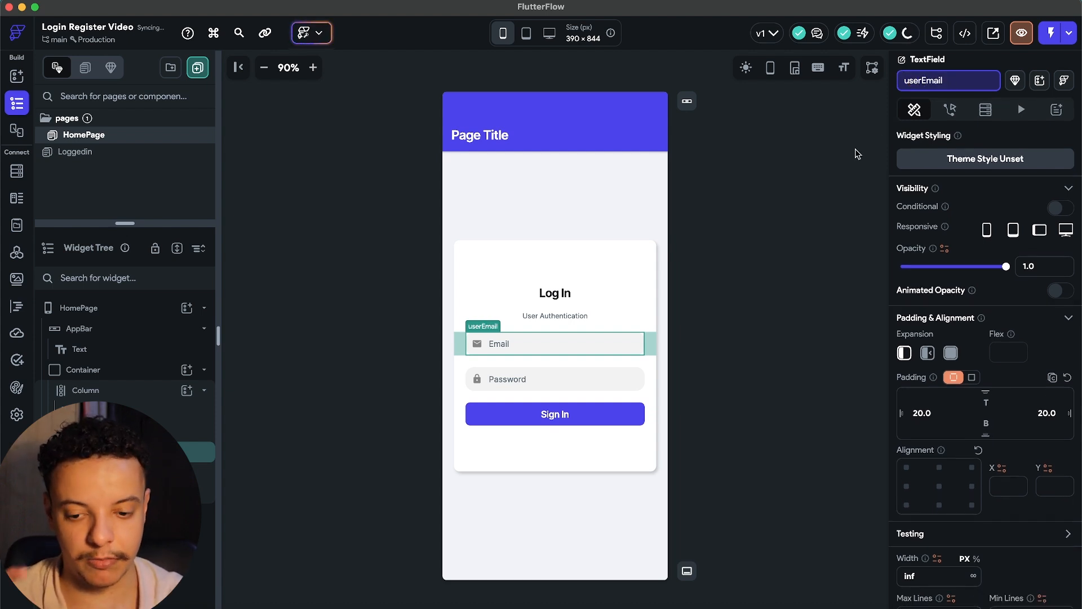
Rename the Password text field widget to userPassword.
left_click(549, 377)
left_click(947, 80)
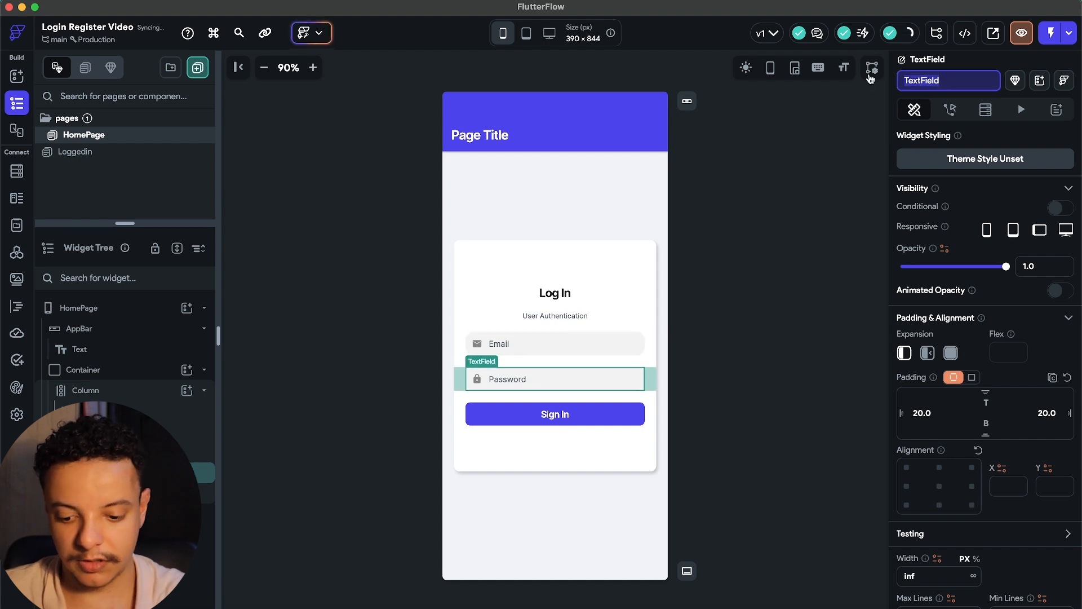
type("userPassword")
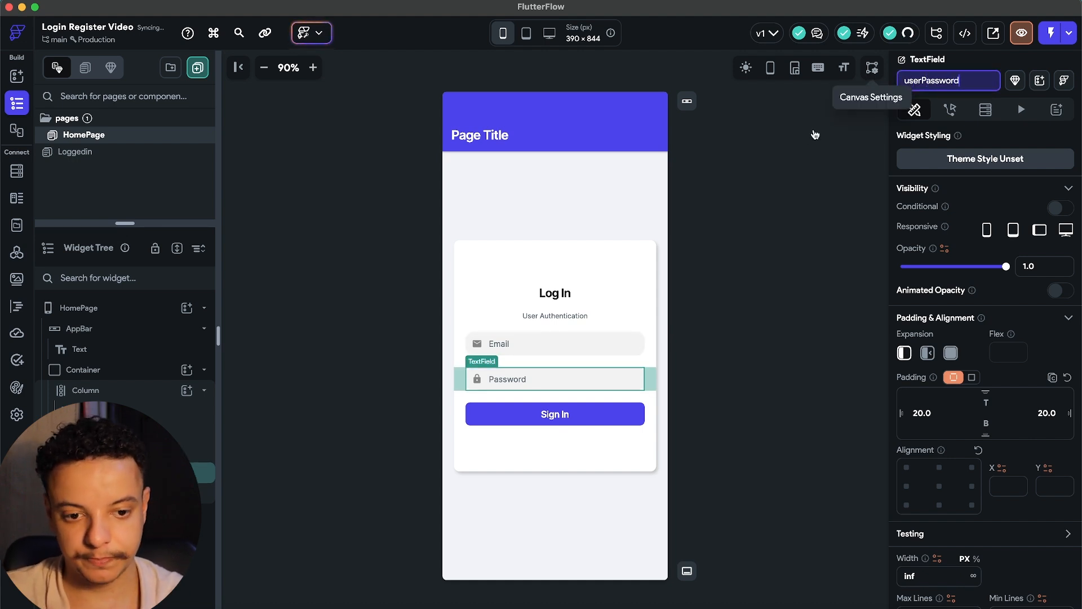
key("Return")
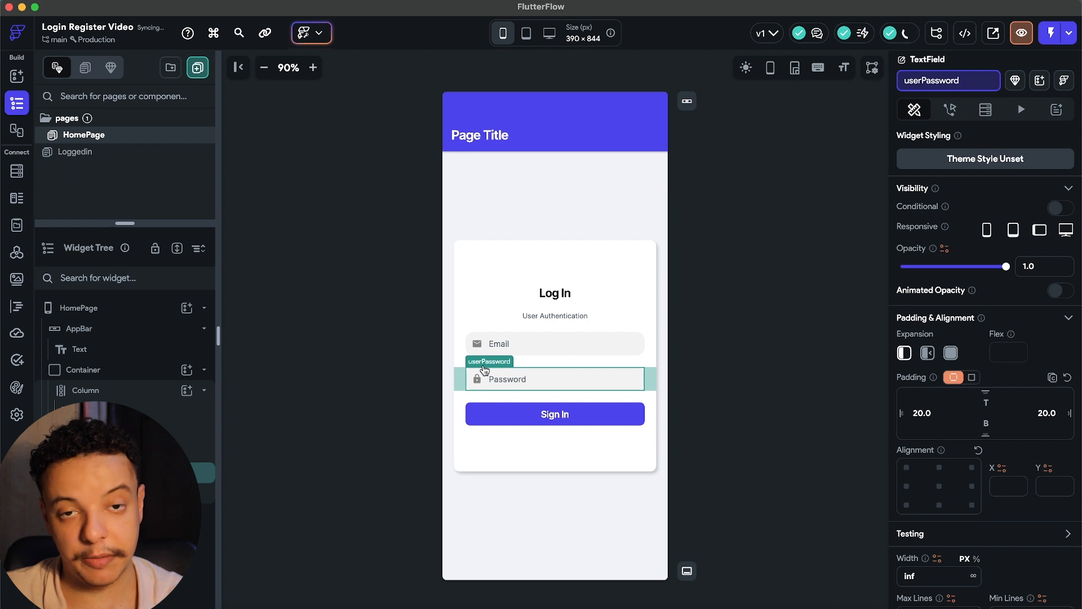
left_click(574, 422)
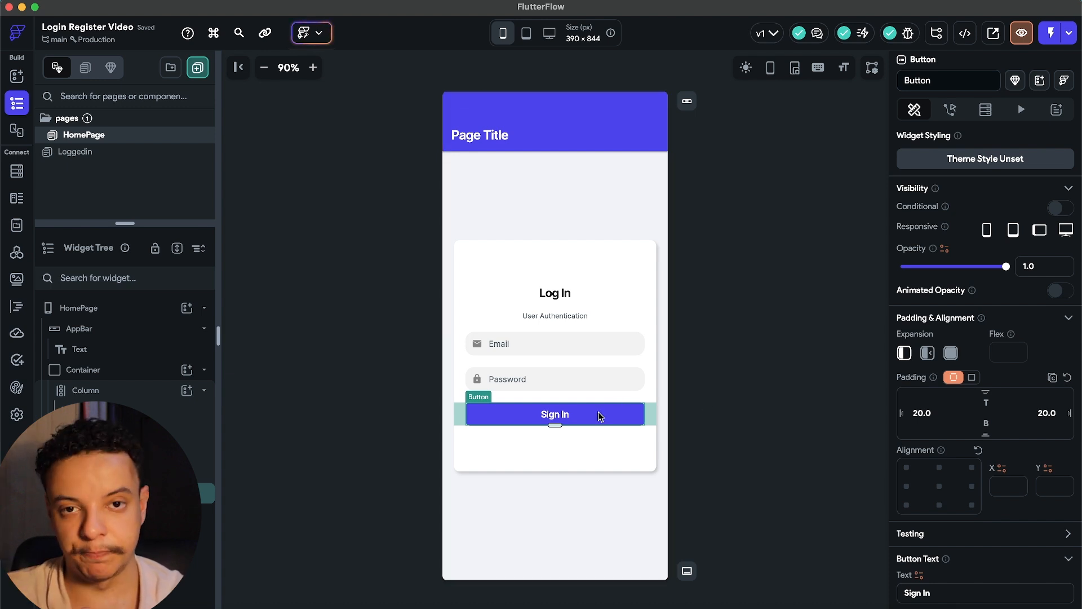
Browse the Sign In button's backend/Firestore actions, then open the app's Firebase settings.
left_click(951, 110)
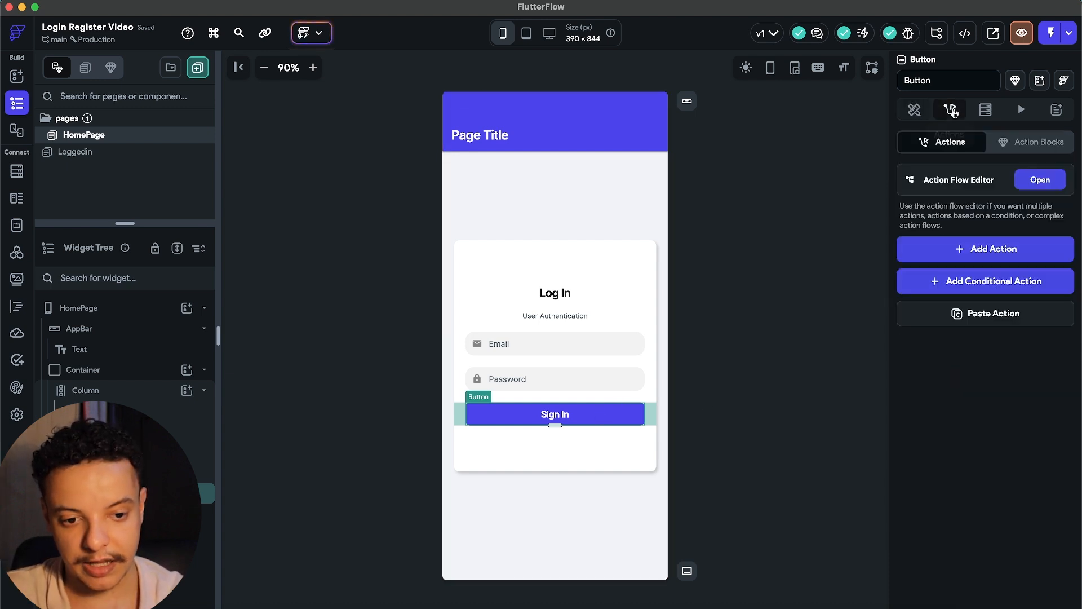
left_click(969, 249)
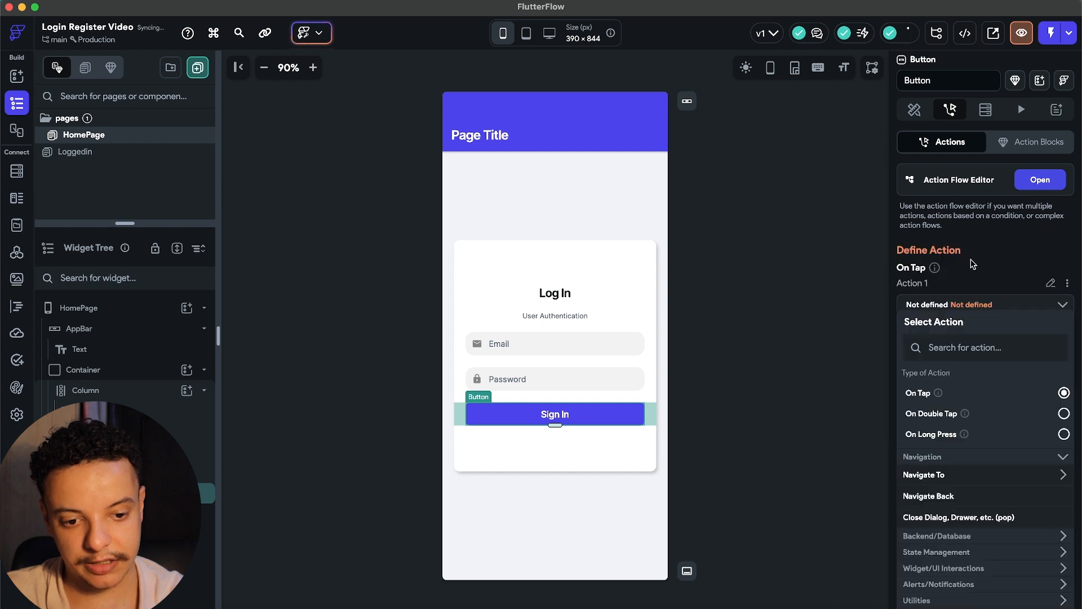
scroll(999, 367, "down", 3)
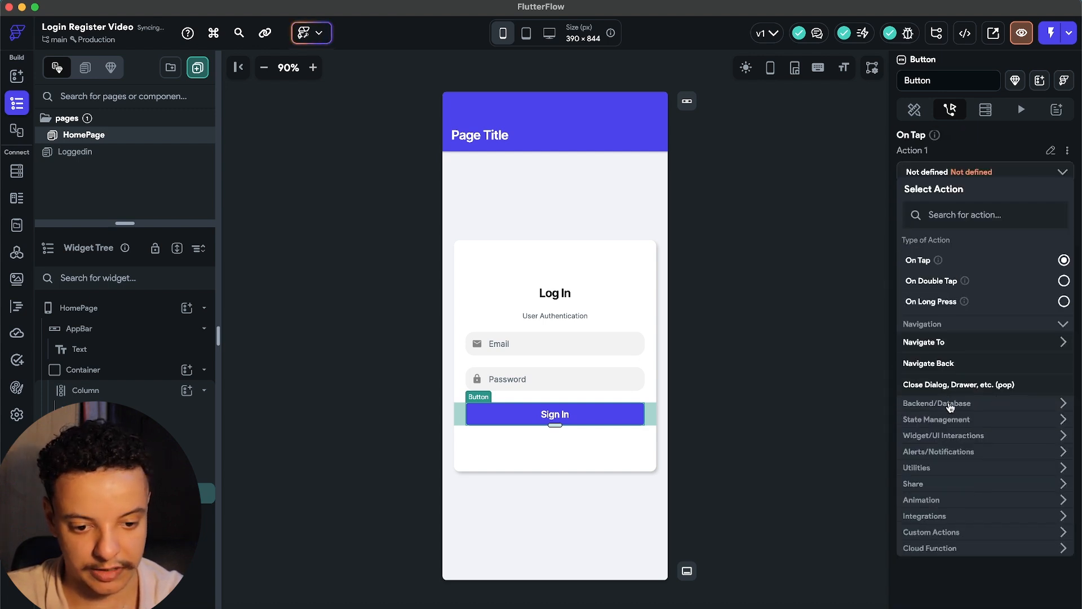
left_click(1063, 404)
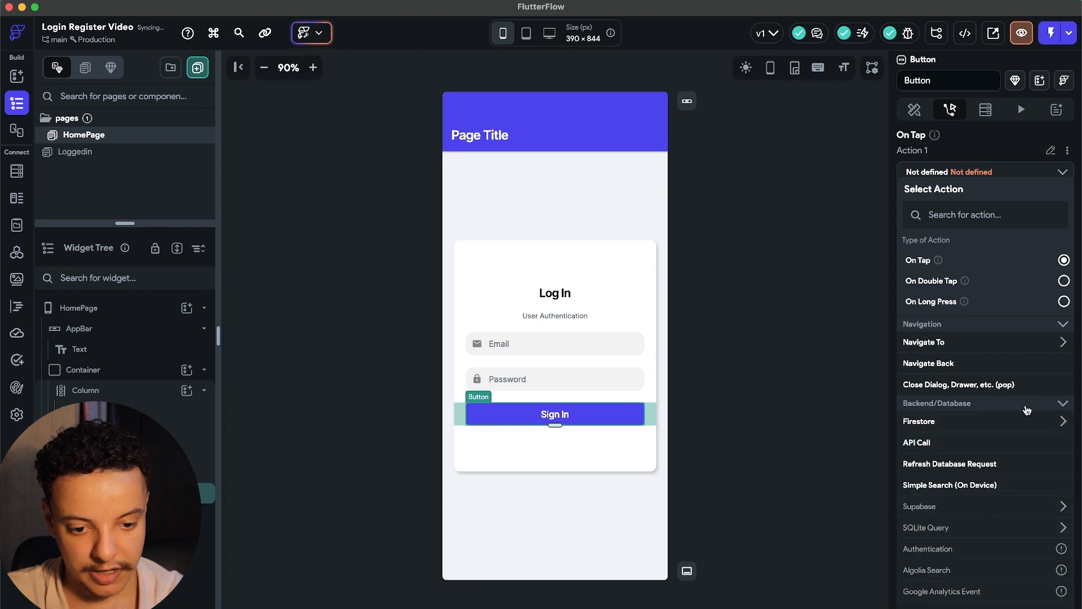
left_click(936, 428)
left_click(934, 427)
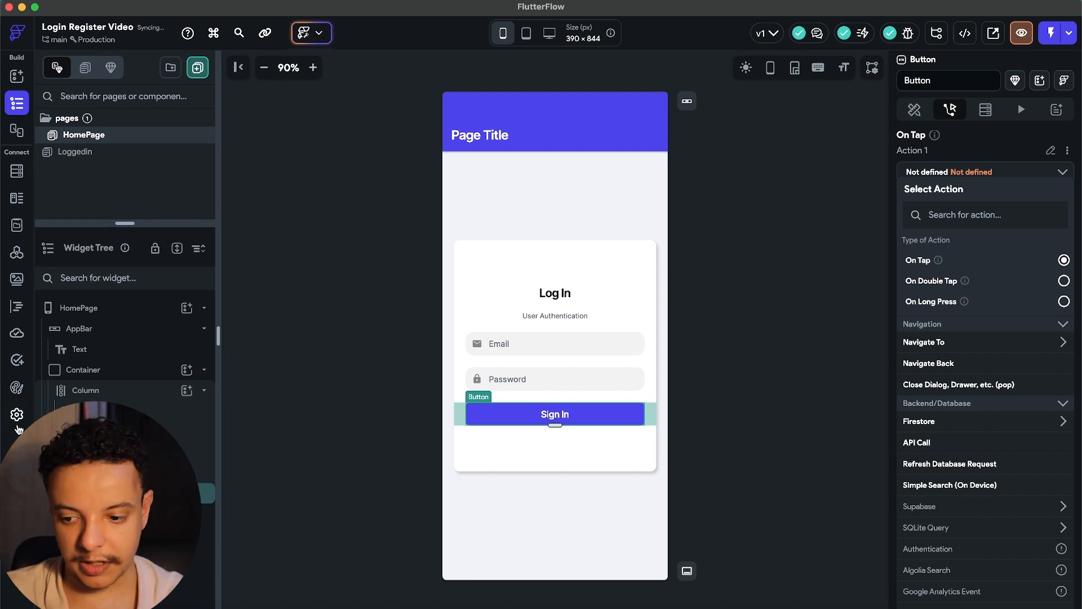
left_click(17, 417)
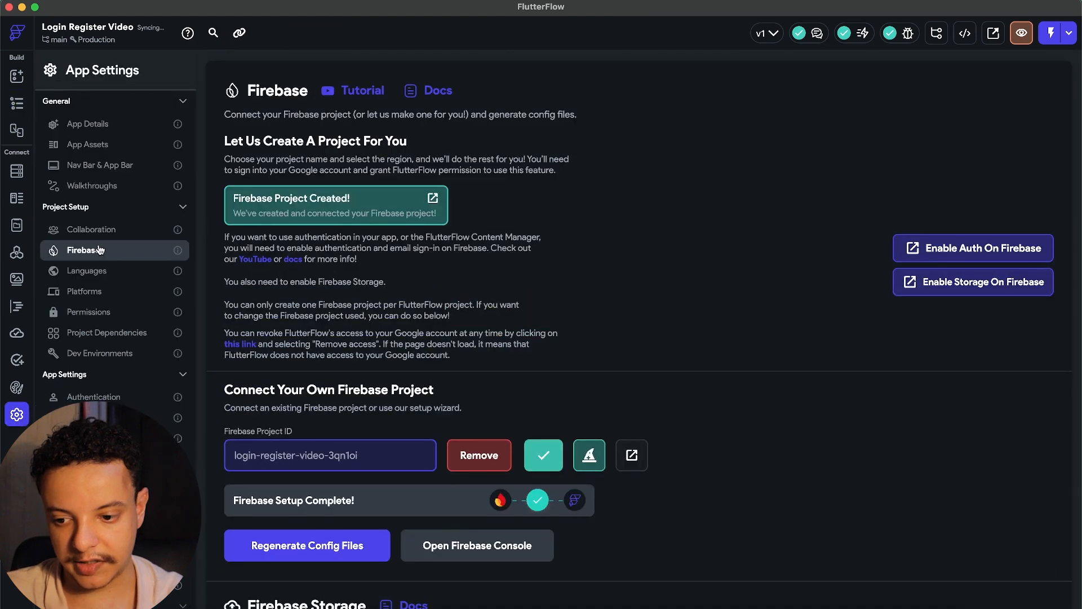
Enable Firebase authentication and set Loggedin as the Logged In Page.
left_click(95, 396)
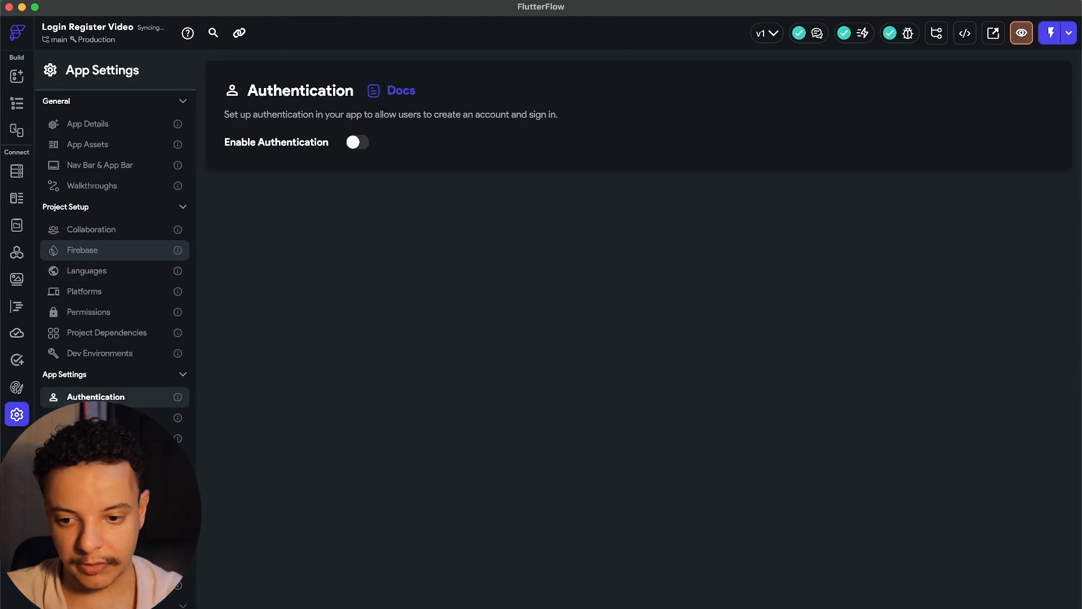
left_click(358, 143)
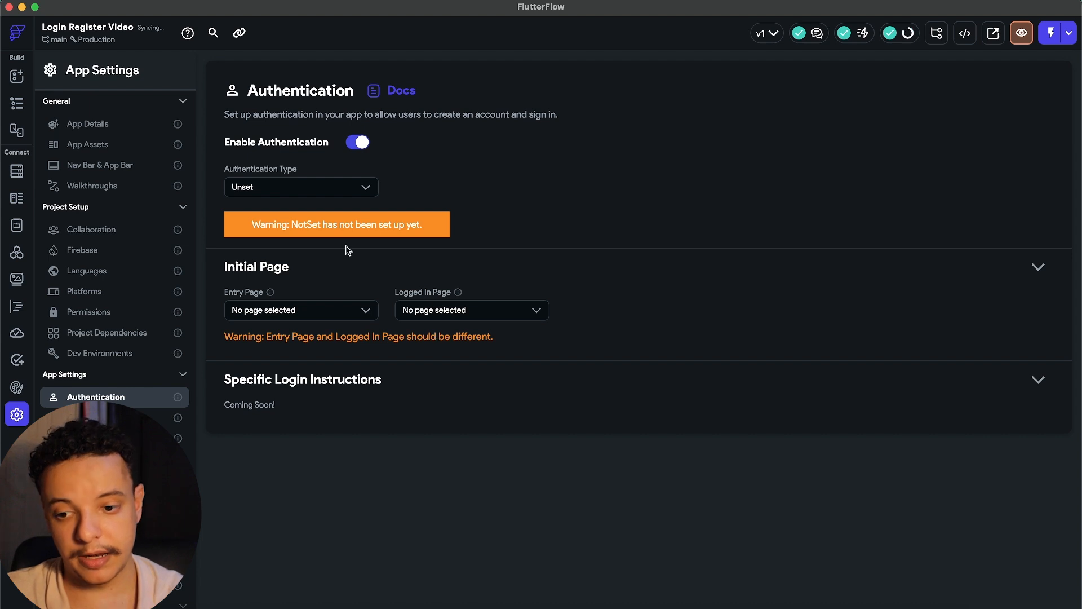
left_click(361, 192)
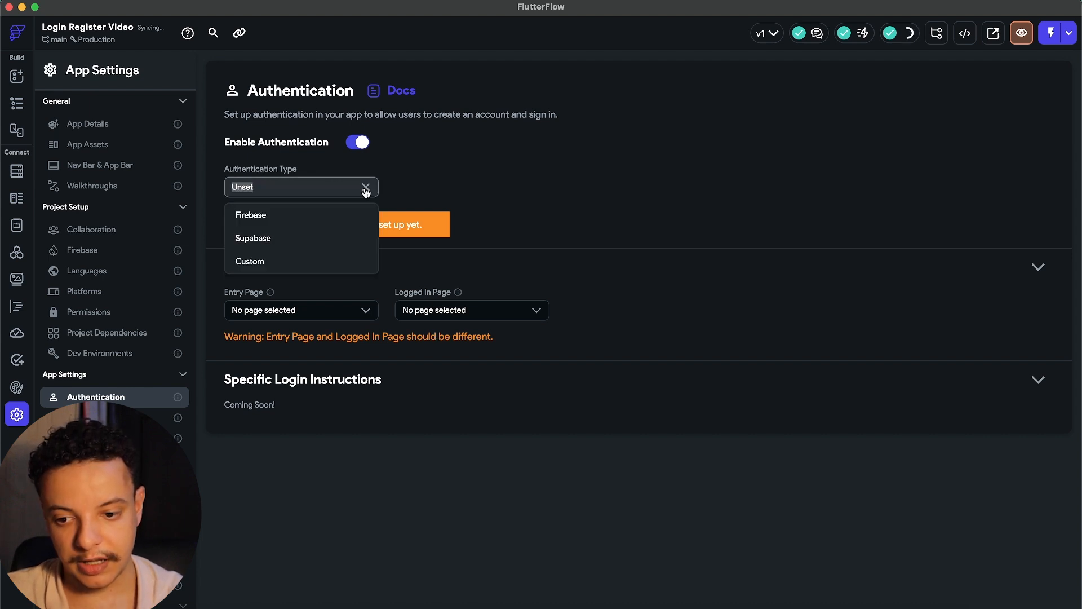
left_click(262, 216)
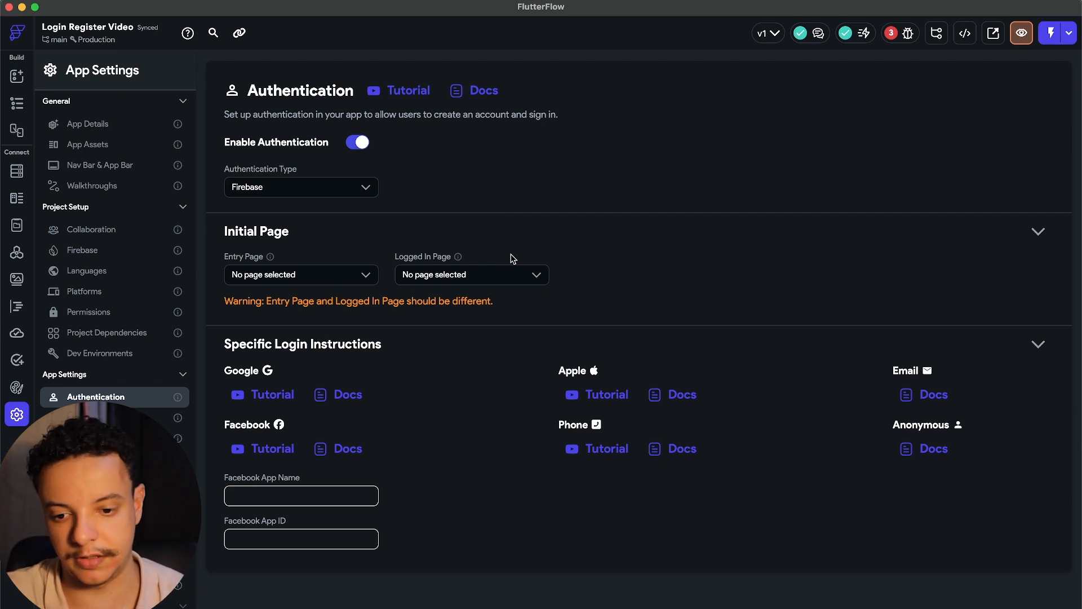
left_click(534, 275)
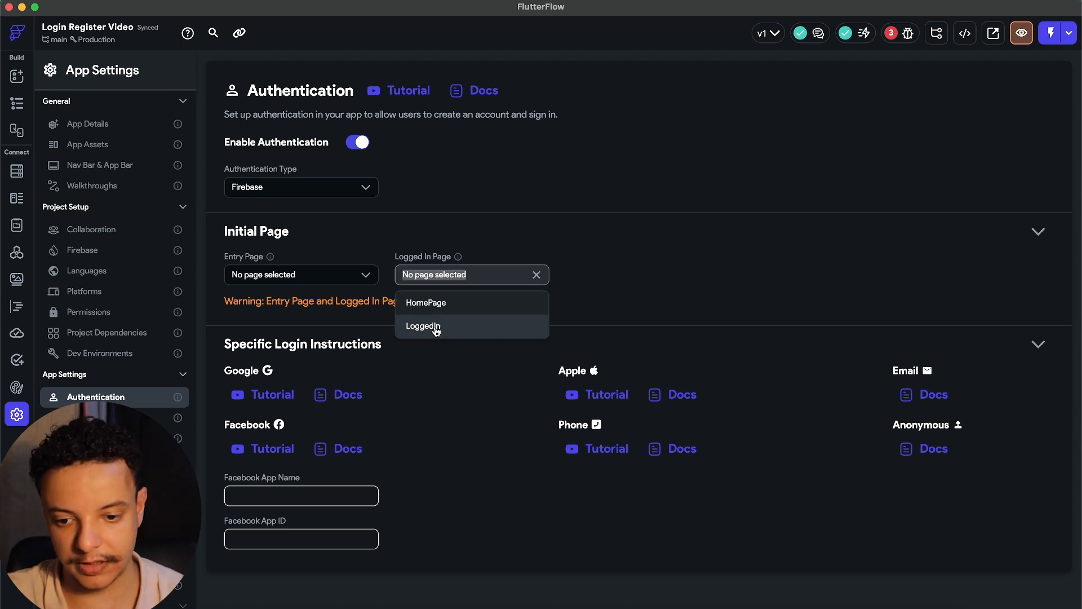
left_click(437, 331)
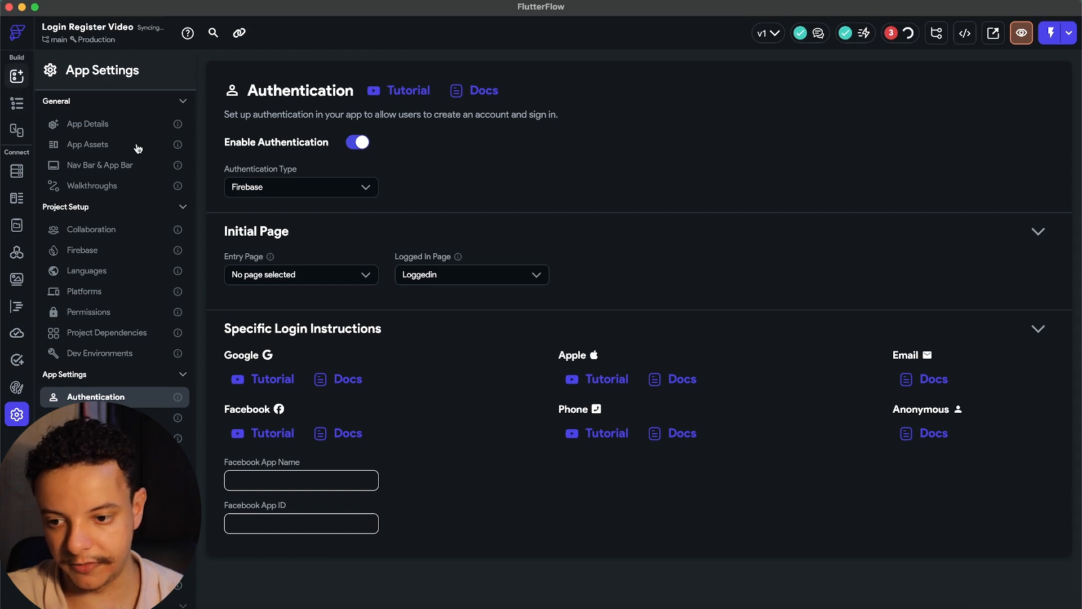
left_click(17, 76)
Inspect the Loggedin page and its Top Secret image, then reopen HomePage.
left_click(17, 103)
left_click(75, 151)
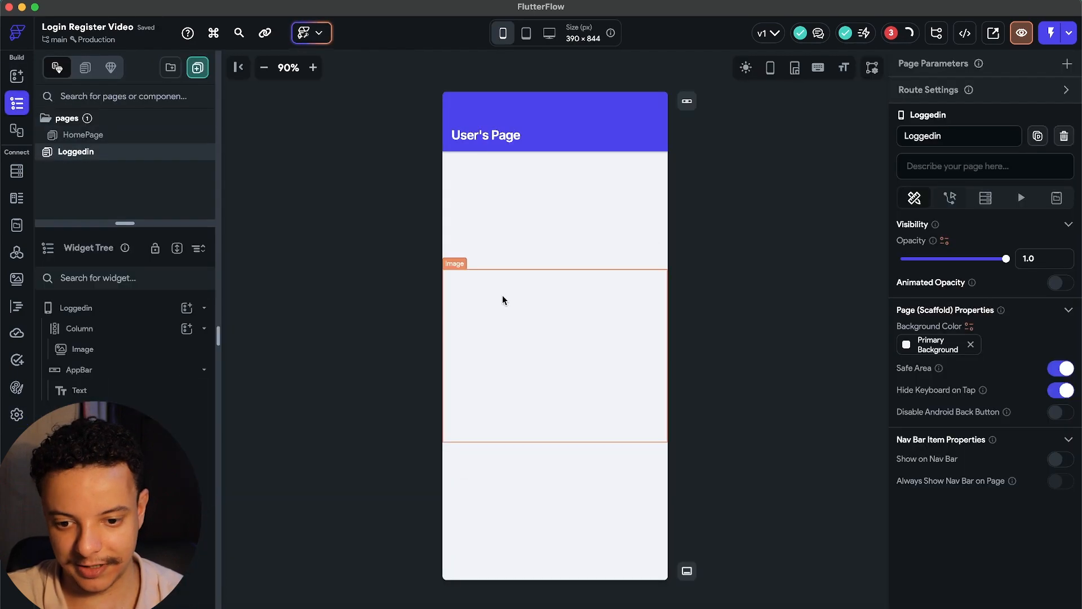
left_click(615, 353)
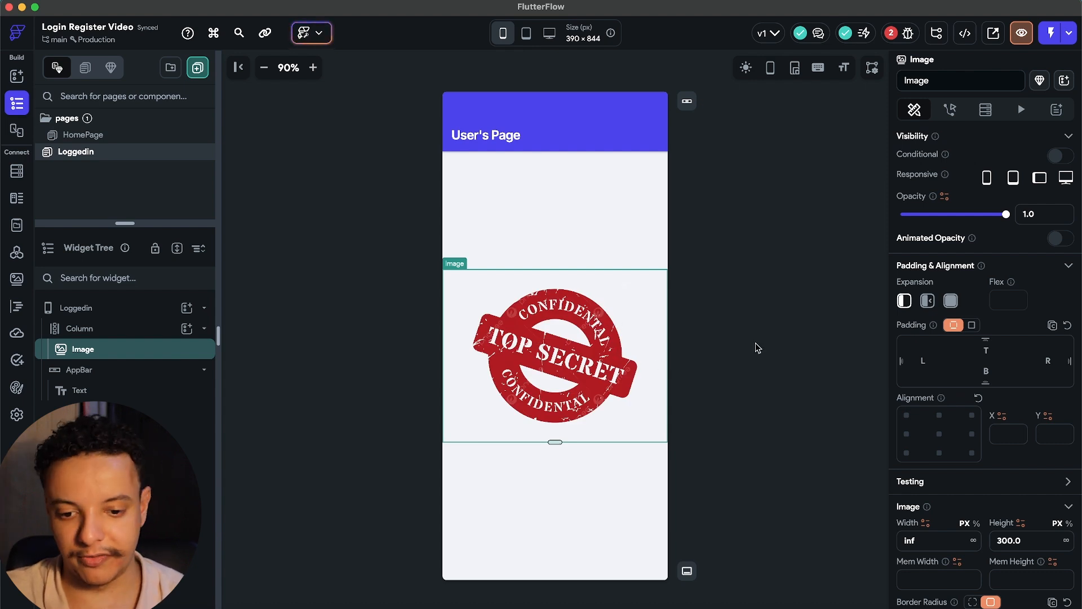
left_click(756, 346)
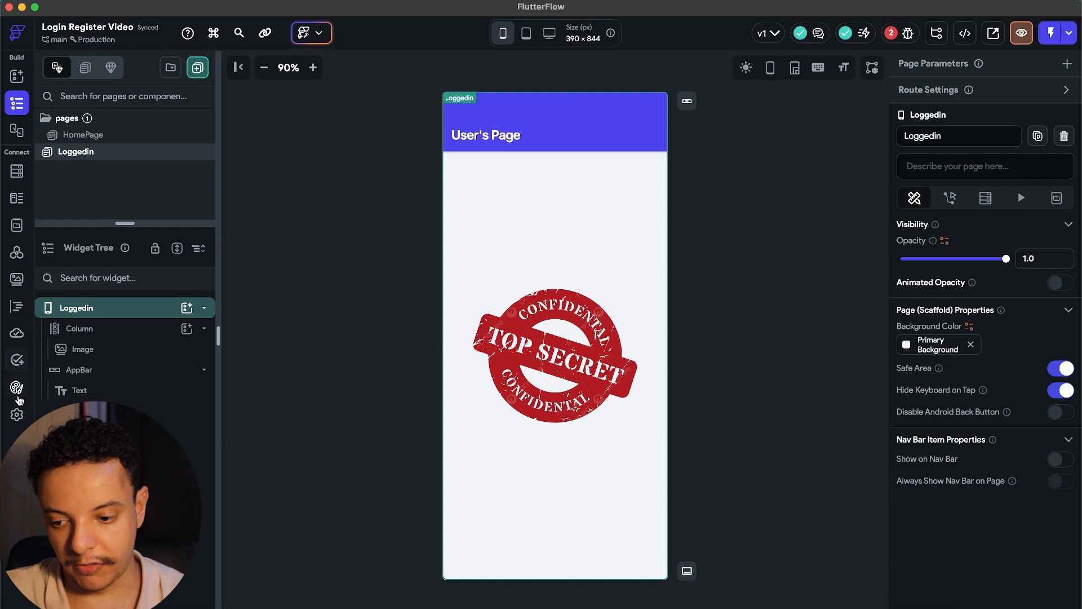
left_click(17, 415)
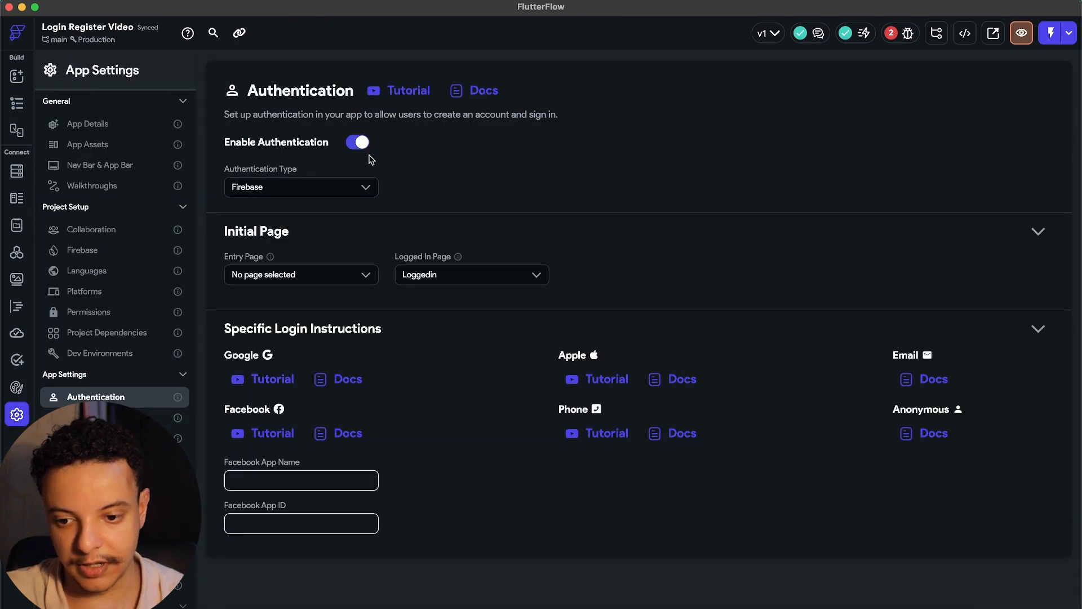
left_click(17, 103)
left_click(83, 135)
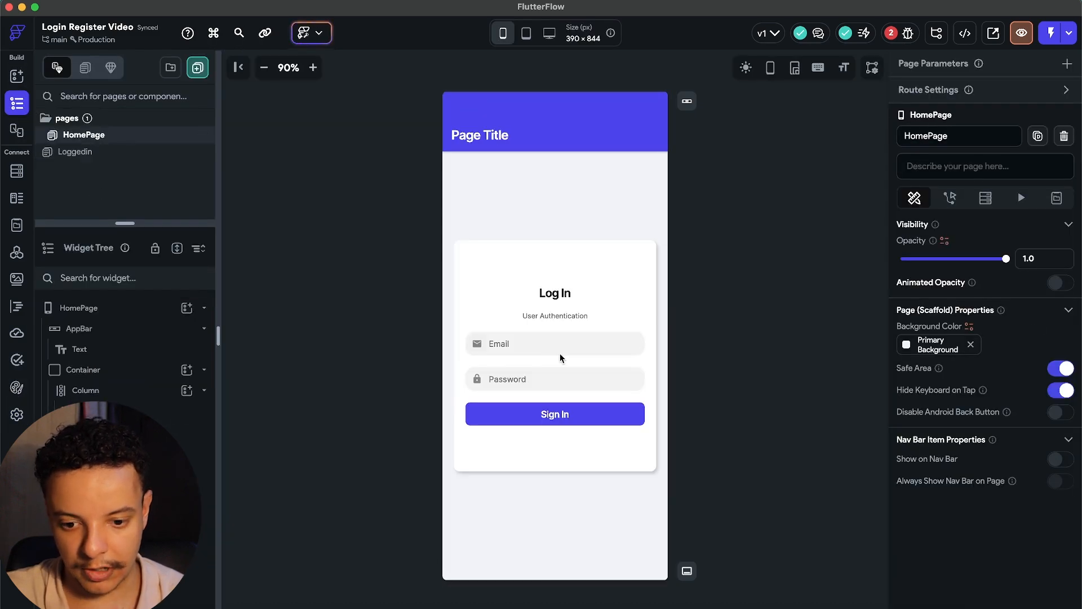
Change the login button's text from 'Sign In' to 'Log In'.
left_click(582, 416)
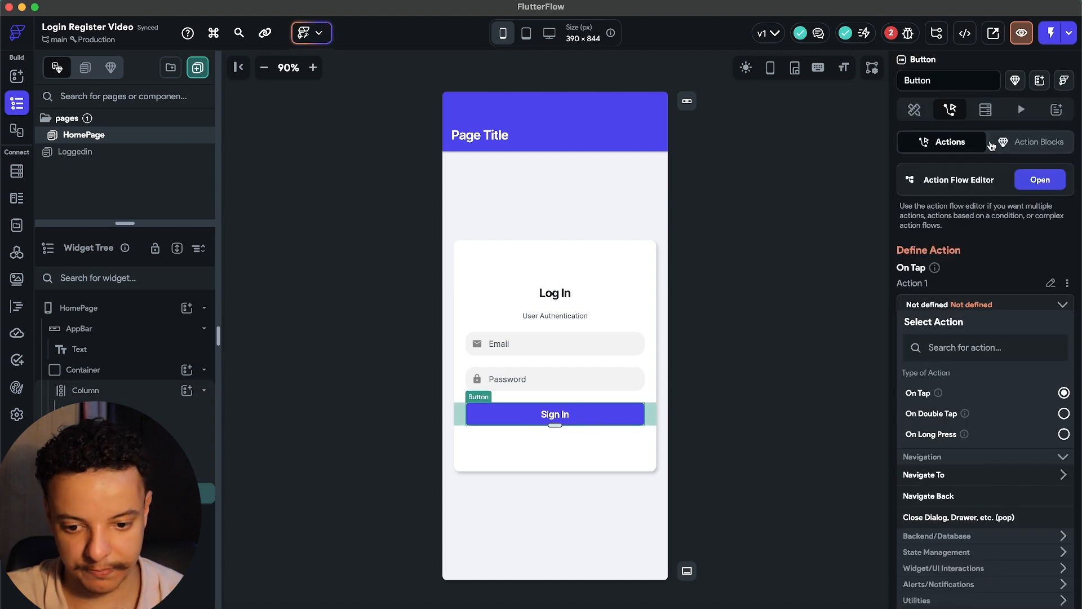
left_click(915, 110)
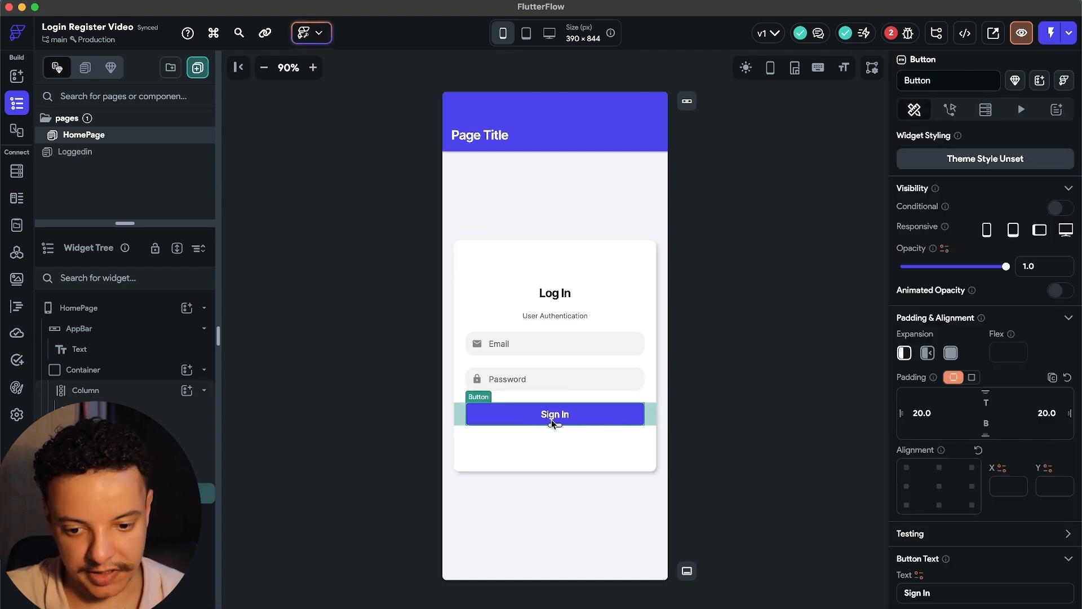
scroll(1079, 339, "down", 6)
left_click_drag(931, 250, 872, 248)
type("Log i")
key("BackSpace")
type("In")
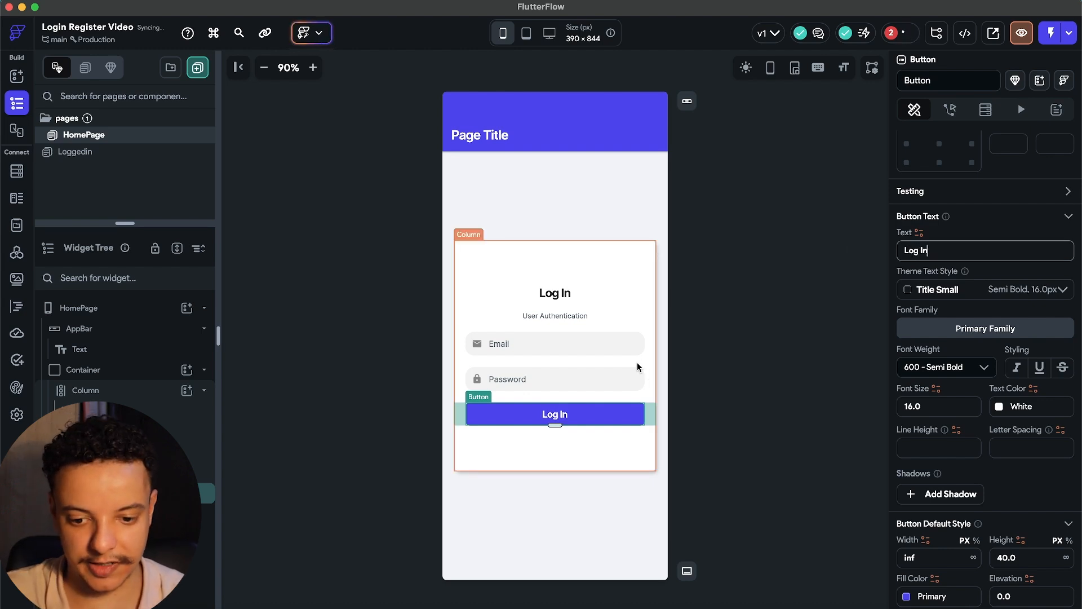
left_click(950, 110)
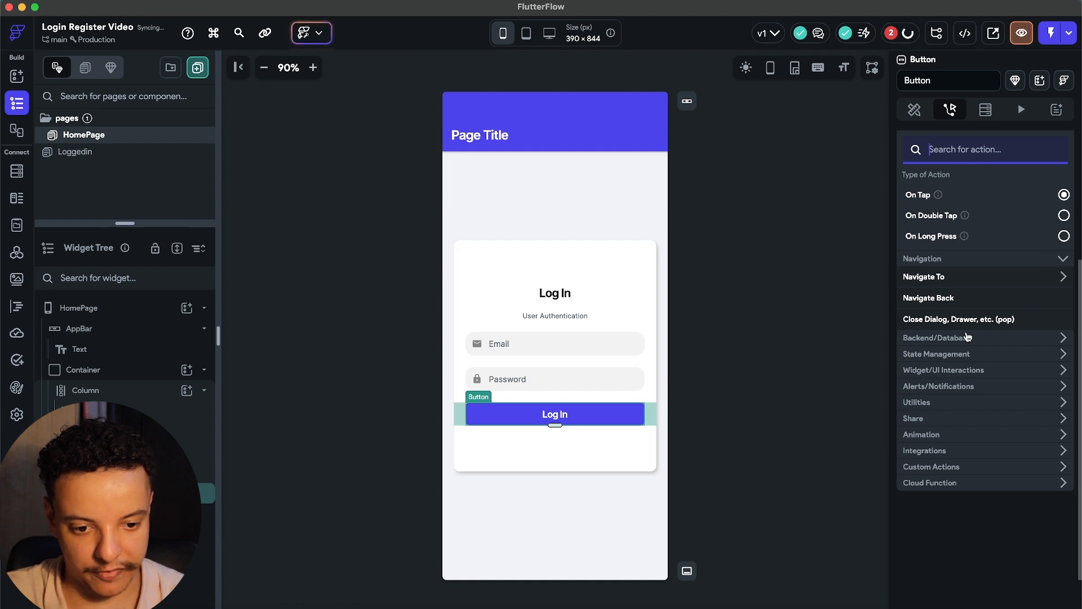
Add a Firebase Authentication Log In action on tap, with Email as the auth provider.
left_click(968, 337)
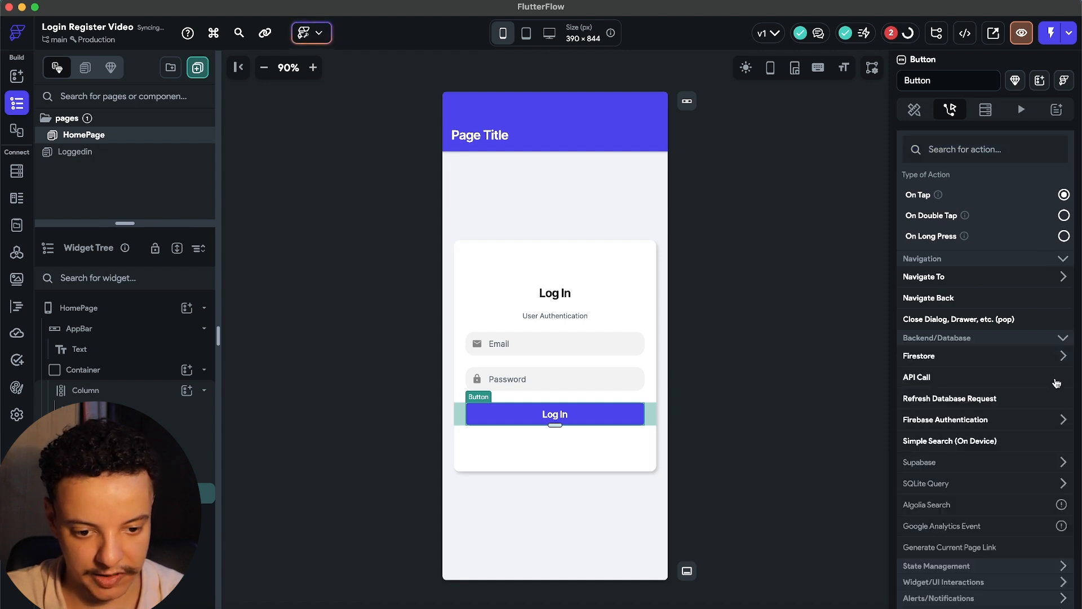
left_click(968, 420)
scroll(981, 426, "down", 1)
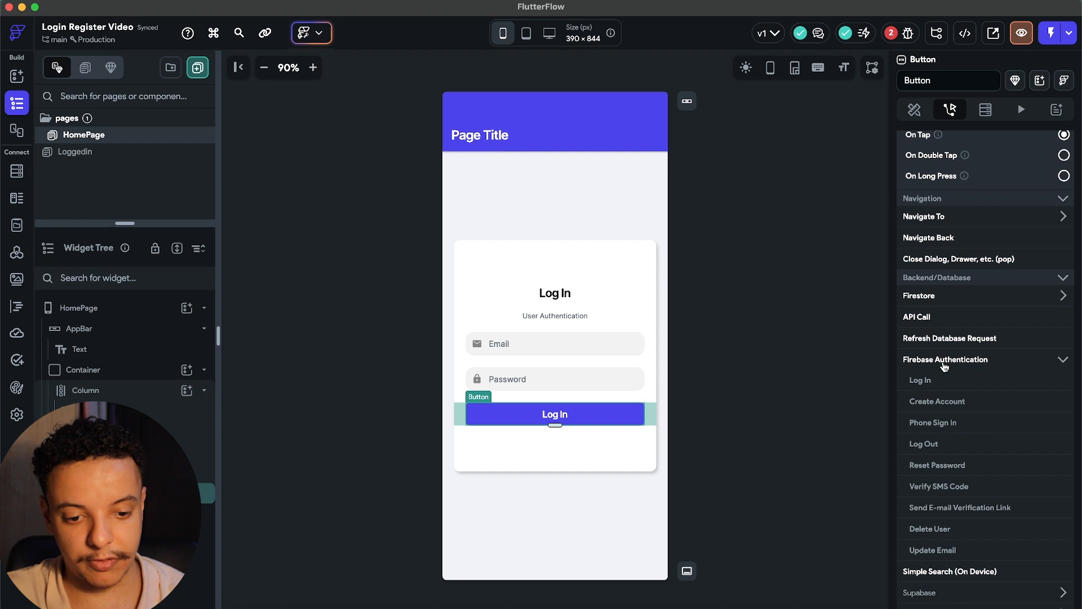
left_click(924, 382)
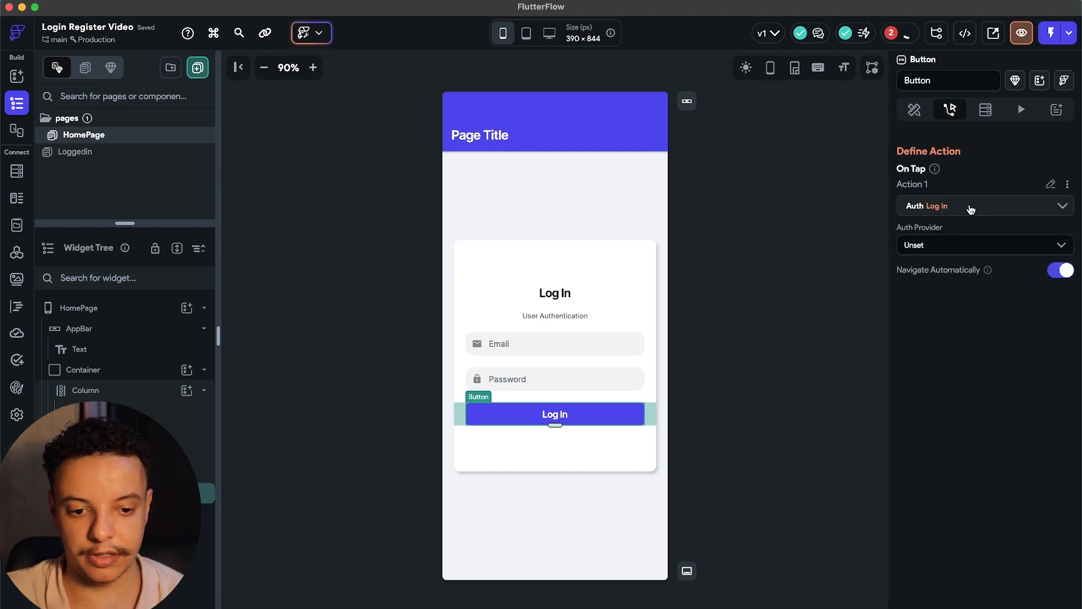
left_click(955, 244)
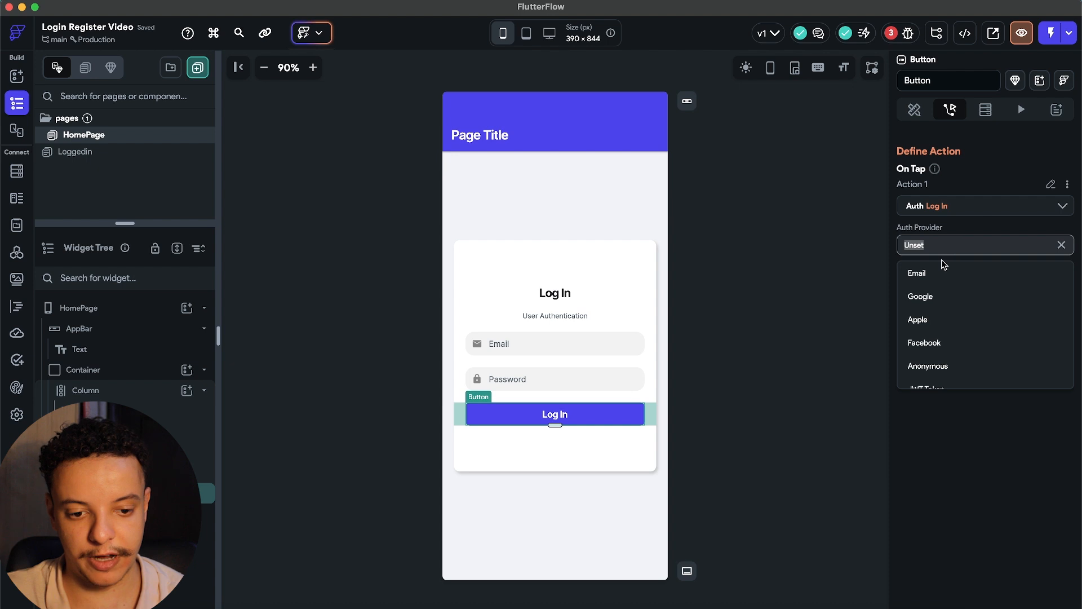
scroll(930, 293, "down", 2)
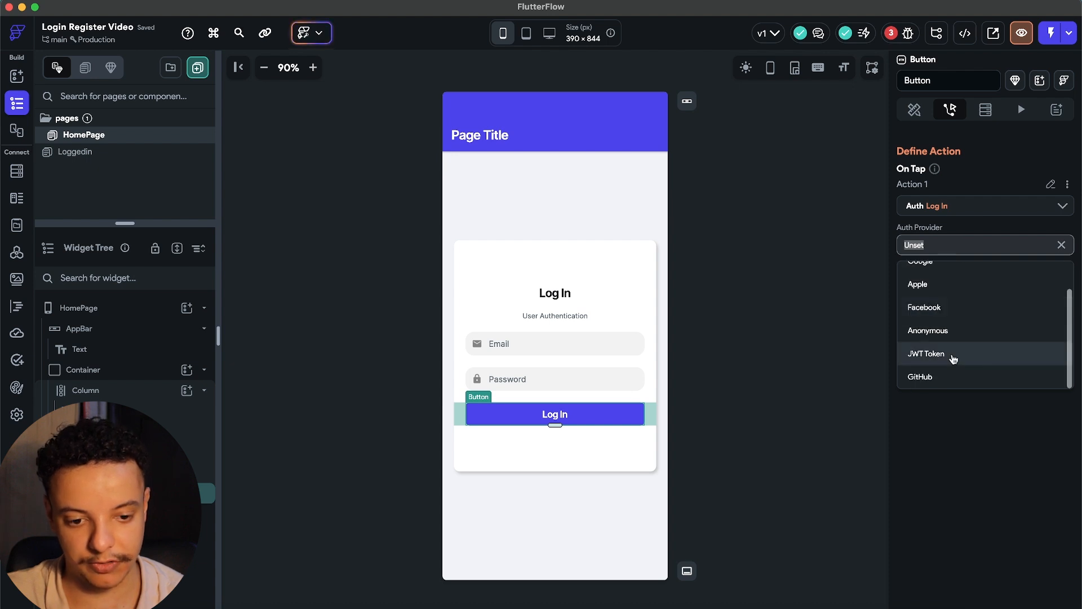
scroll(937, 307, "up", 2)
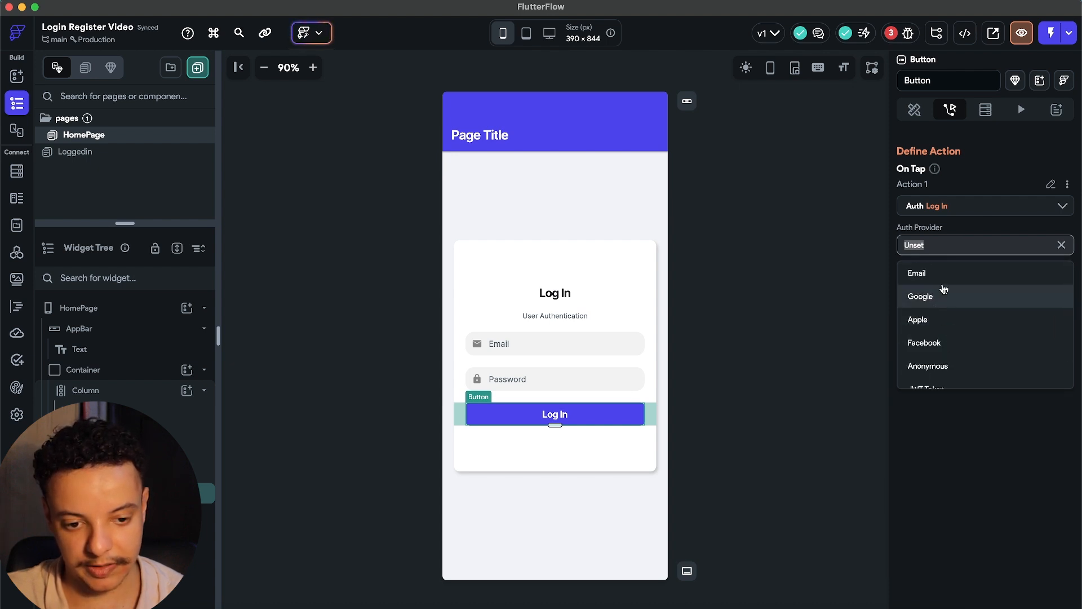
left_click(940, 280)
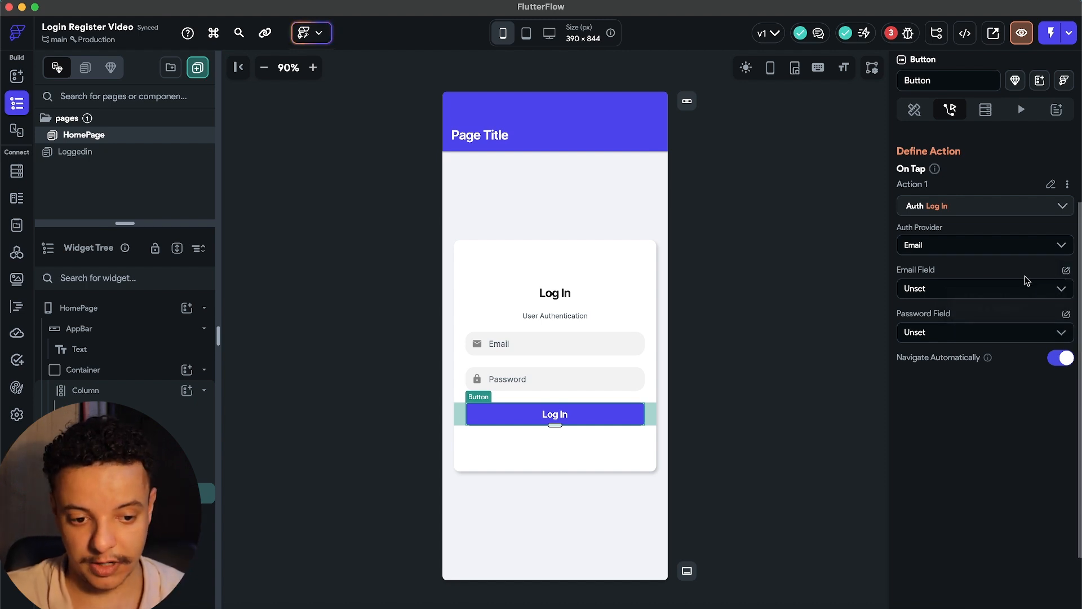
Map the log-in action's Email Field to userEmail and Password Field to userPassword.
left_click(1025, 292)
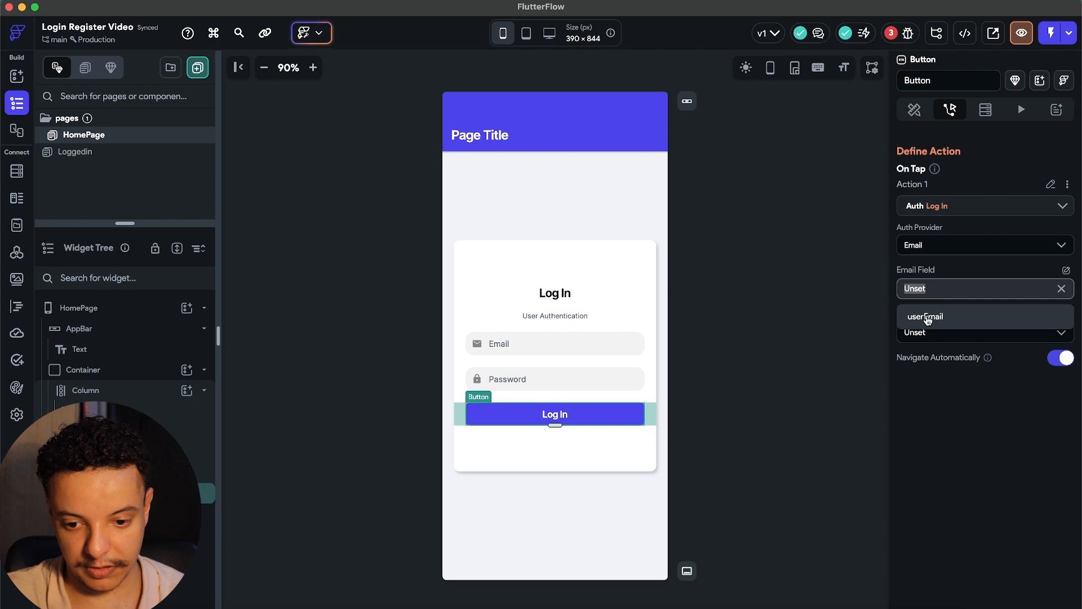
left_click(1007, 323)
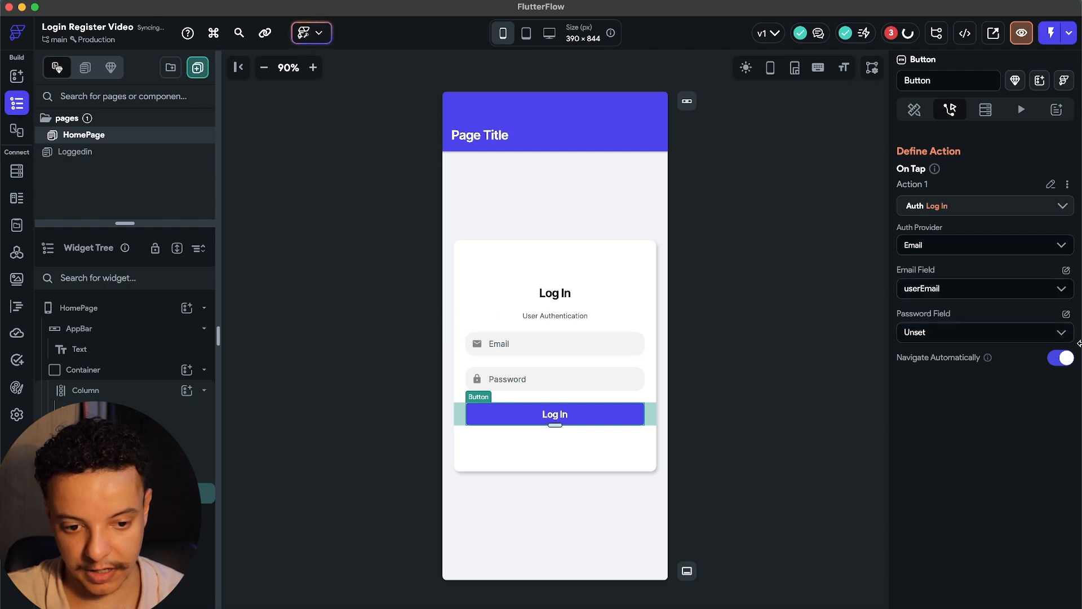
left_click(1062, 334)
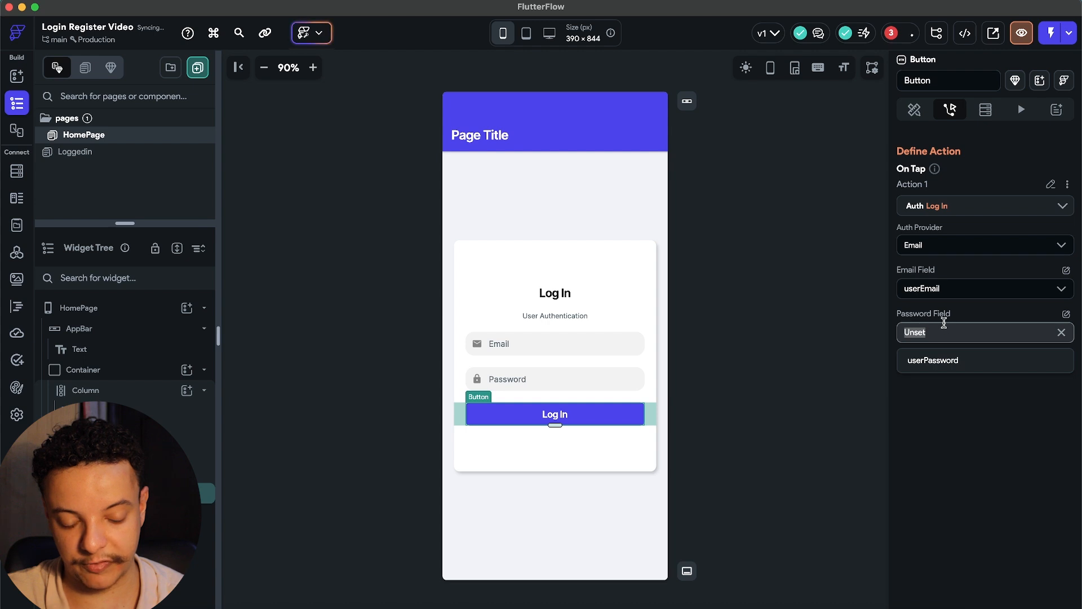
left_click(939, 362)
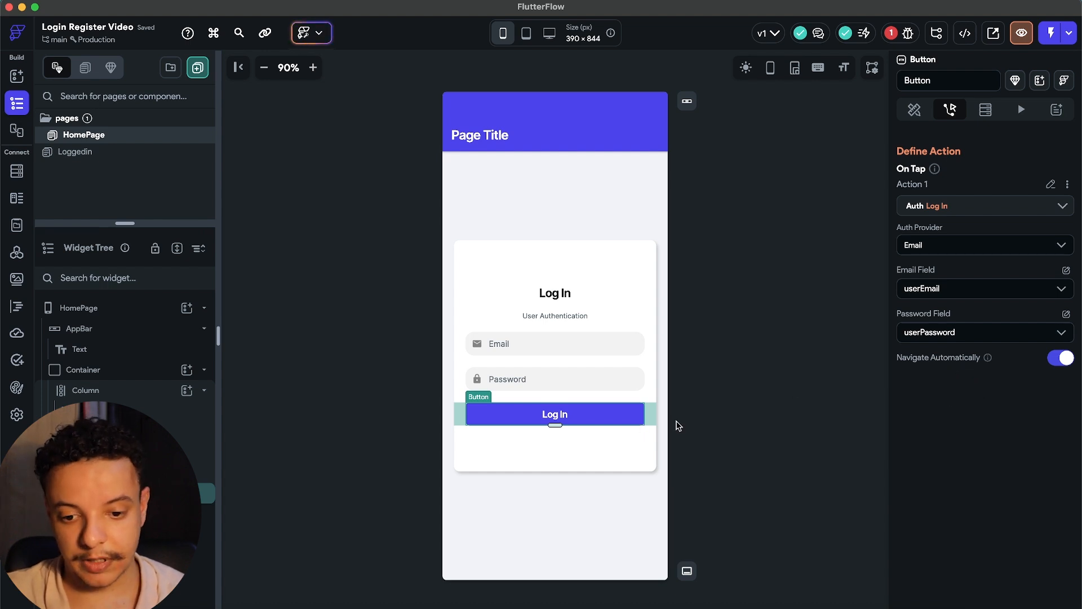
left_click(679, 426)
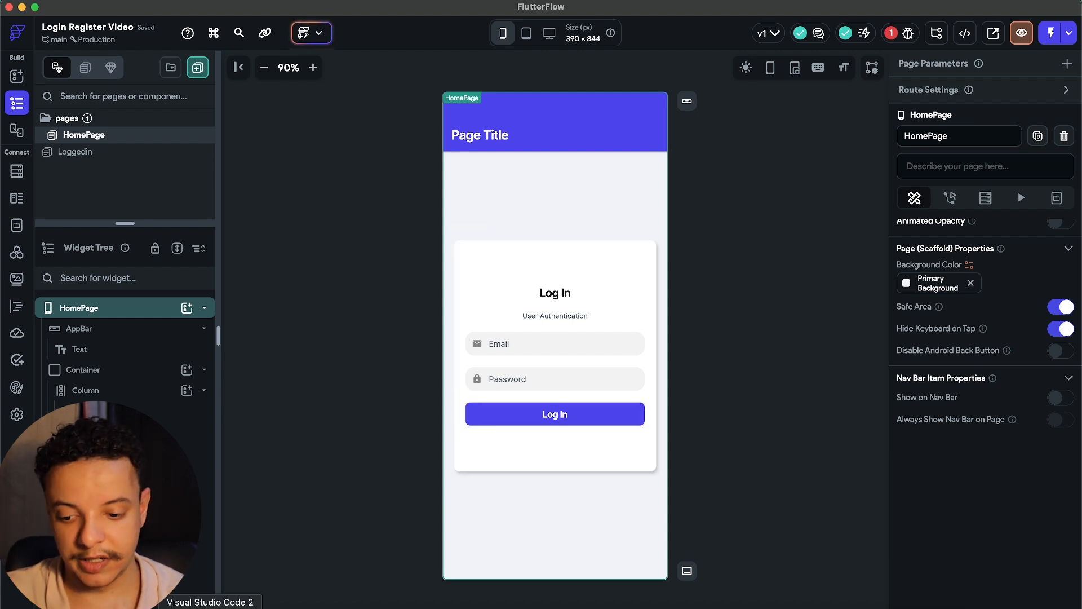
left_click(181, 606)
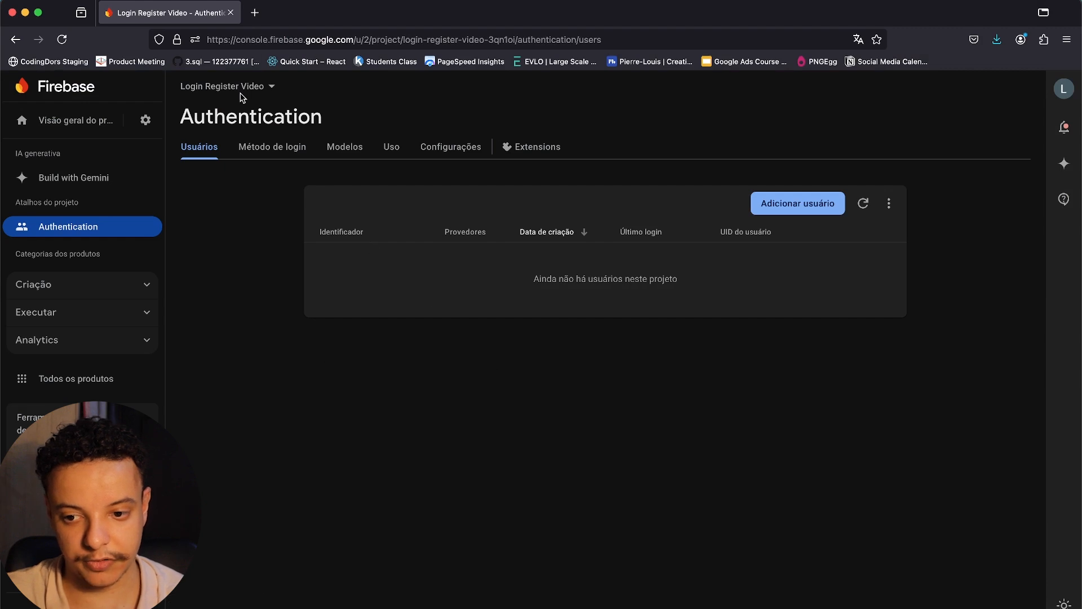
Add a Firebase Authentication user with the test e-mail and a six-character password.
left_click_drag(185, 115, 296, 124)
left_click(341, 115)
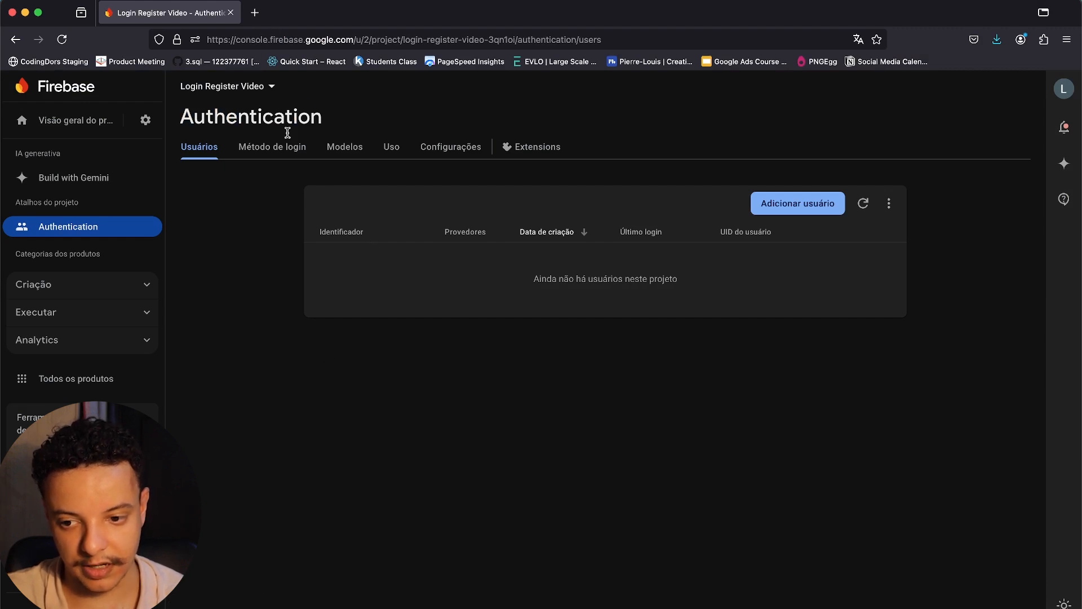
left_click(800, 204)
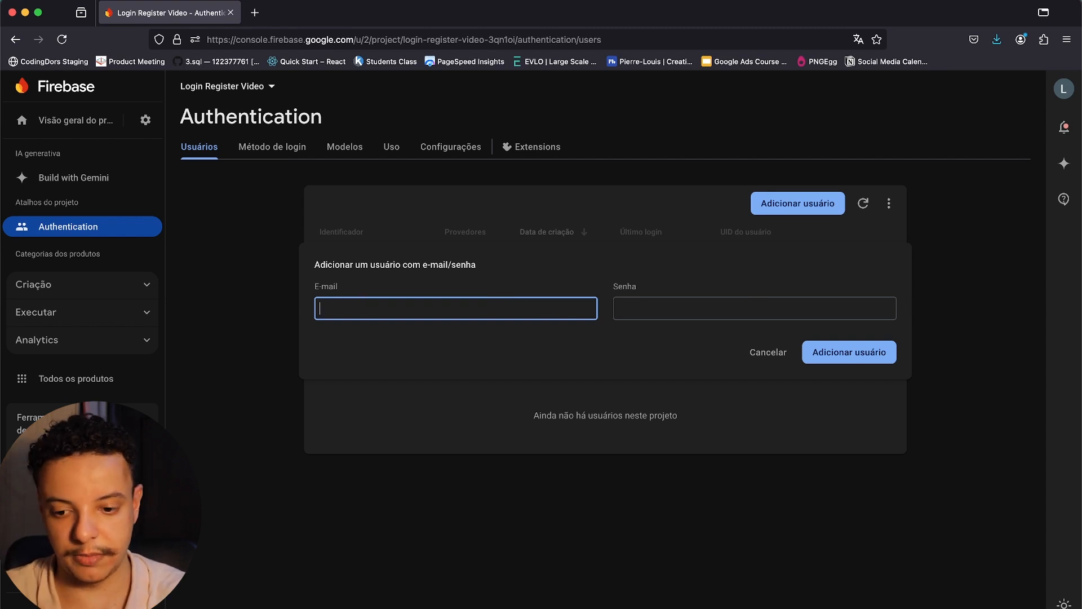
type("leo@leo.com")
left_click(675, 308)
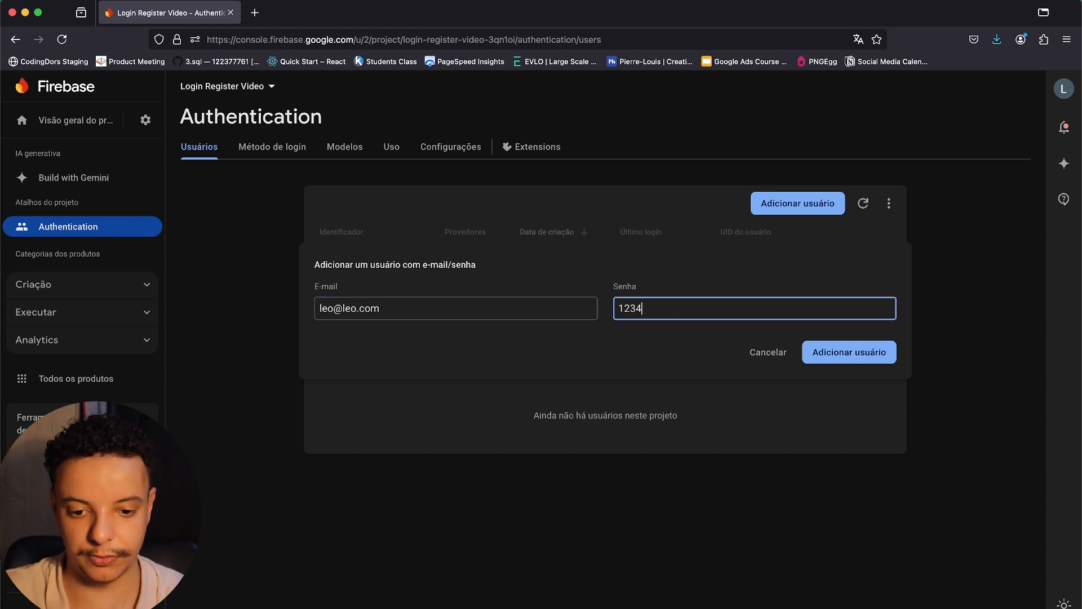
left_click(617, 334)
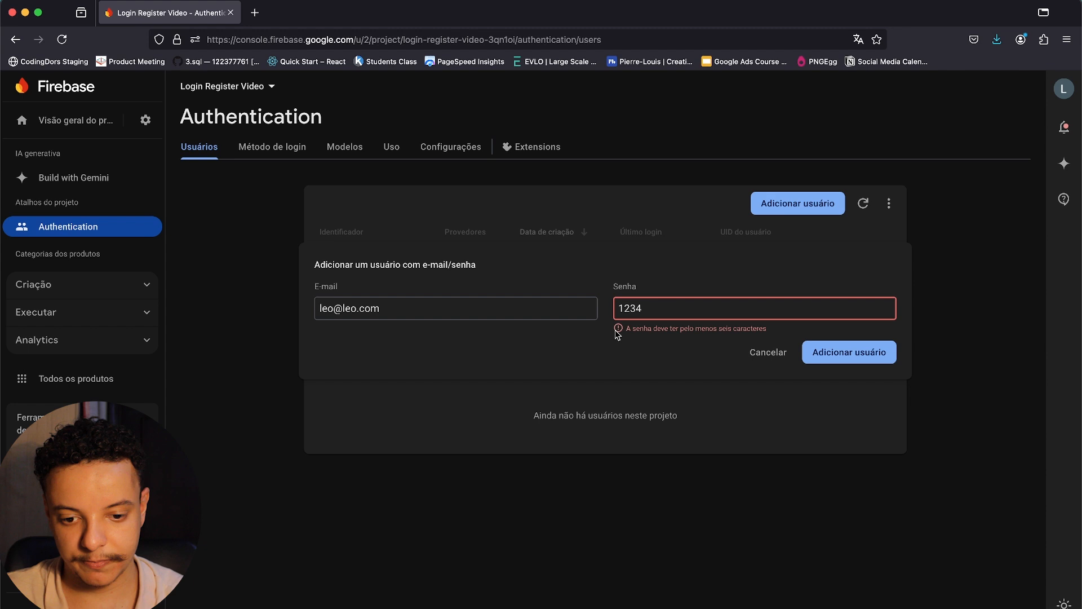
left_click(659, 312)
type("56")
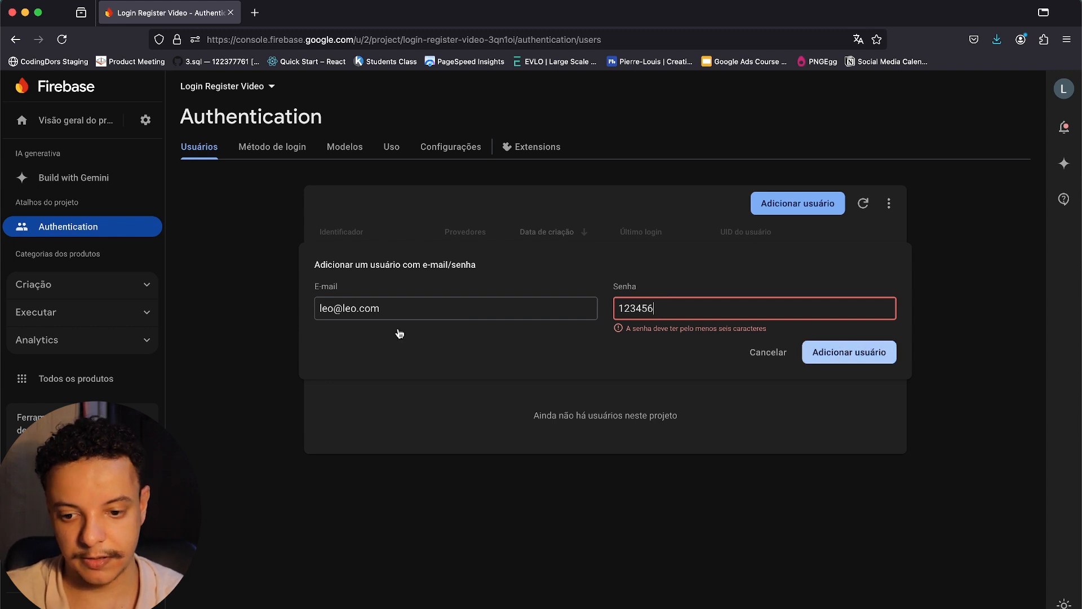
key("Return")
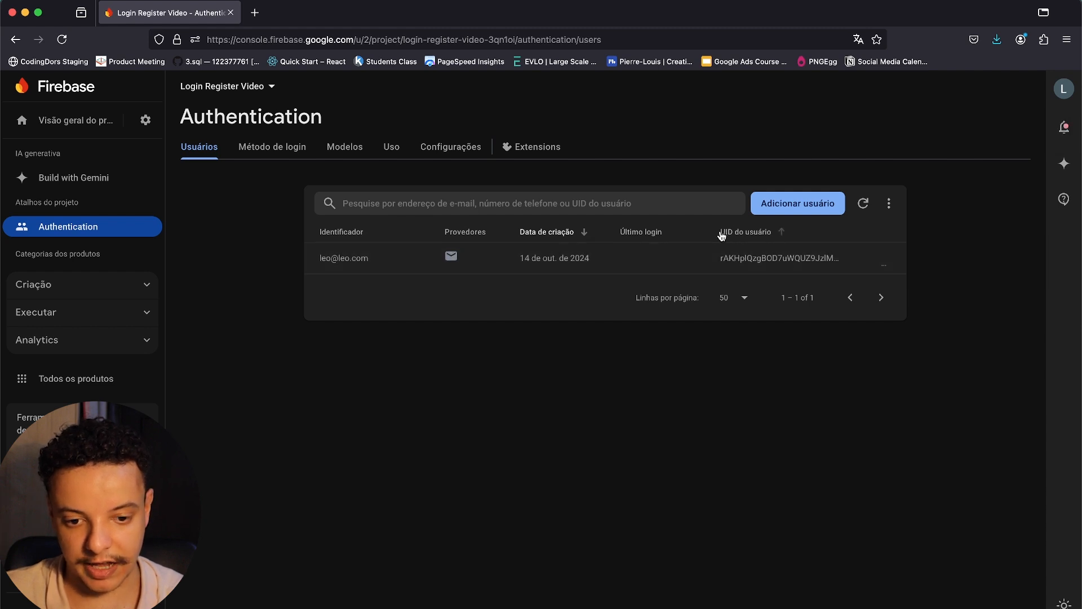
Check the new user's options in the user list, then return to FlutterFlow.
left_click(884, 270)
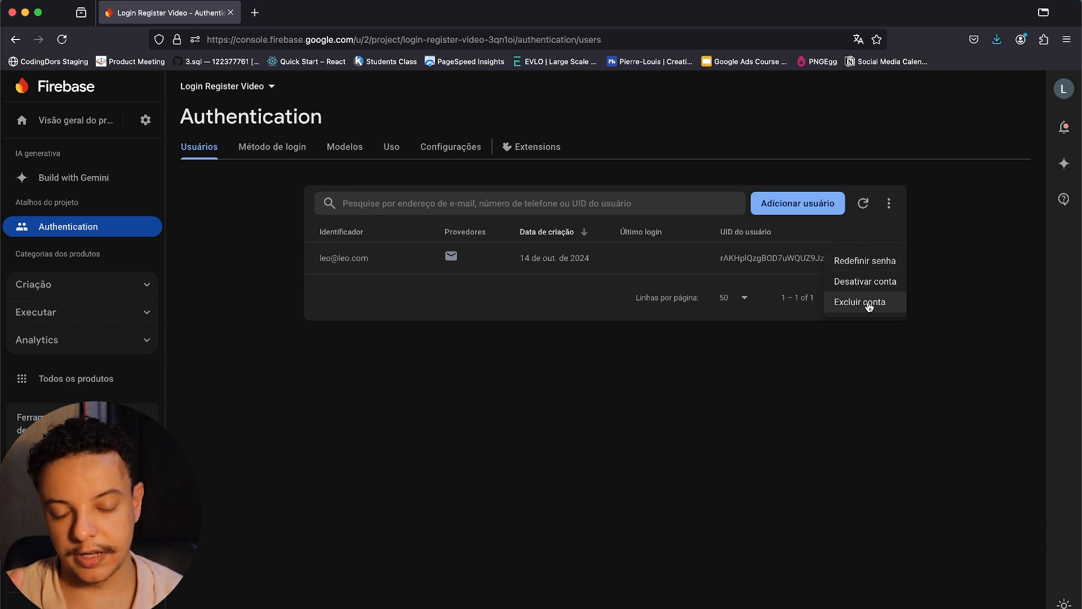
left_click(580, 317)
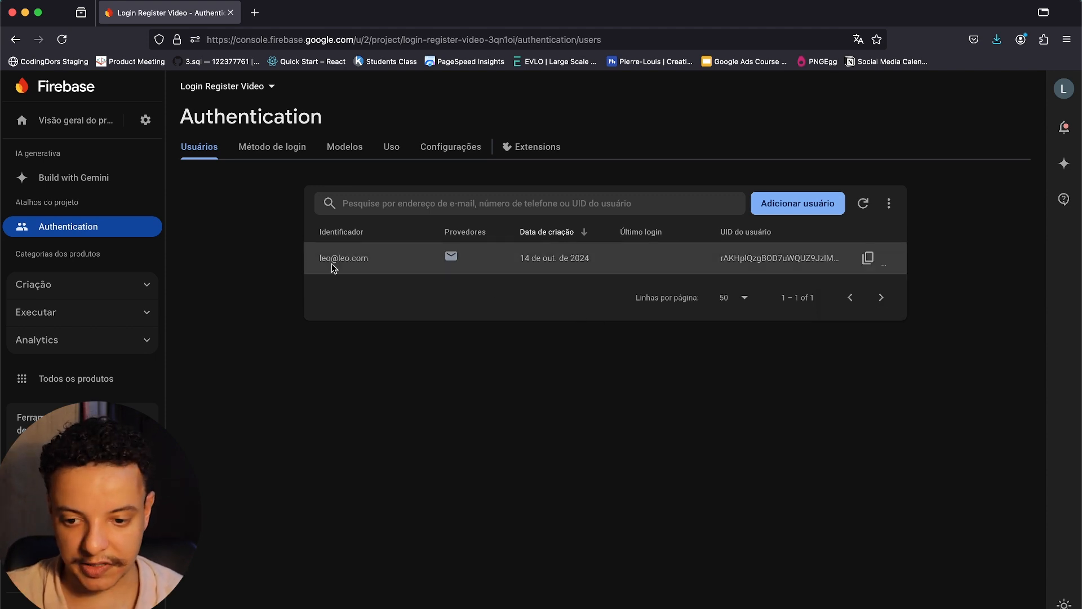
left_click(792, 604)
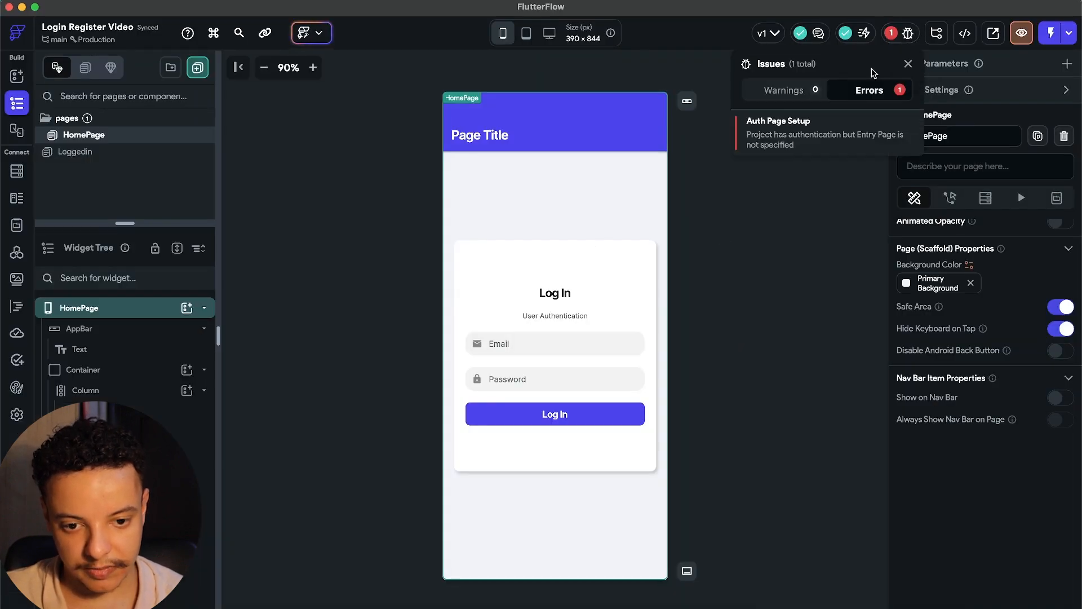
Set the Authentication Entry Page to HomePage in App Settings, then return to the pages editor.
mouse_move(892, 32)
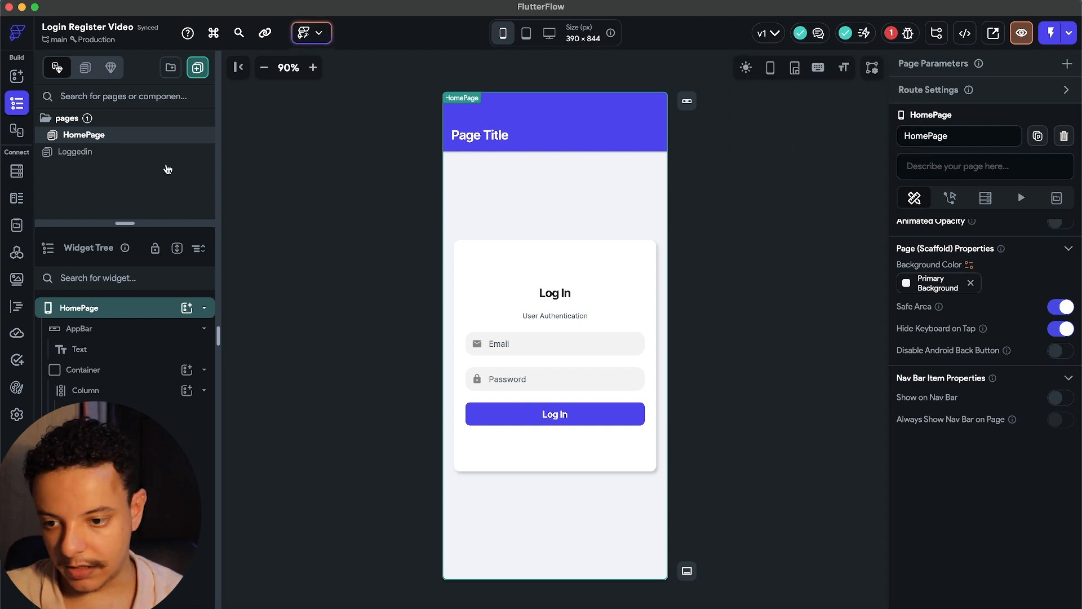
left_click(17, 414)
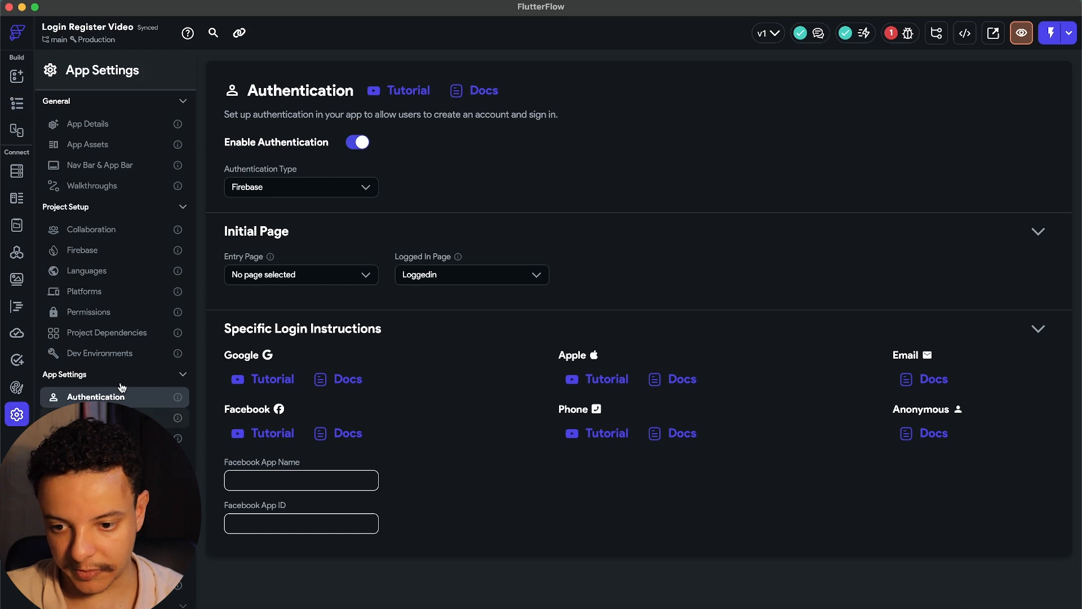
left_click(361, 275)
left_click(259, 327)
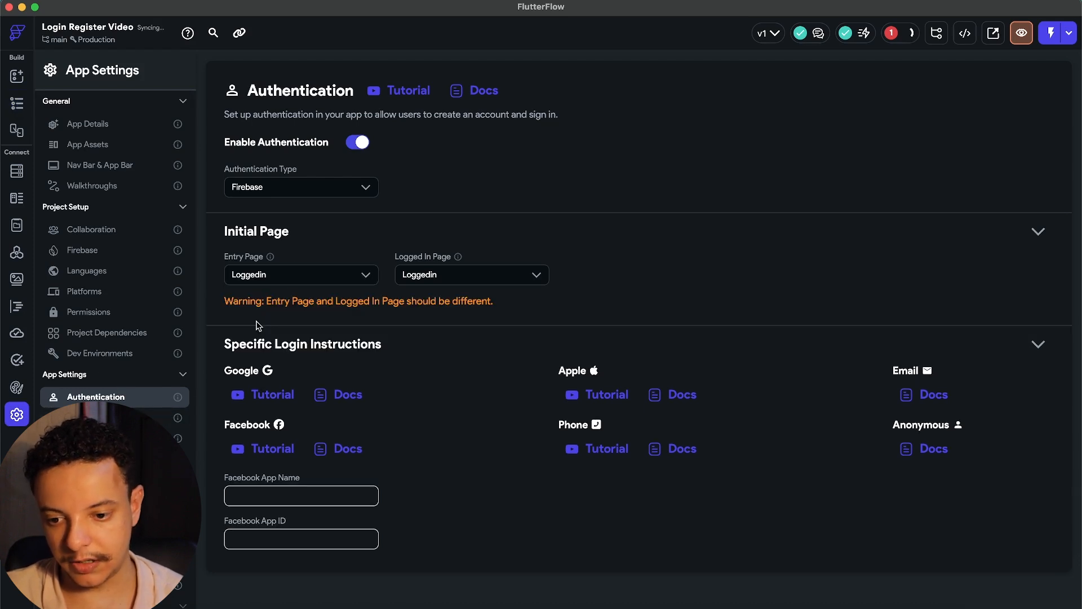
left_click(310, 282)
left_click(255, 303)
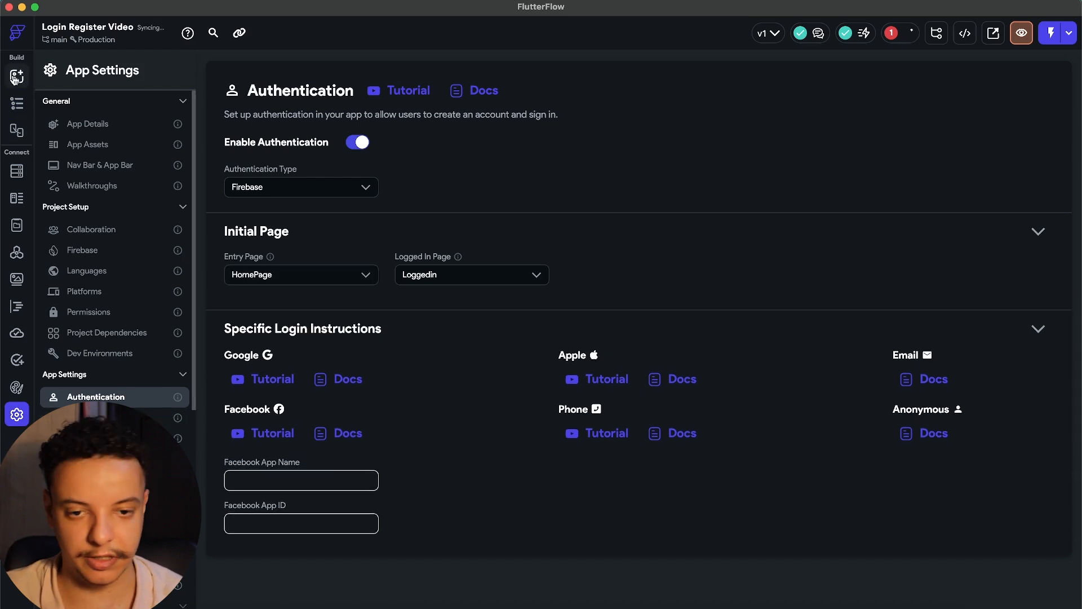
left_click(15, 76)
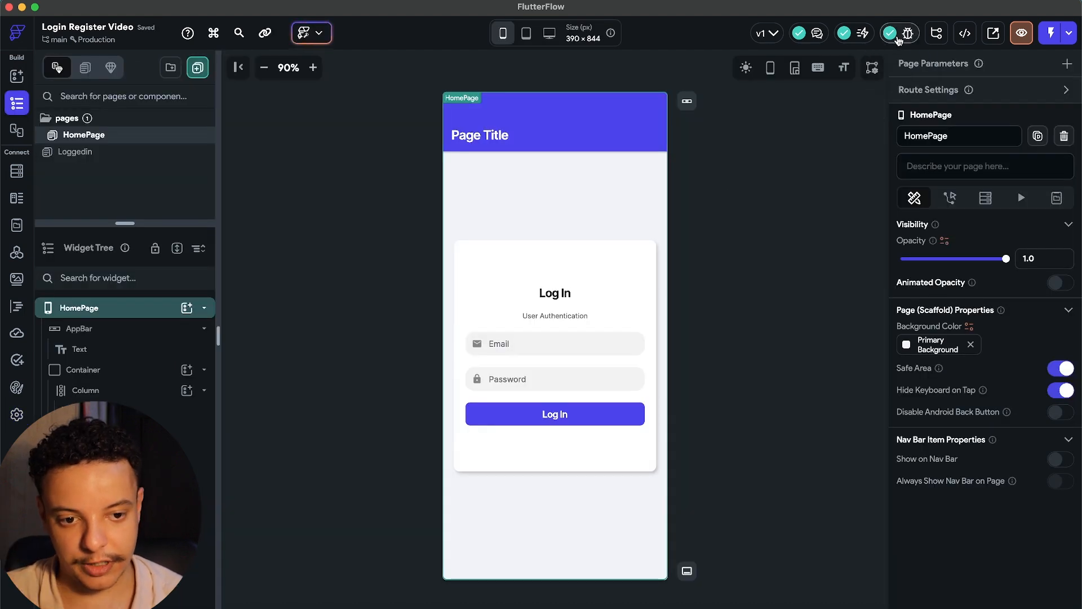
Run the app in Test Mode and attempt login with the test user's e-mail and password.
left_click(1049, 40)
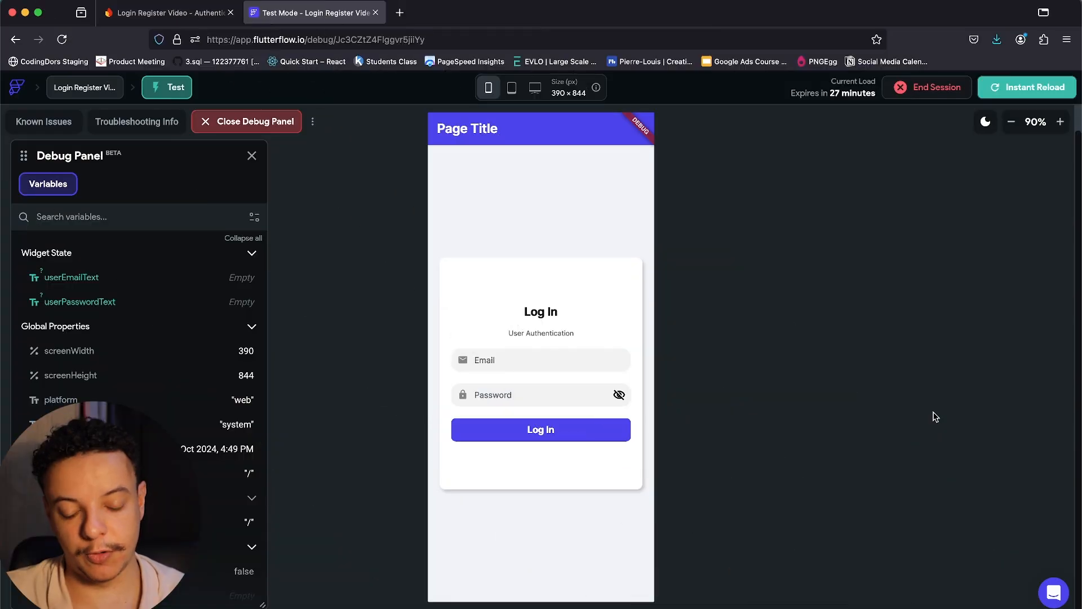
left_click(544, 356)
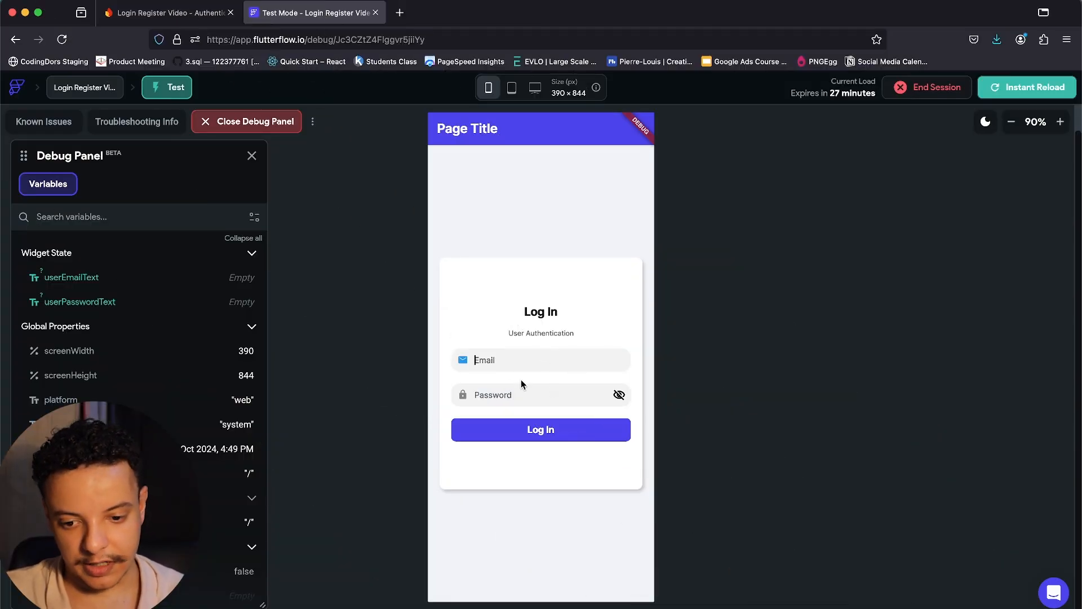
left_click(479, 389)
left_click(479, 361)
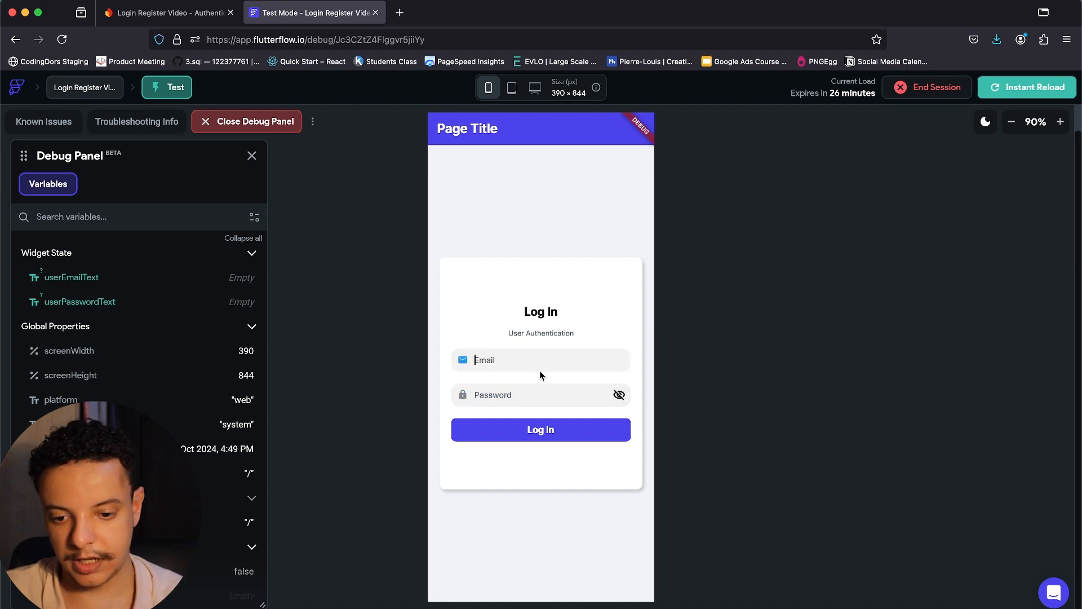
type("leo1")
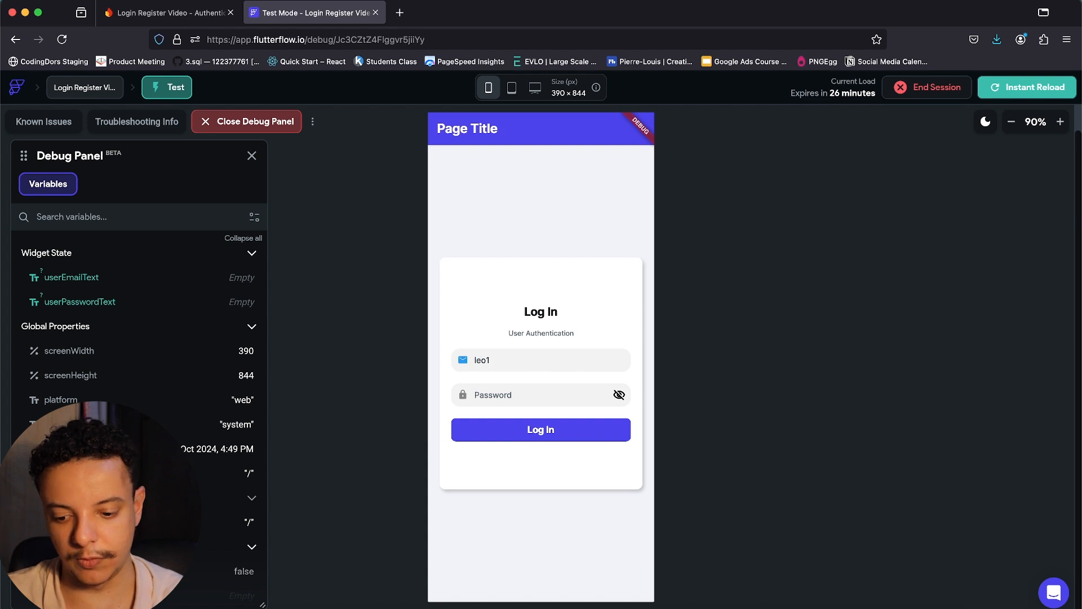
type(".com")
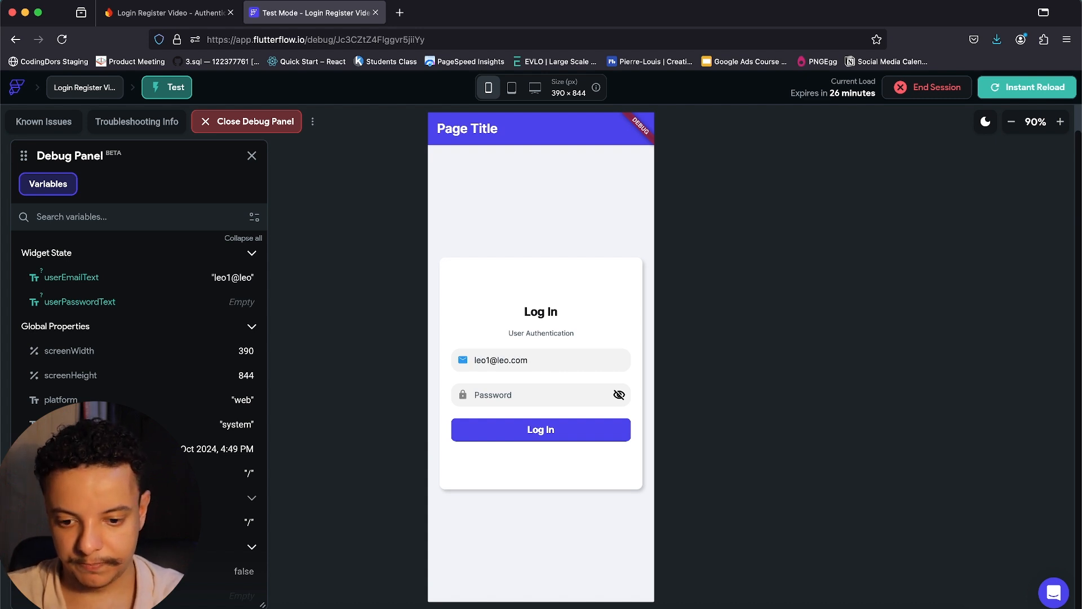
key("Tab")
type("123456")
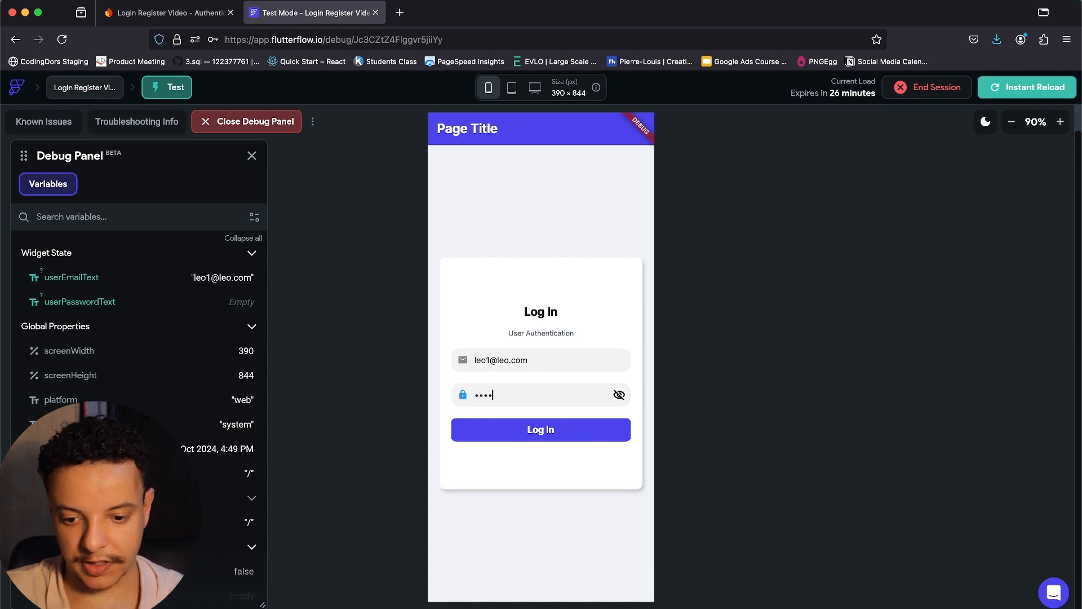
left_click(619, 395)
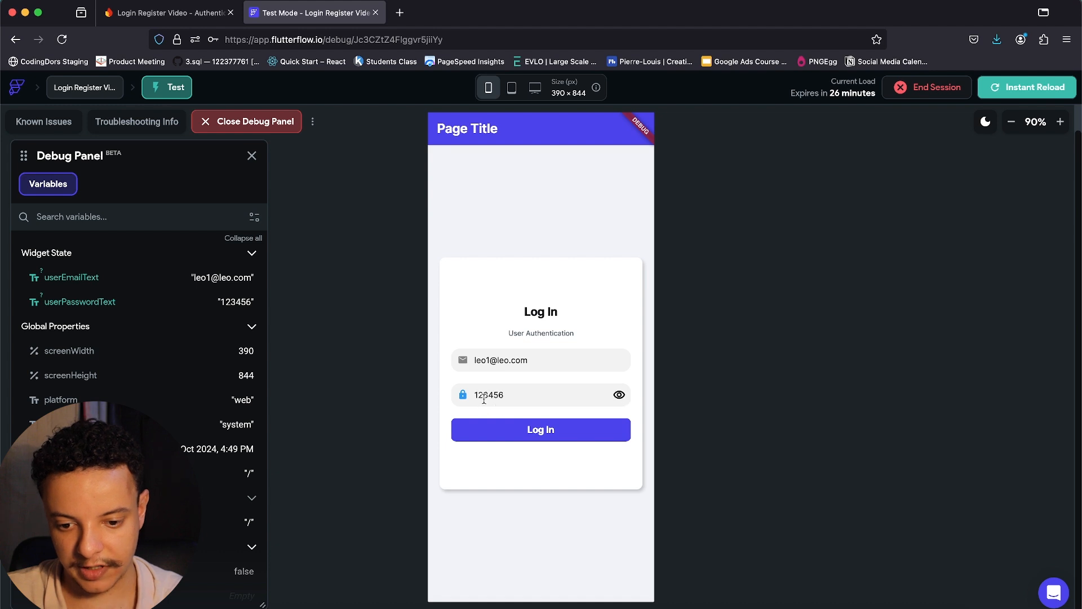
left_click(557, 438)
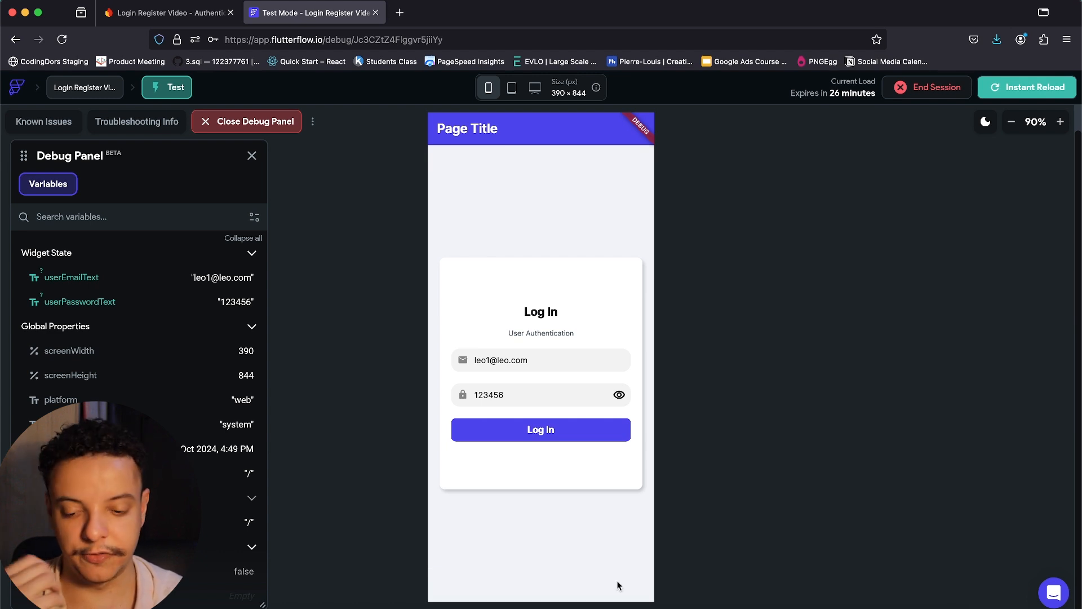
Compare against Firebase's user list, fix the e-mail typo, and log in to the User's Page.
left_click(158, 14)
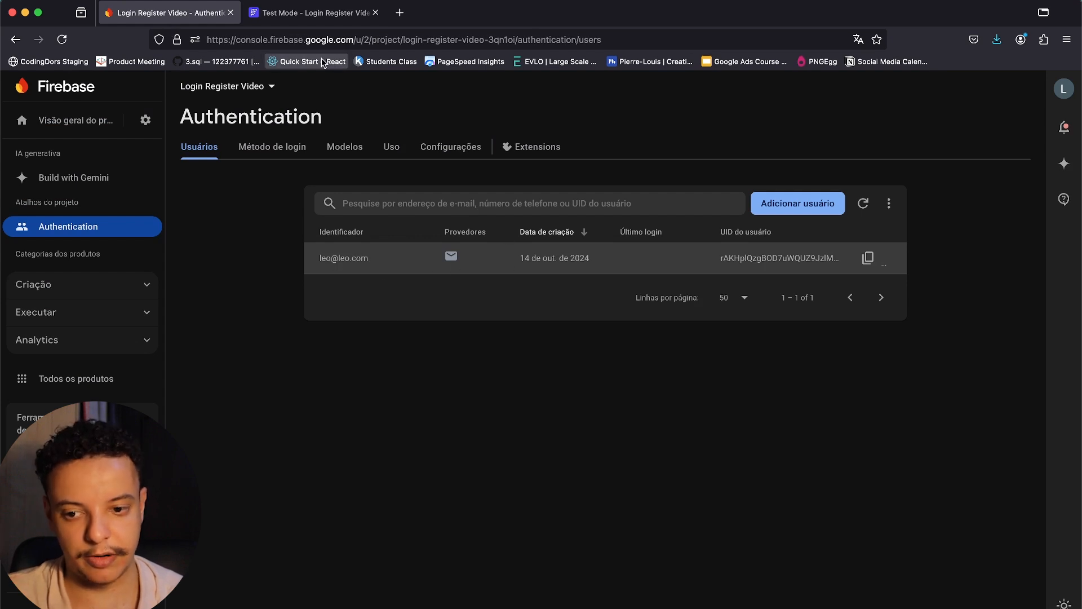
left_click(327, 14)
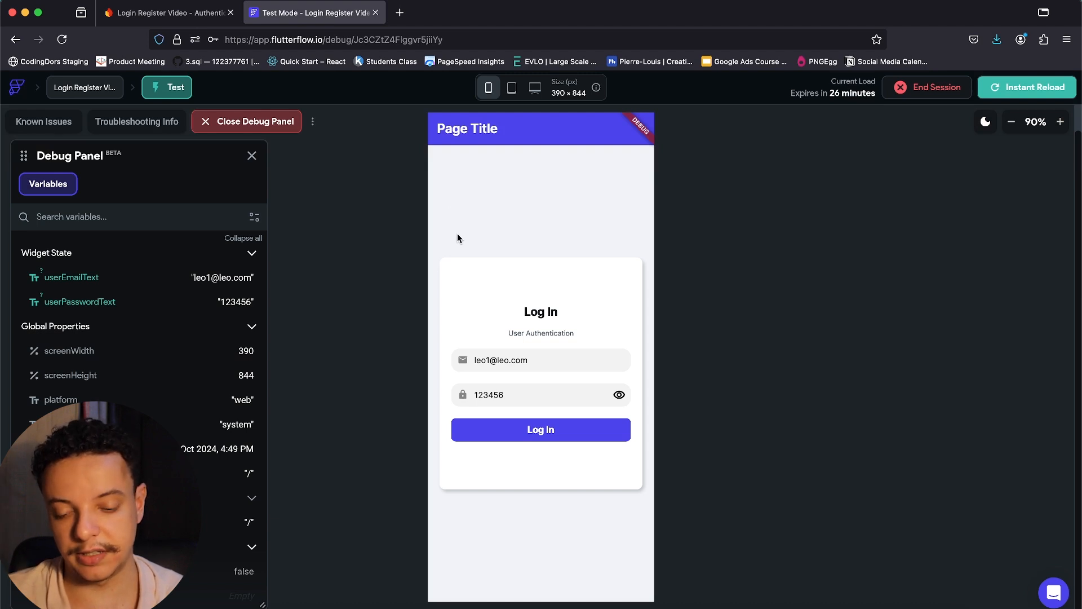
left_click(489, 361)
key("BackSpace")
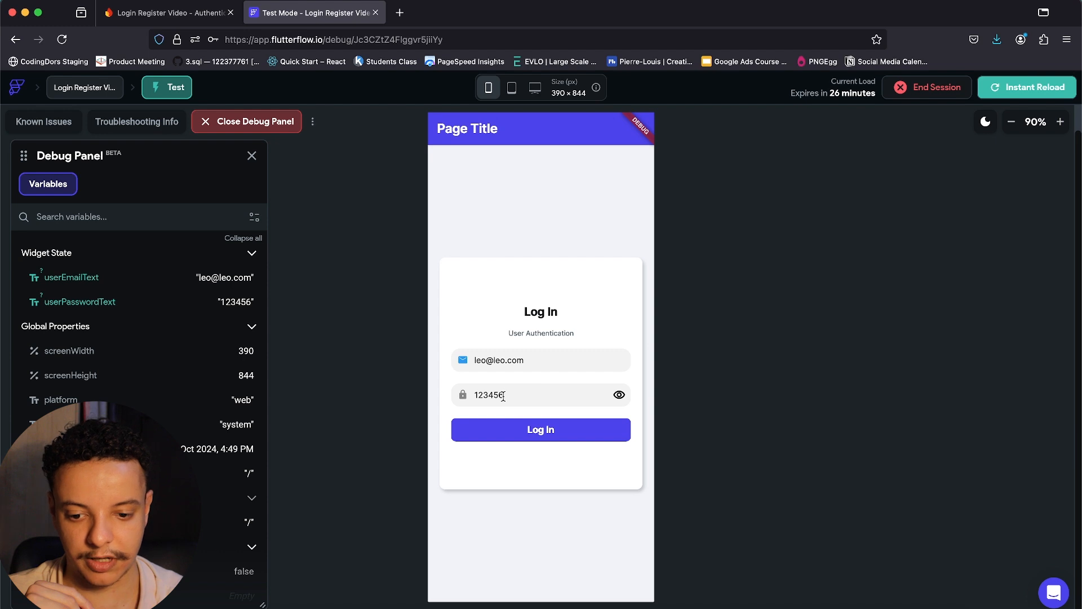
left_click(538, 440)
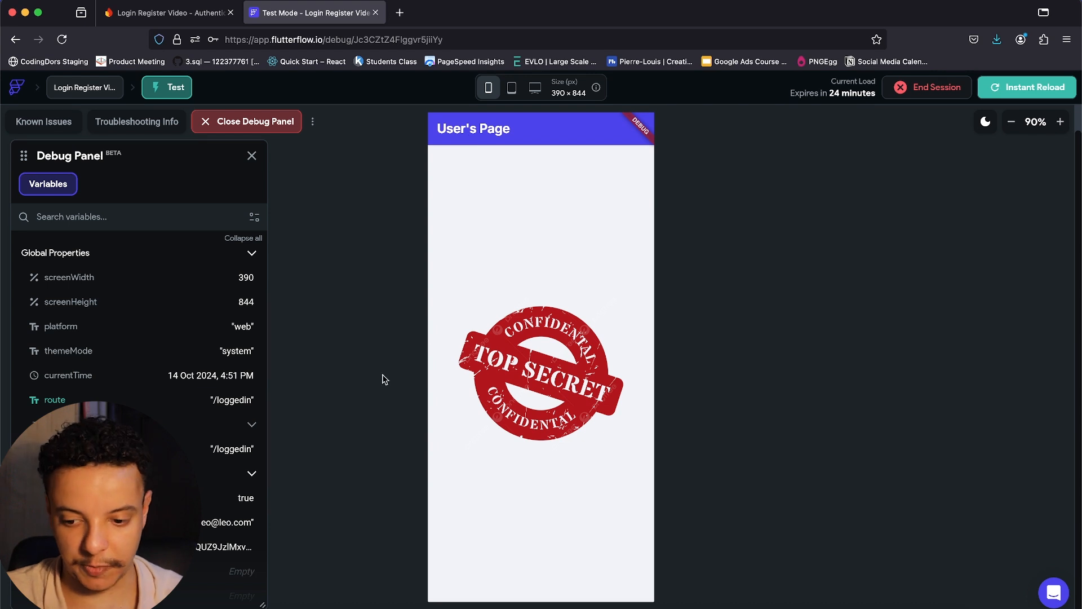
scroll(226, 411, "down", 2)
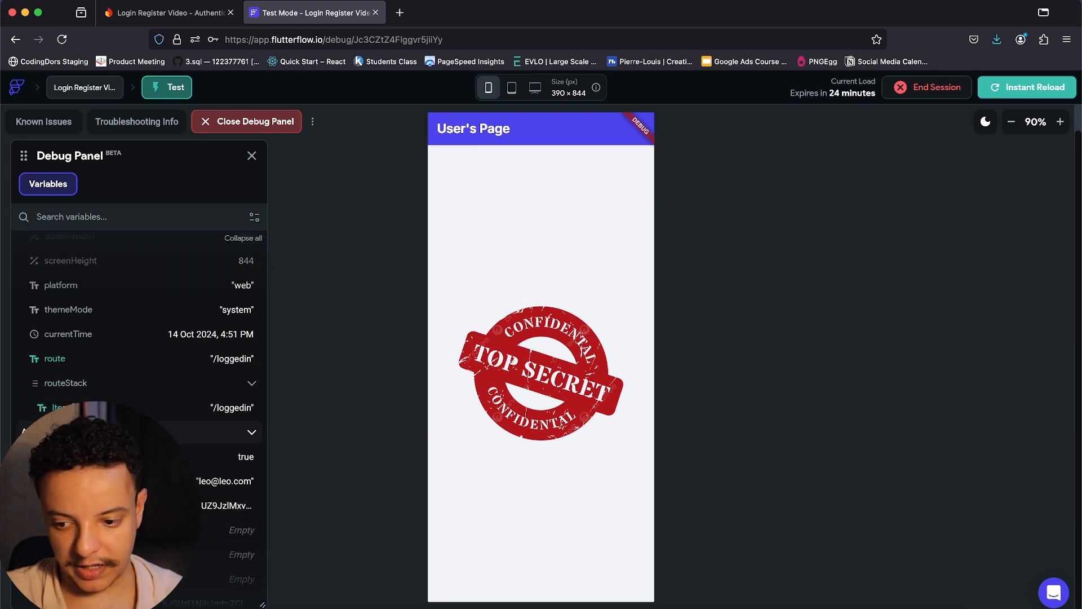
scroll(214, 451, "down", 1)
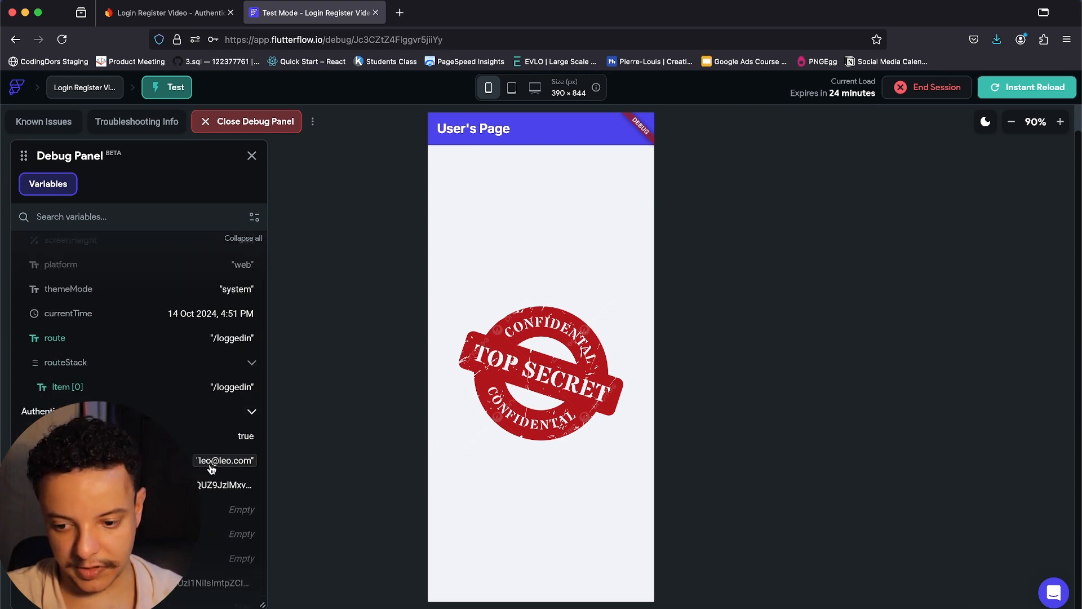
scroll(214, 465, "down", 1)
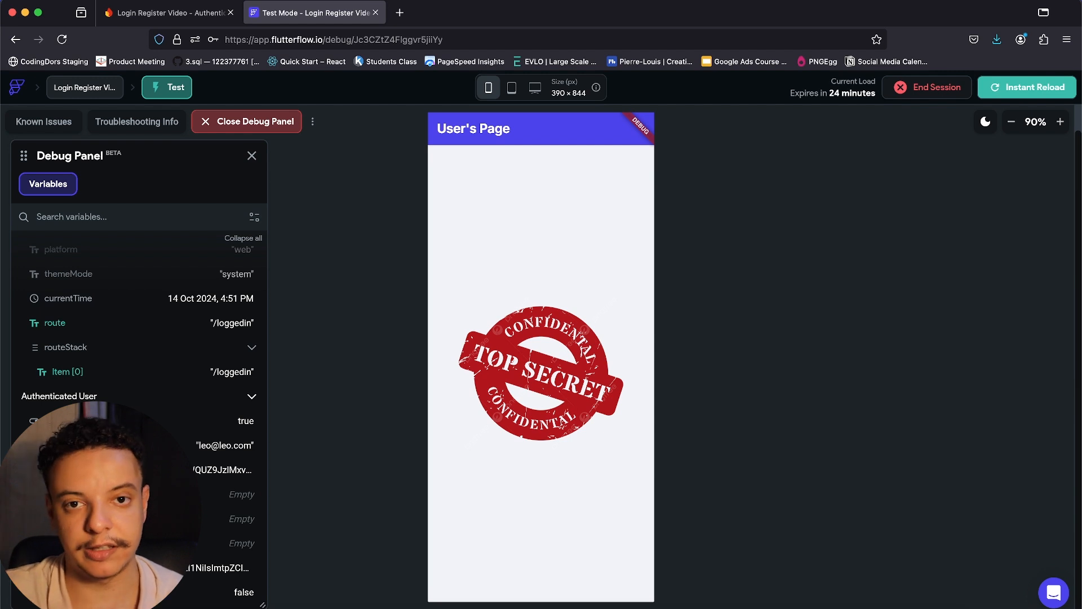
scroll(141, 338, "up", 2)
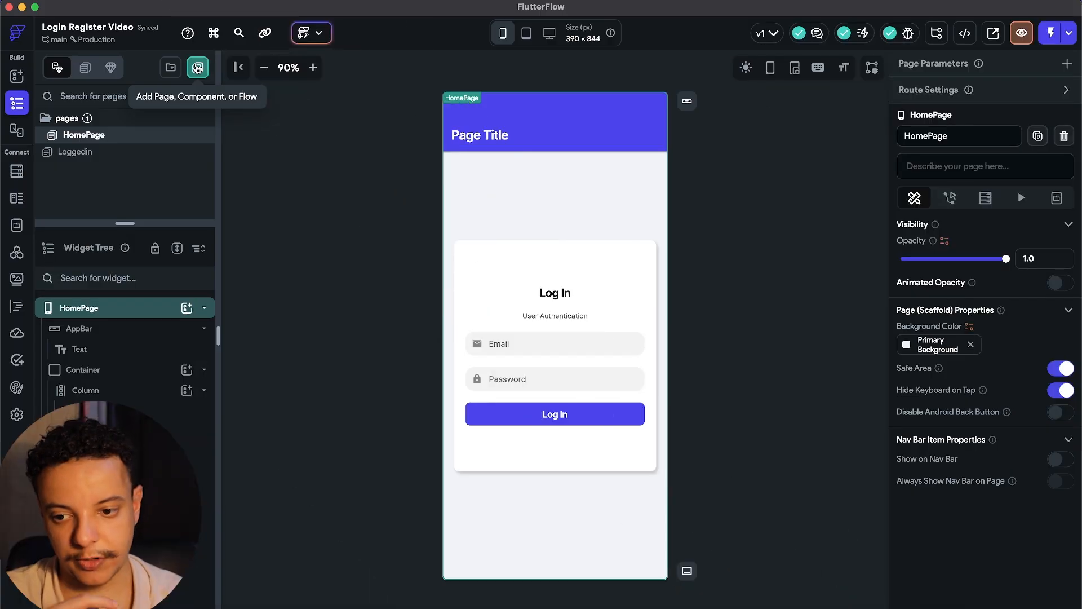
Create a new blank page named Register.
left_click(198, 68)
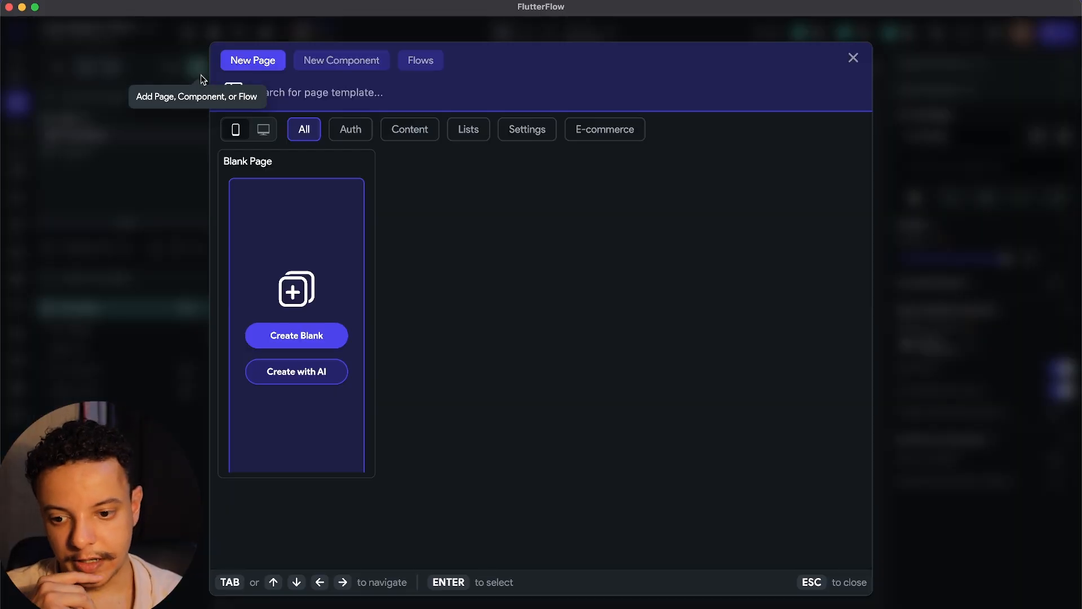
left_click(300, 335)
type("Re")
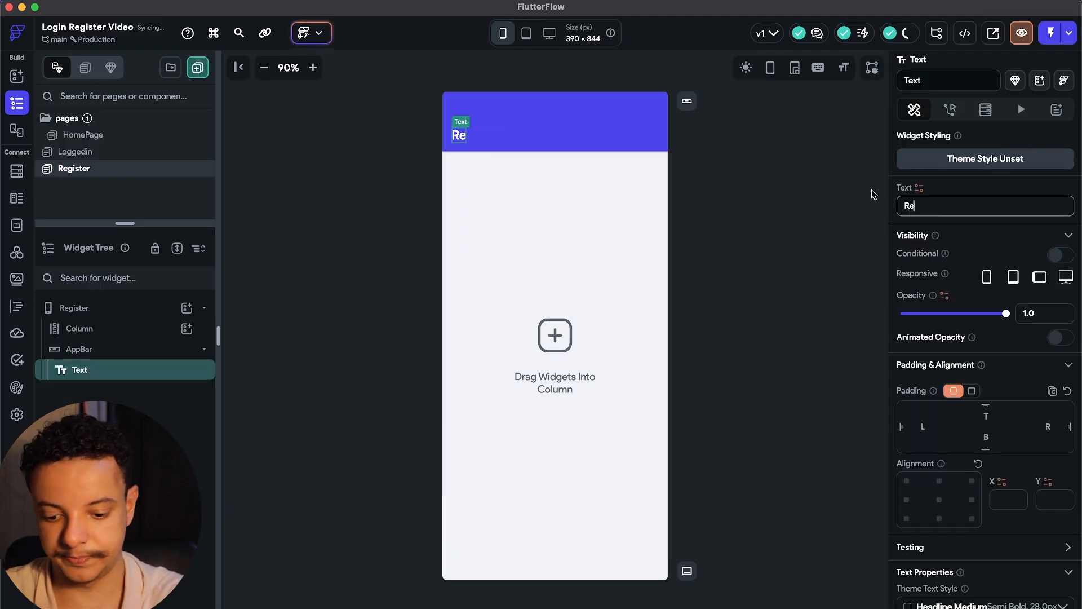
type("gister")
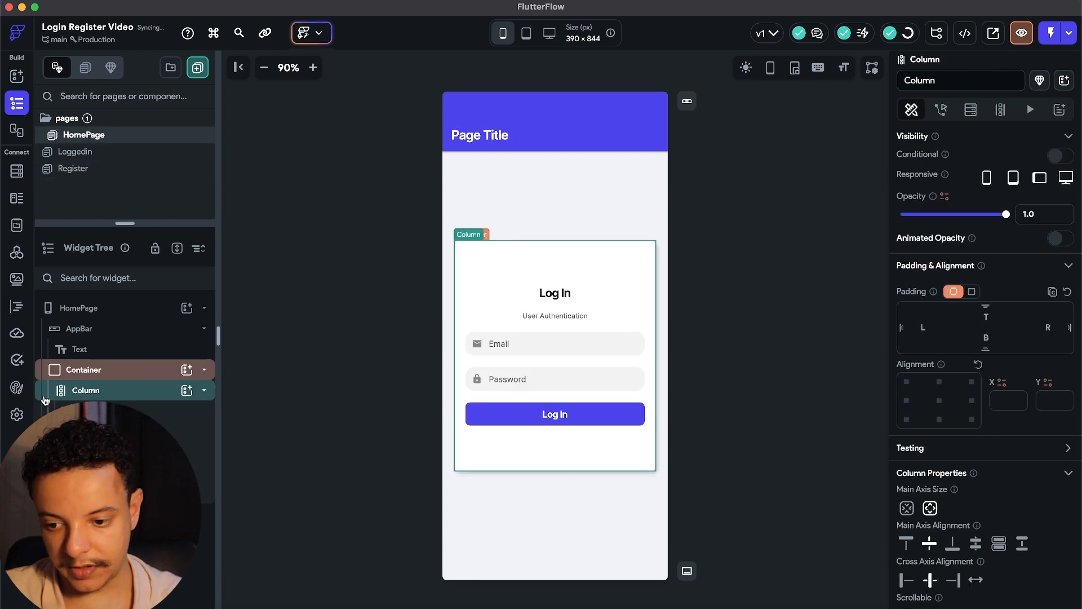
Paste a copy of HomePage's login card into Register and change its heading to Register.
left_click(69, 372)
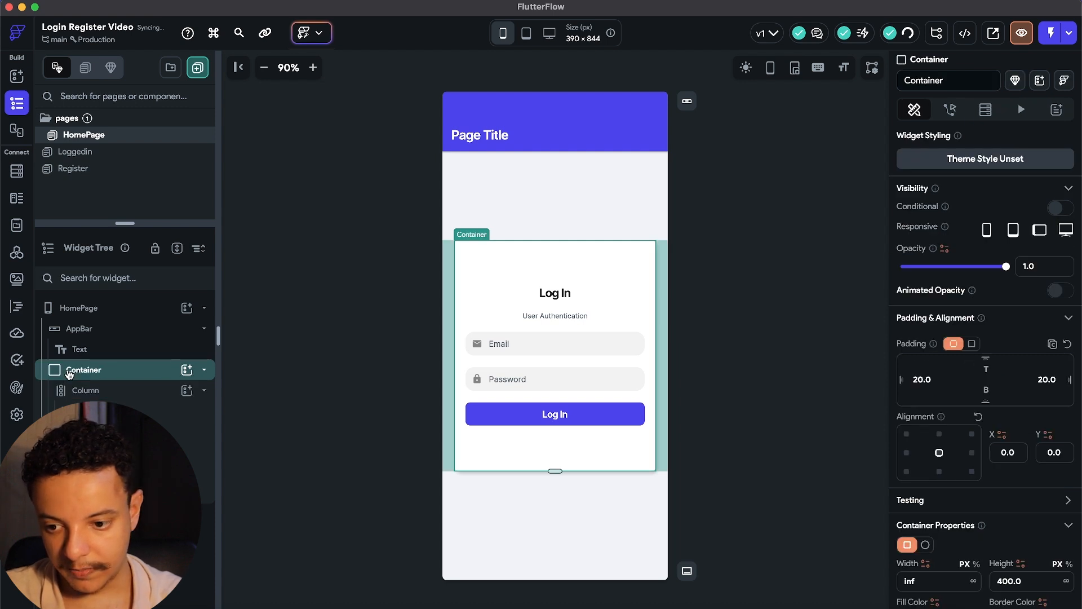
key("super+c")
left_click(100, 307)
key("super+v")
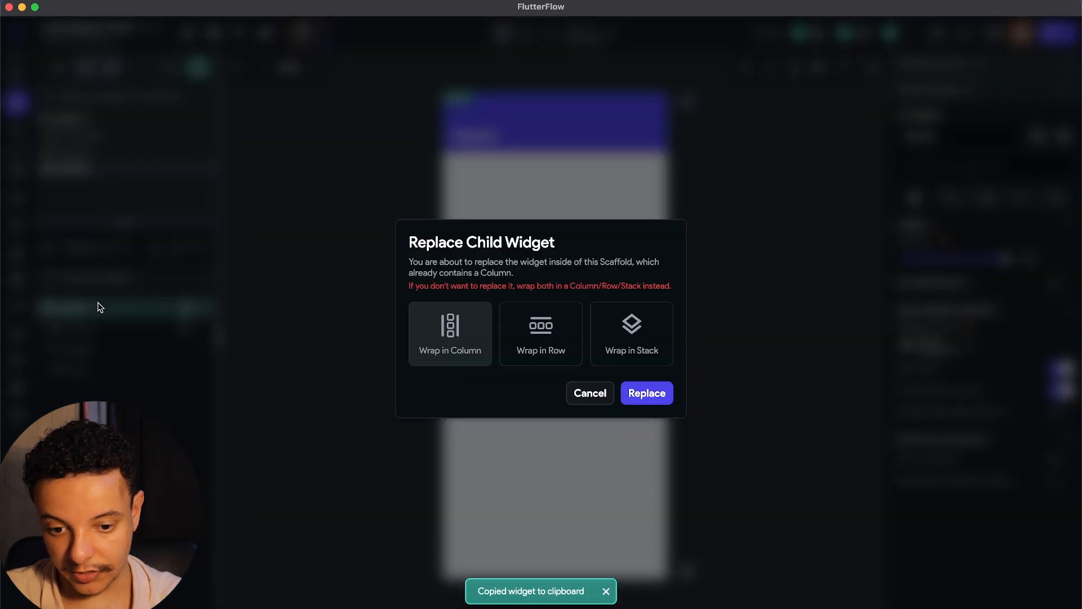
key("Return")
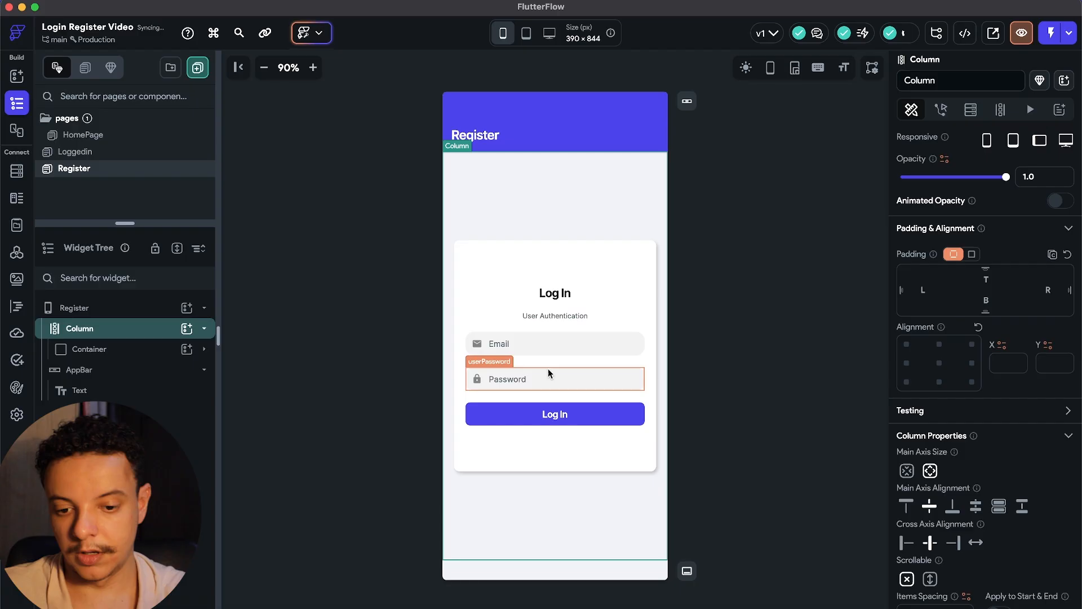
left_click(555, 292)
triple_click(921, 169)
type("Register")
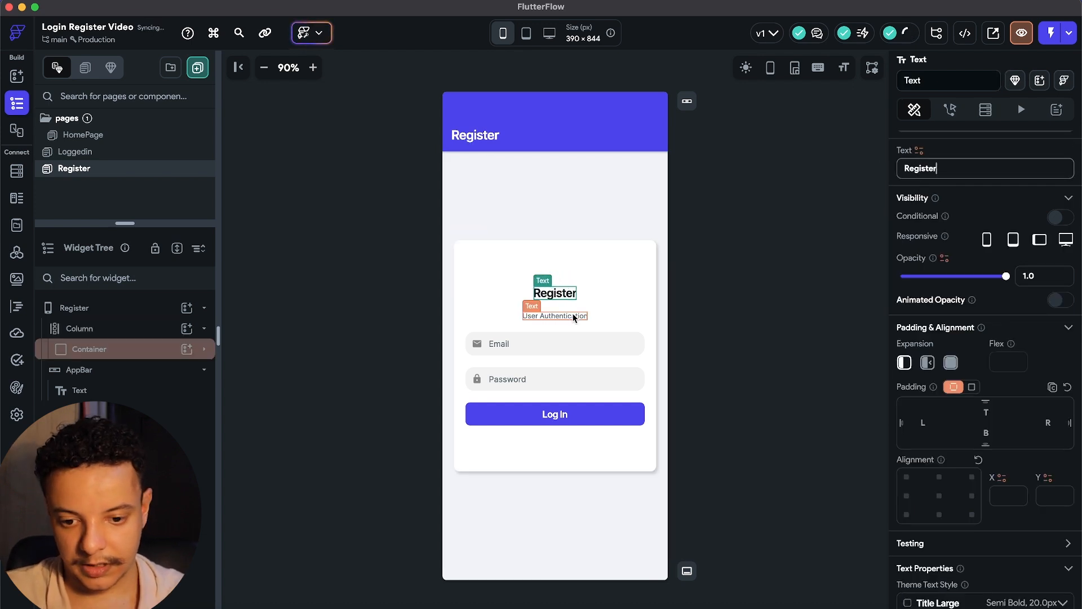
left_click(552, 316)
Duplicate the Email field into a Name field with hint 'Name' and a person leading icon.
left_click(517, 344)
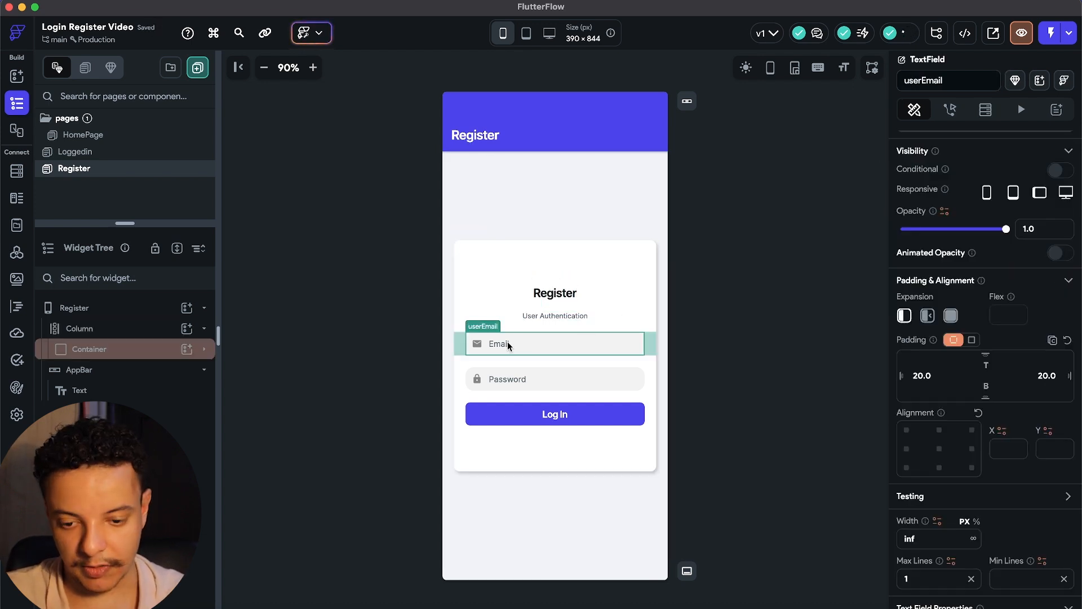
left_click(204, 350)
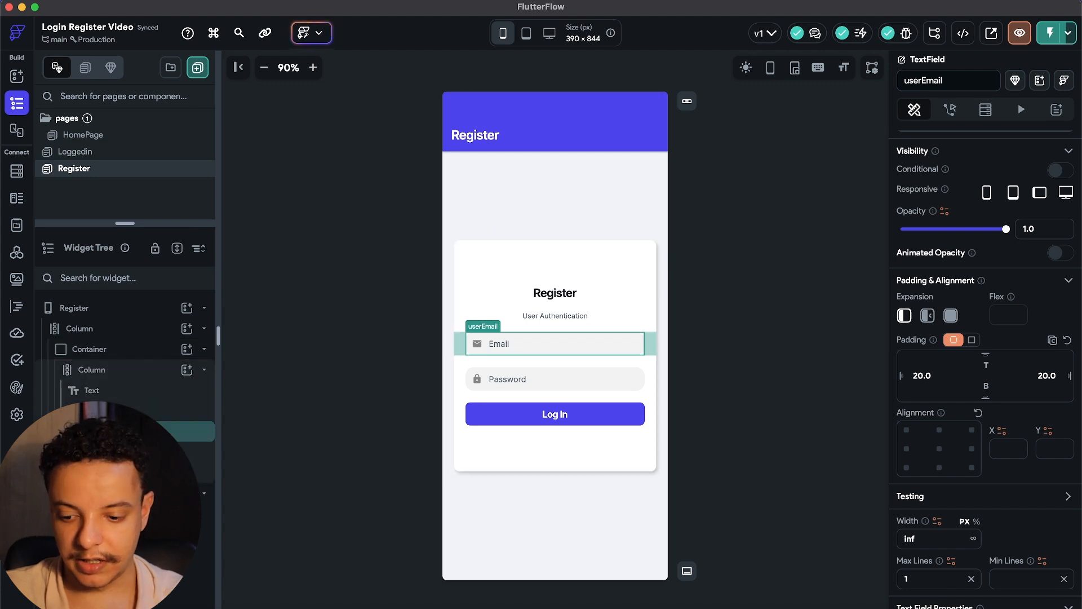
key("super+d")
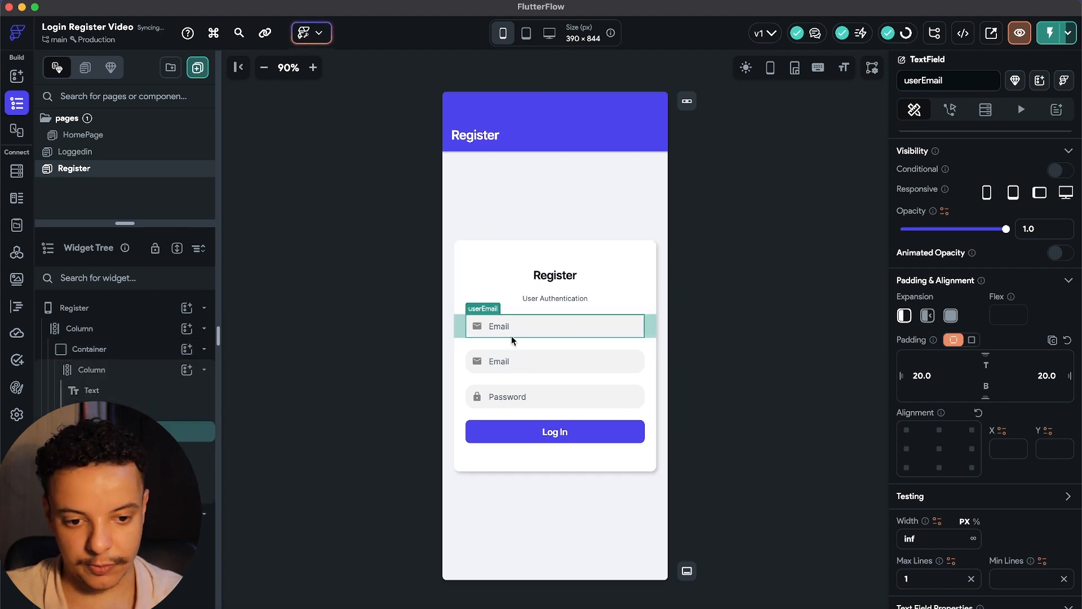
scroll(1002, 354, "up", 1)
scroll(1003, 355, "down", 10)
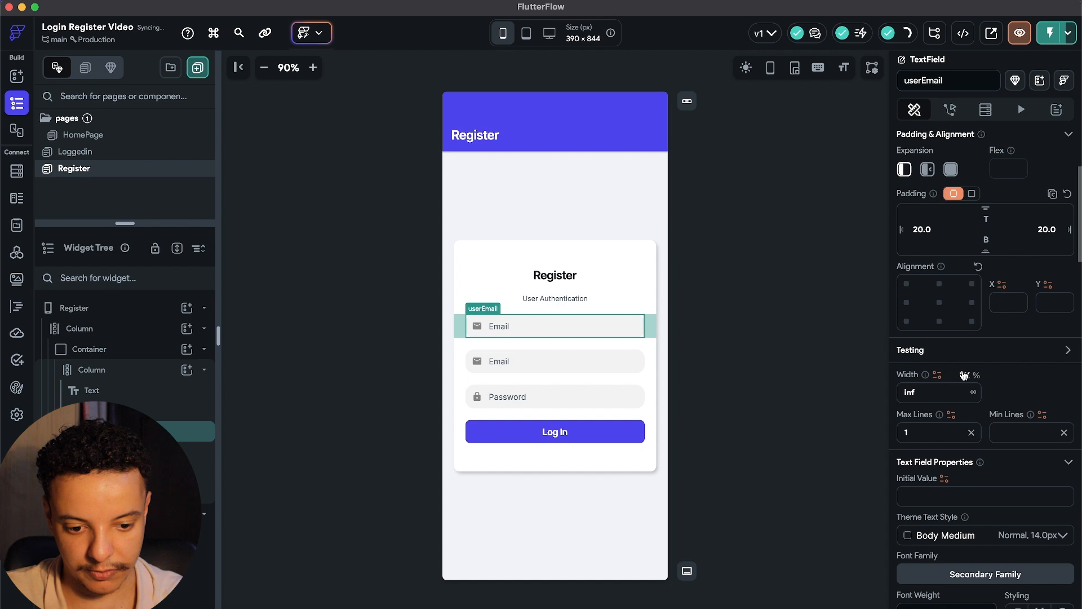
double_click(945, 442)
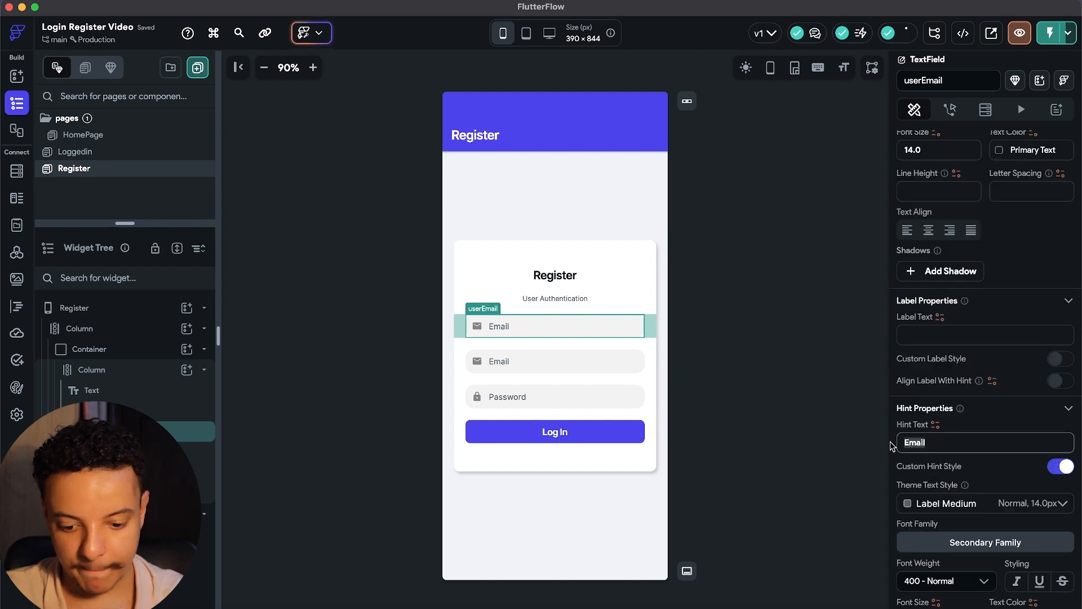
type("Name")
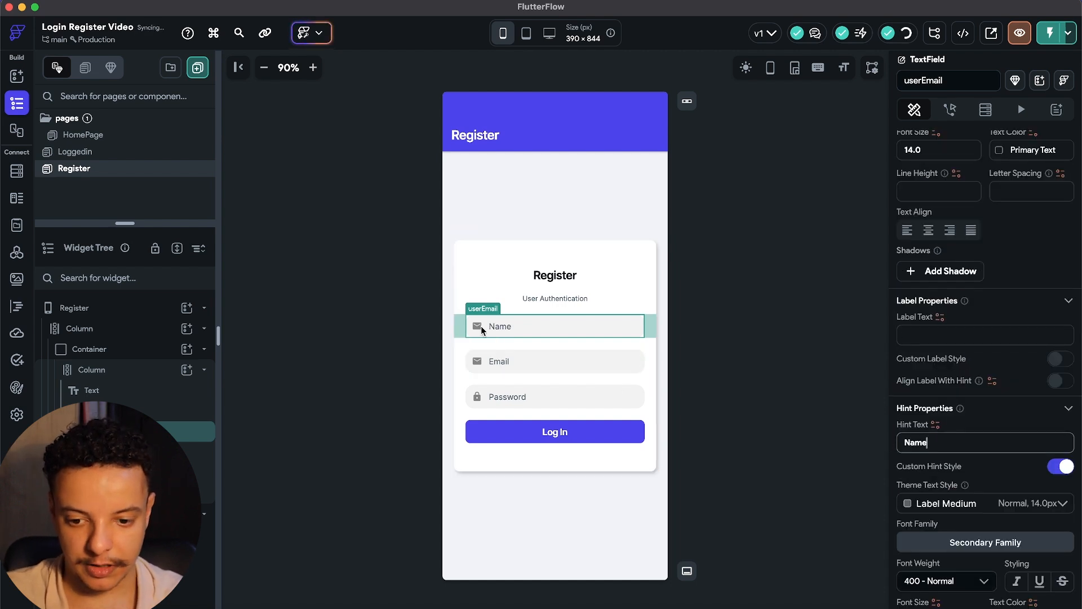
scroll(1044, 431, "up", 2)
scroll(1021, 350, "down", 10)
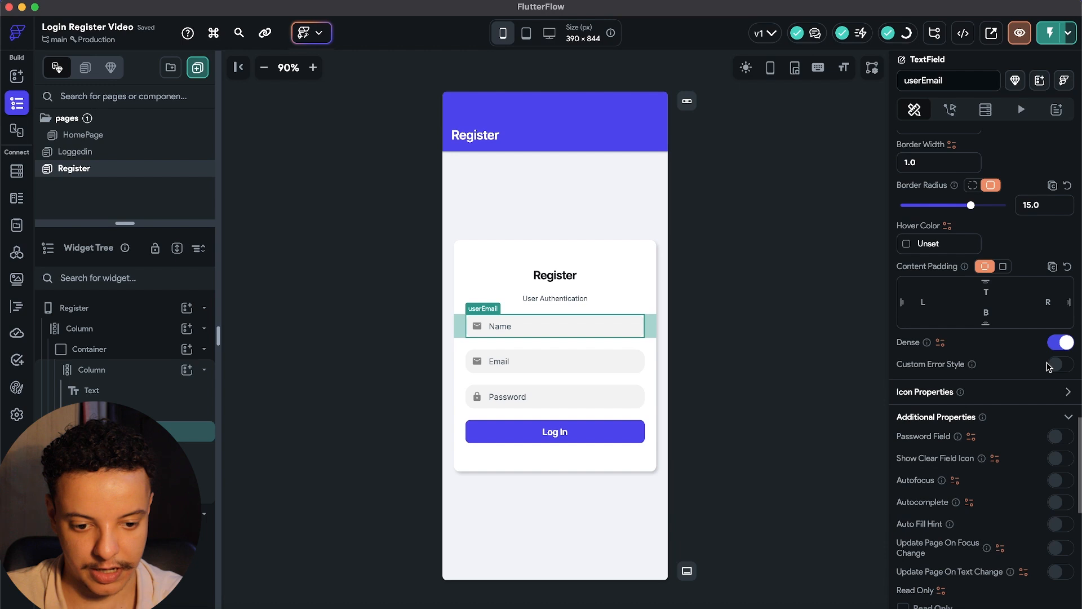
left_click(1067, 393)
left_click(936, 442)
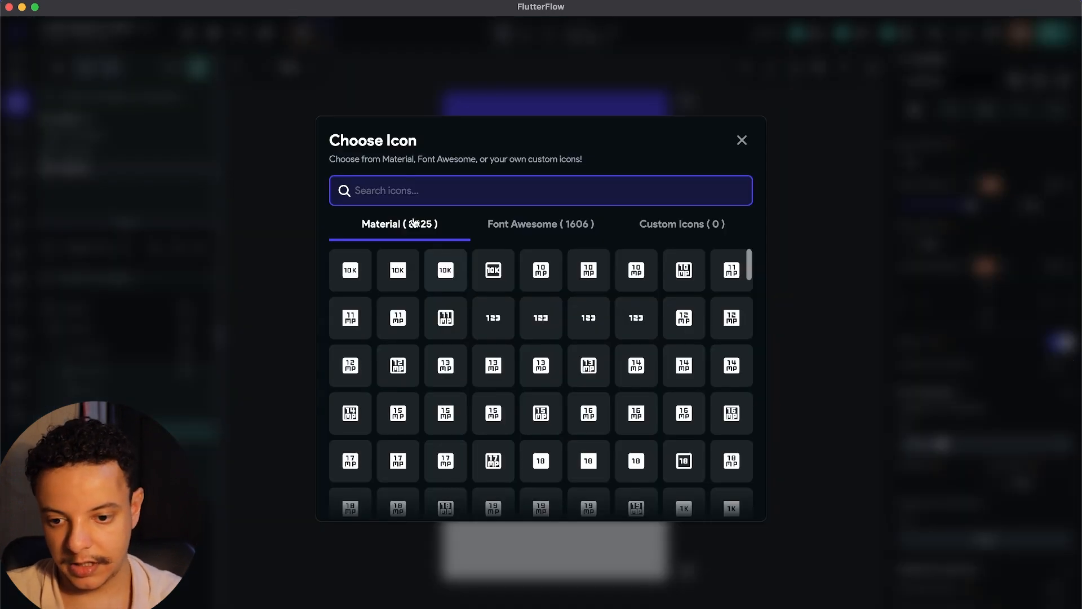
type("person")
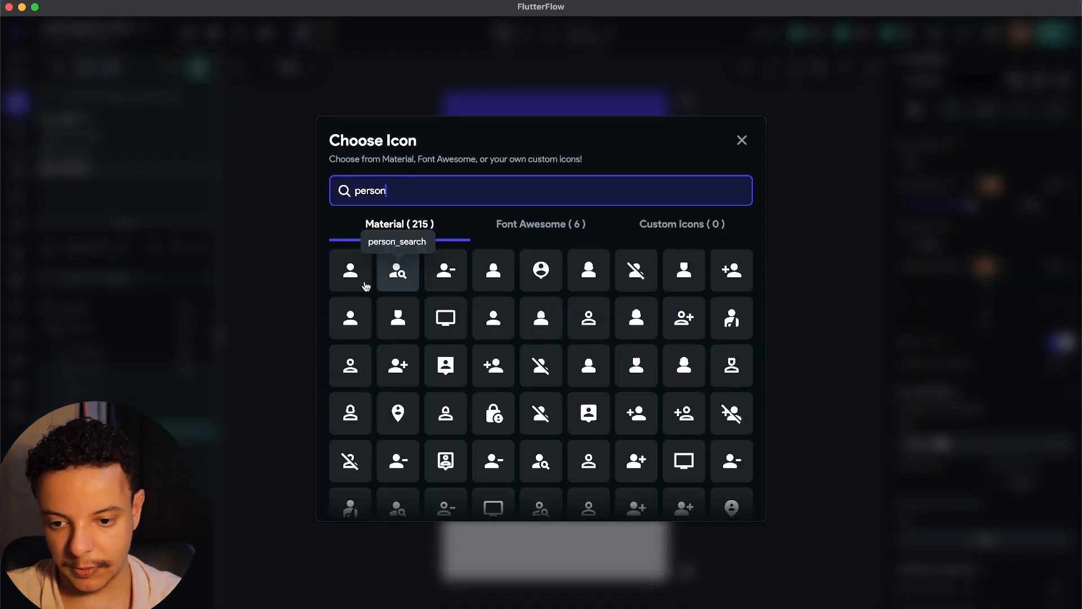
left_click(366, 286)
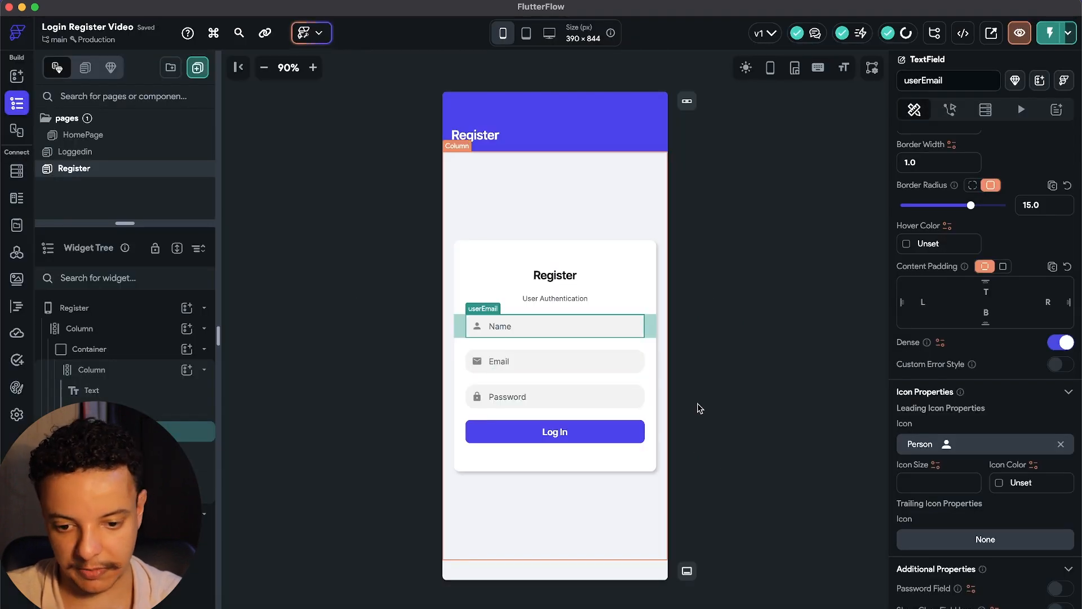
Change the Log In button's text to 'Sign Up'.
left_click(555, 432)
scroll(985, 164, "up", 10)
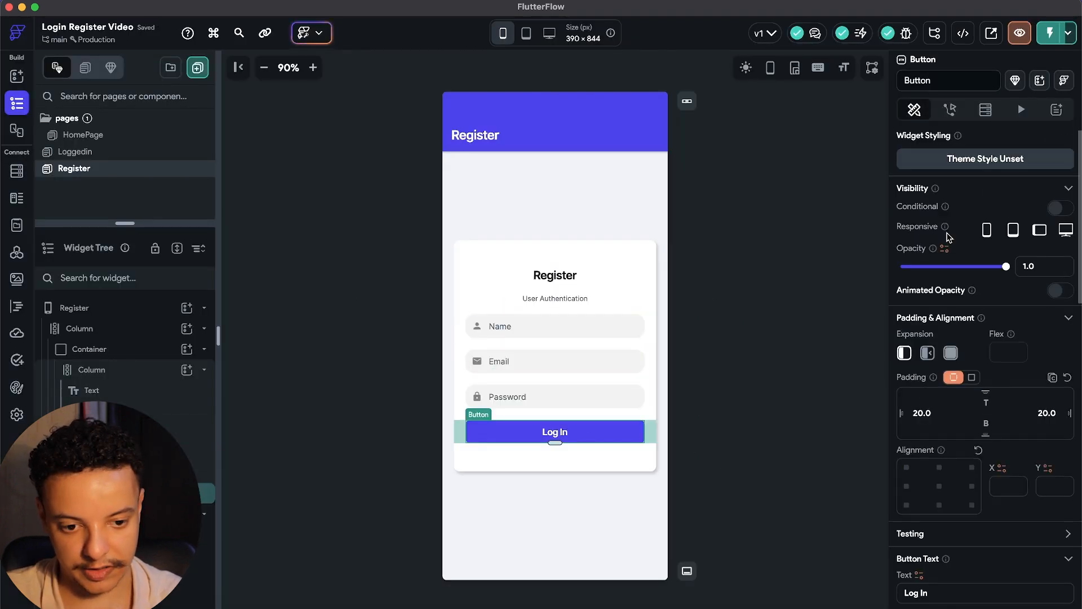
scroll(995, 327, "down", 2)
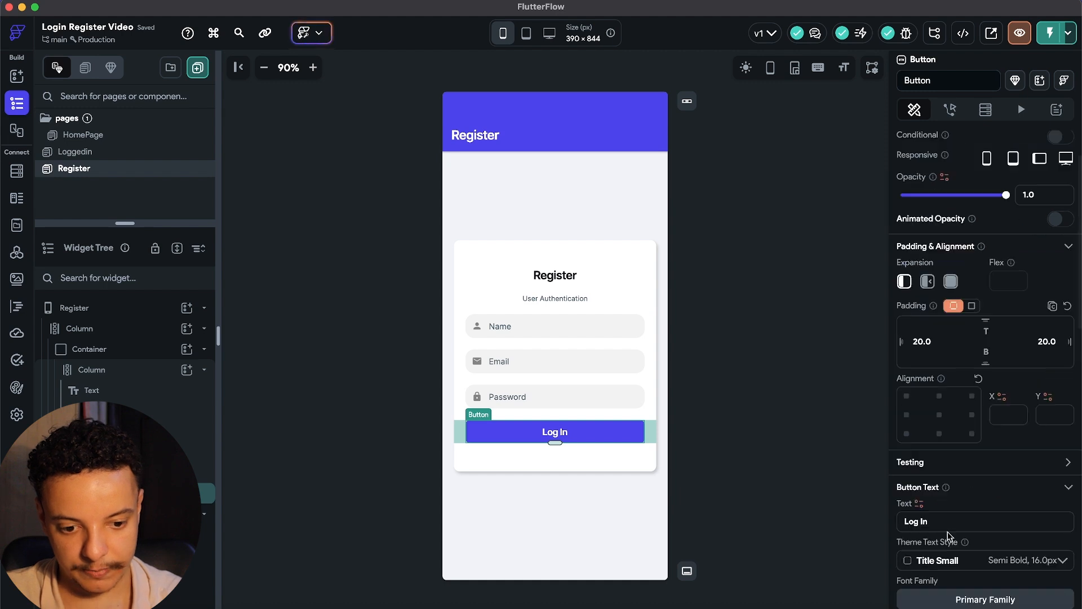
left_click_drag(947, 523, 893, 524)
type("Sign Up")
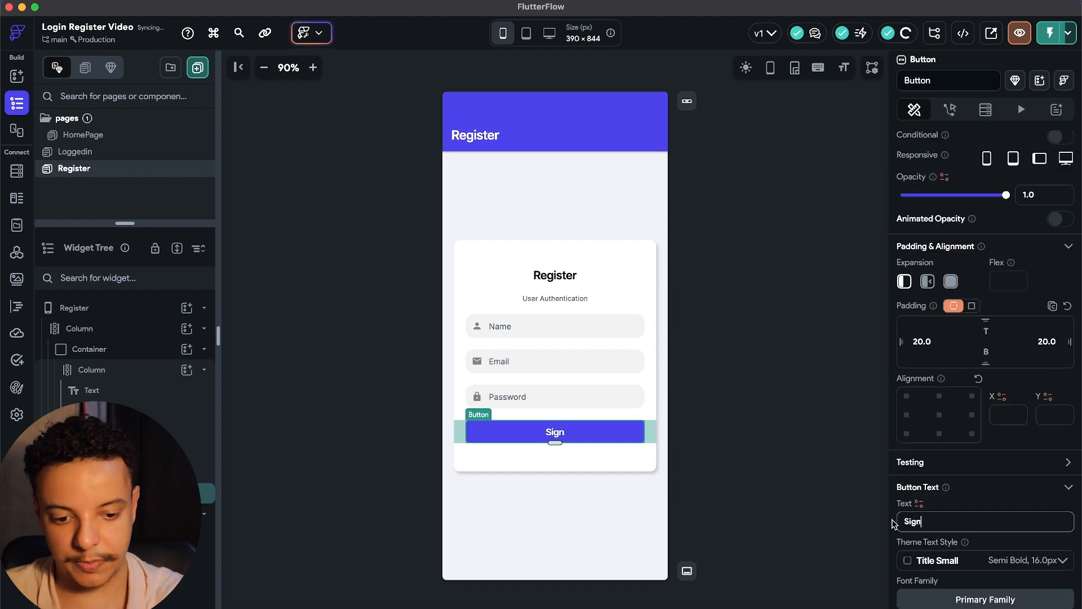
left_click(625, 474)
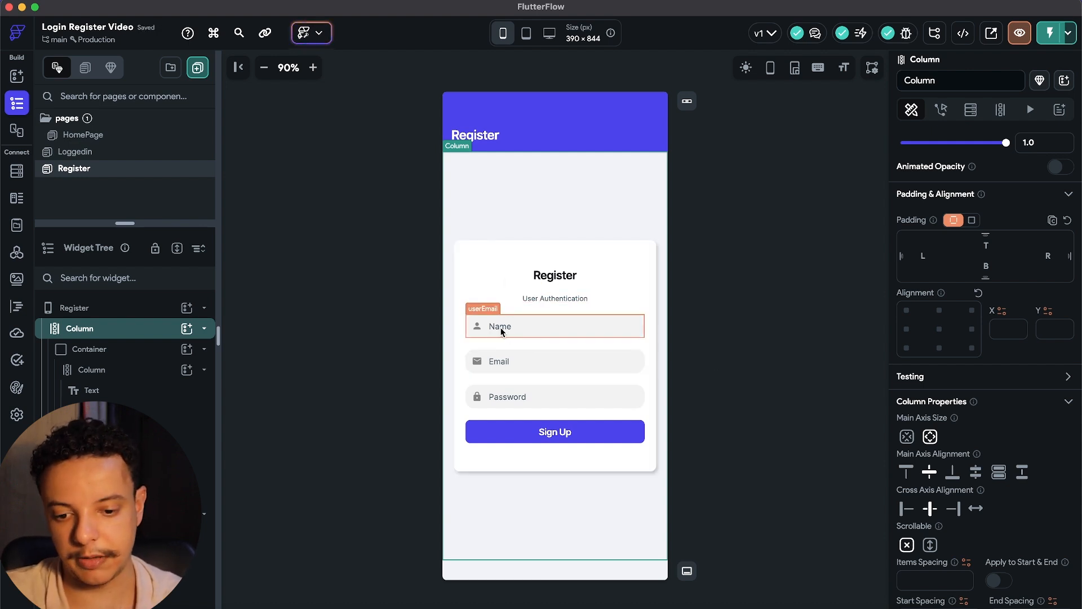
left_click(601, 437)
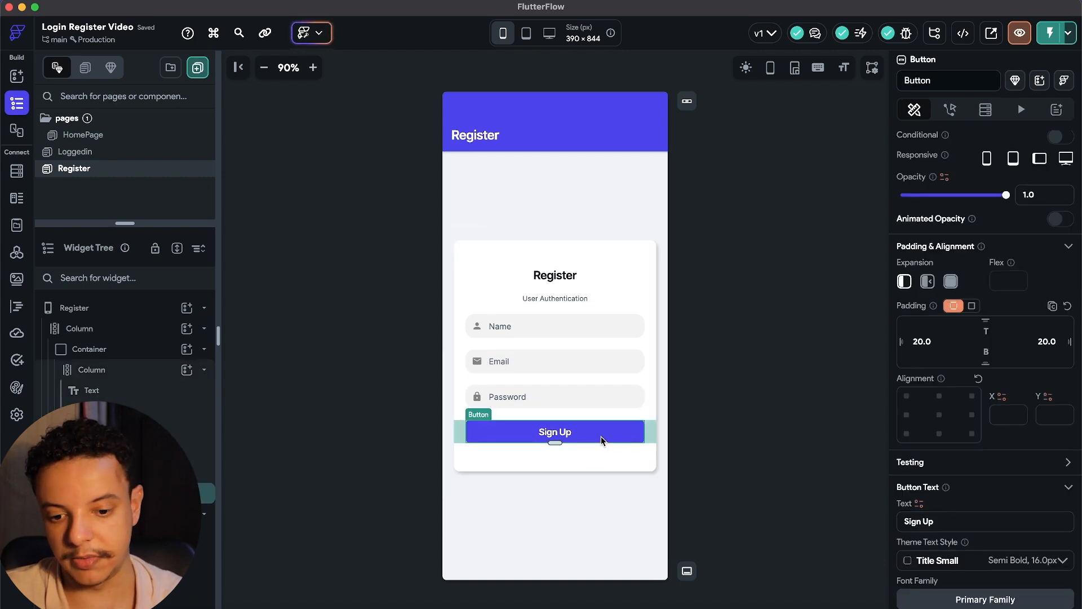
Make the Sign Up button's tap action Firebase Create Account with Email as provider.
left_click(960, 106)
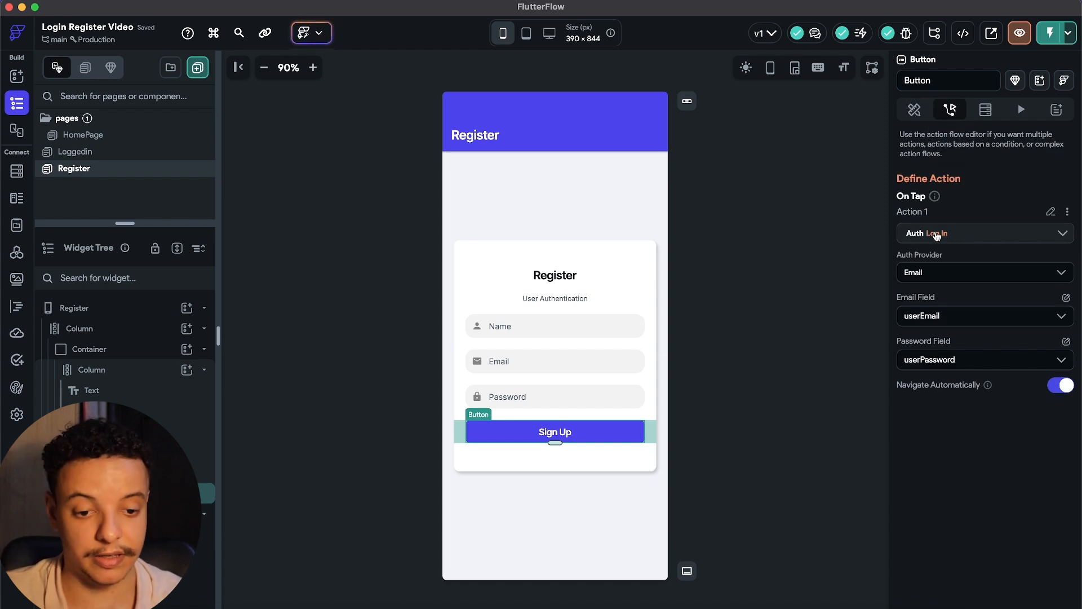
left_click(1056, 236)
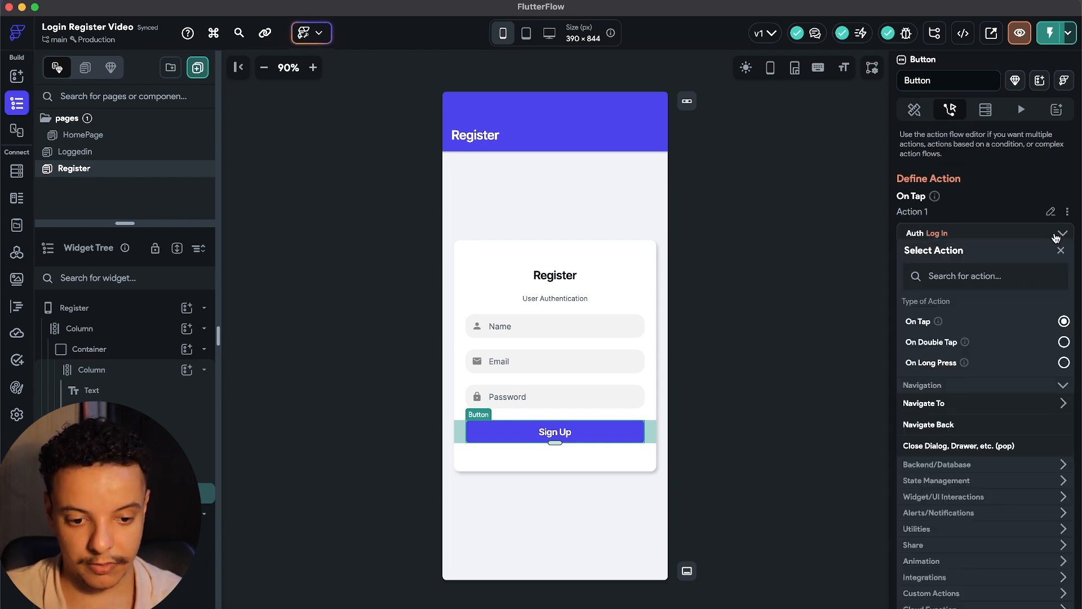
left_click(1062, 464)
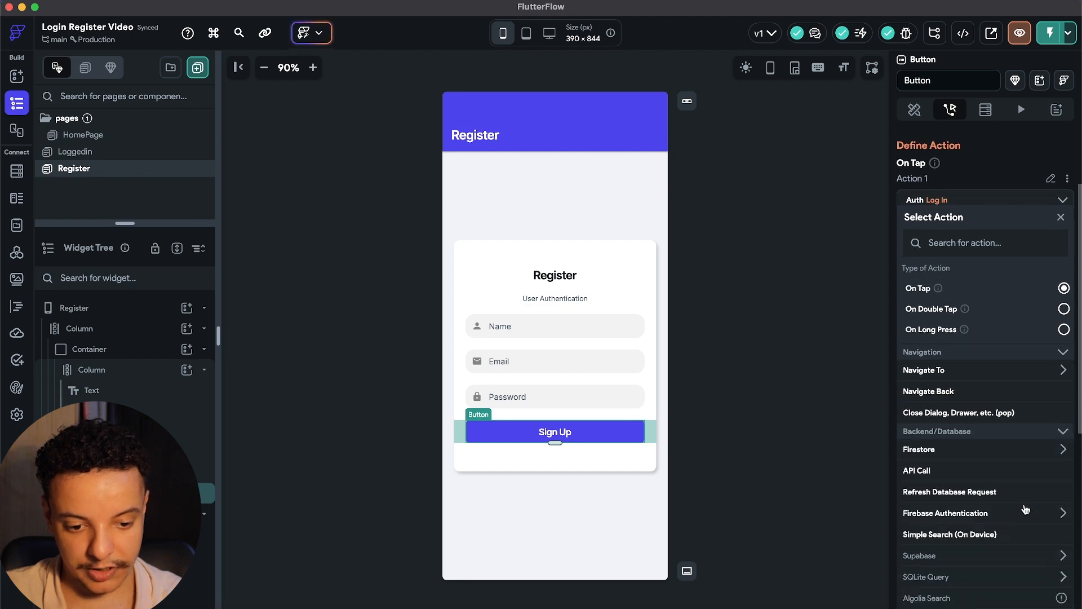
left_click(946, 513)
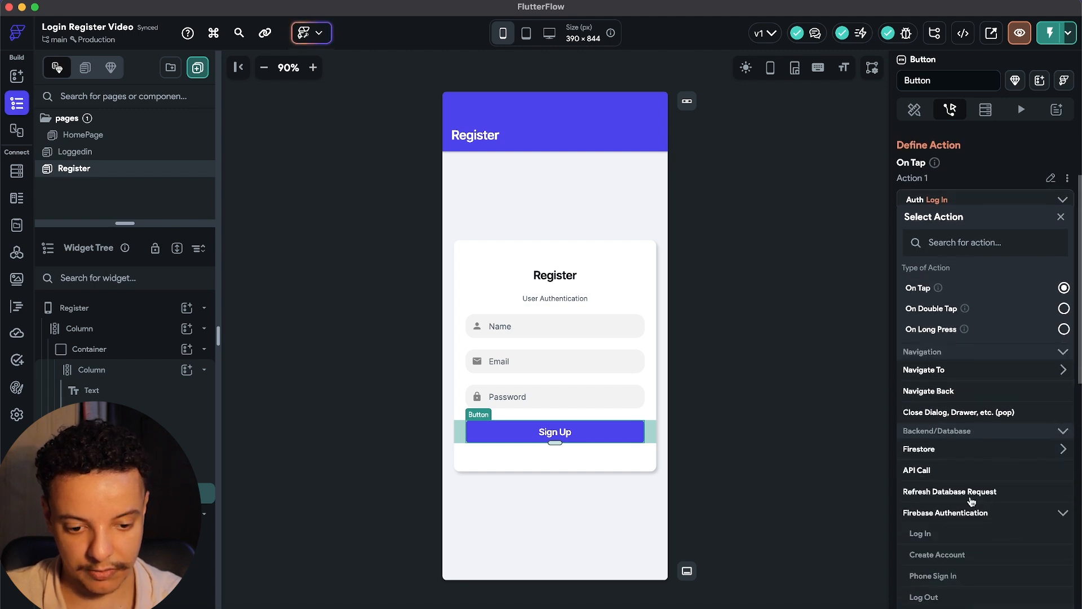
scroll(970, 501, "down", 5)
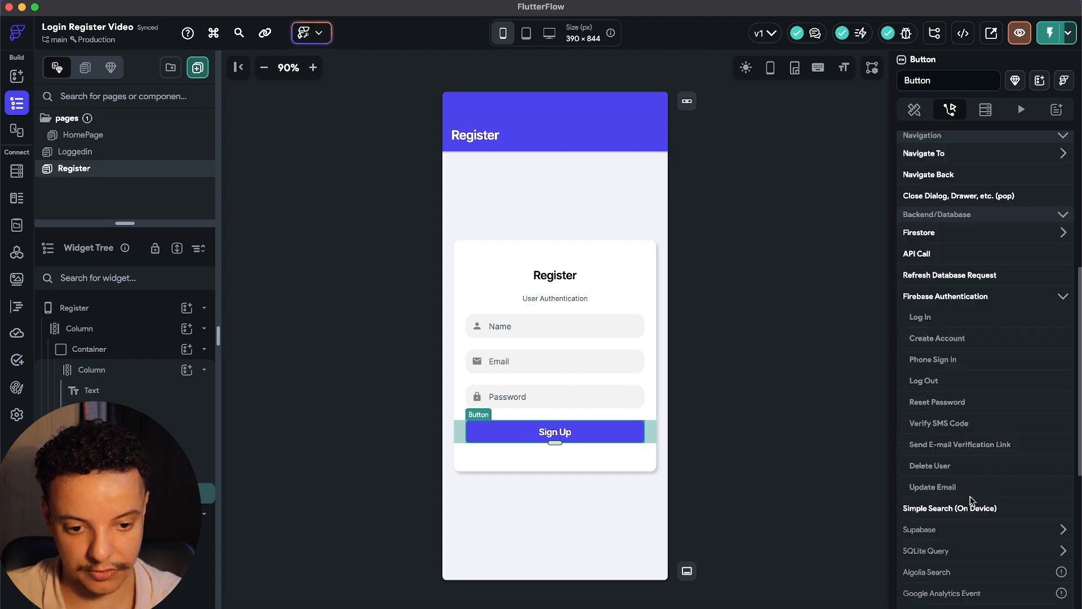
left_click(952, 341)
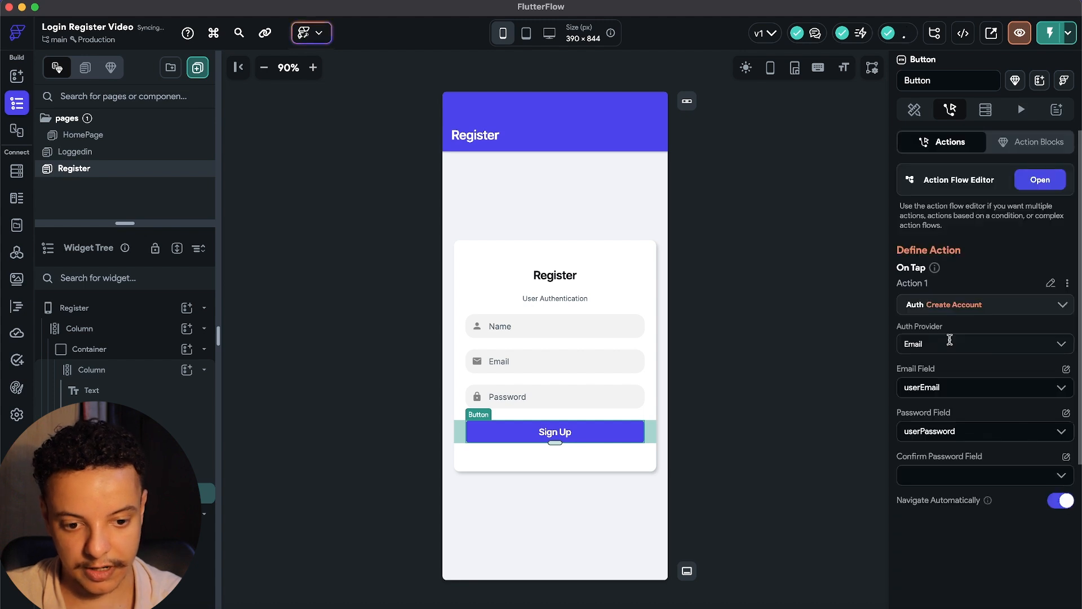
scroll(959, 321, "down", 1)
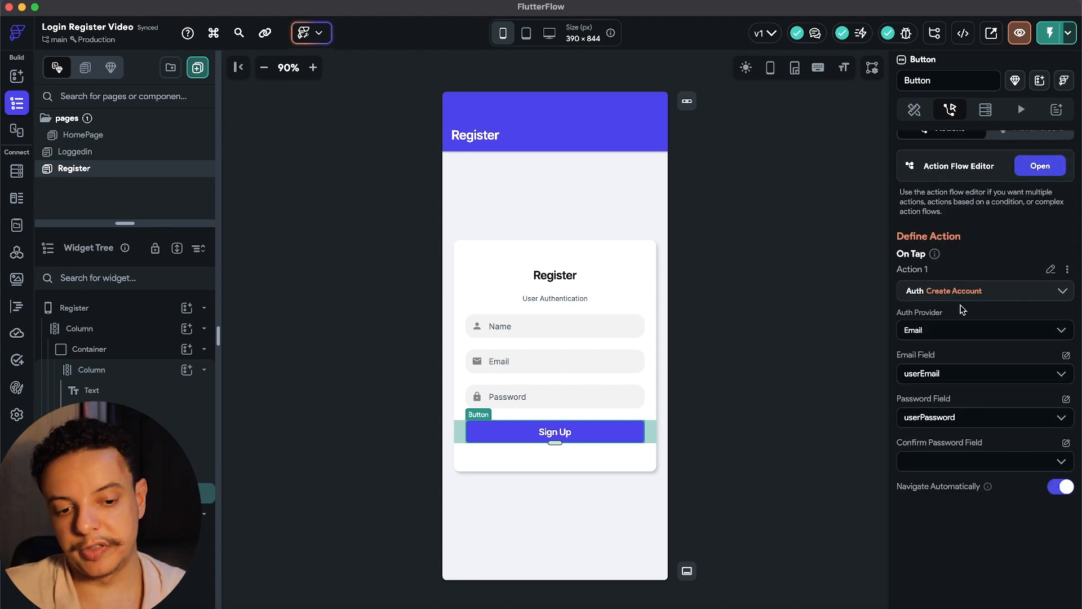
left_click(1039, 325)
left_click(906, 359)
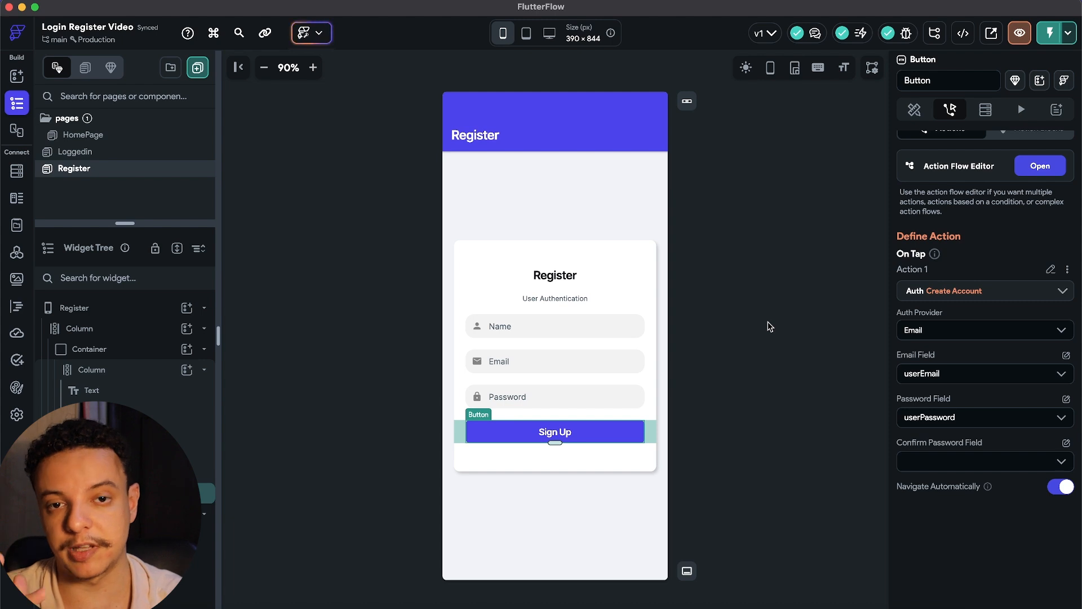
Delete the Name field and set the Create Account Email Field to userEmail.
left_click(517, 327)
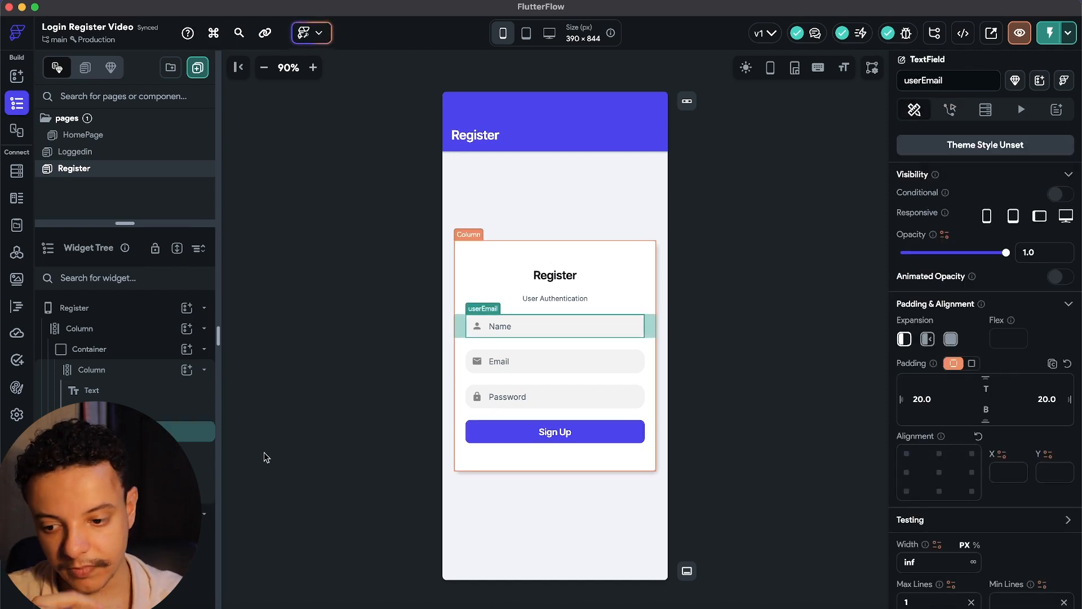
key("Delete")
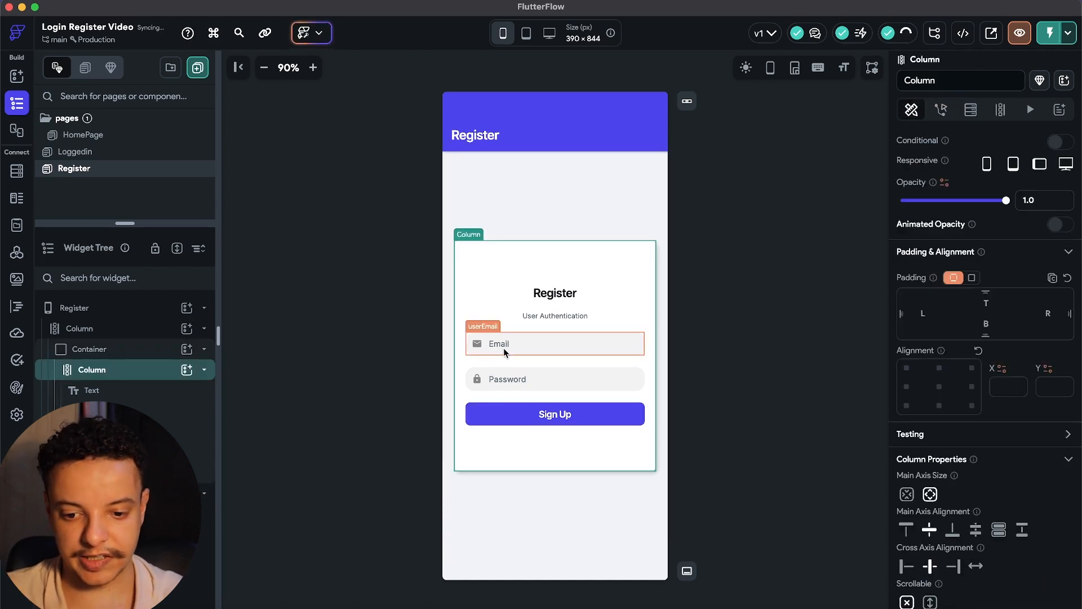
left_click(503, 345)
left_click(508, 414)
left_click(941, 109)
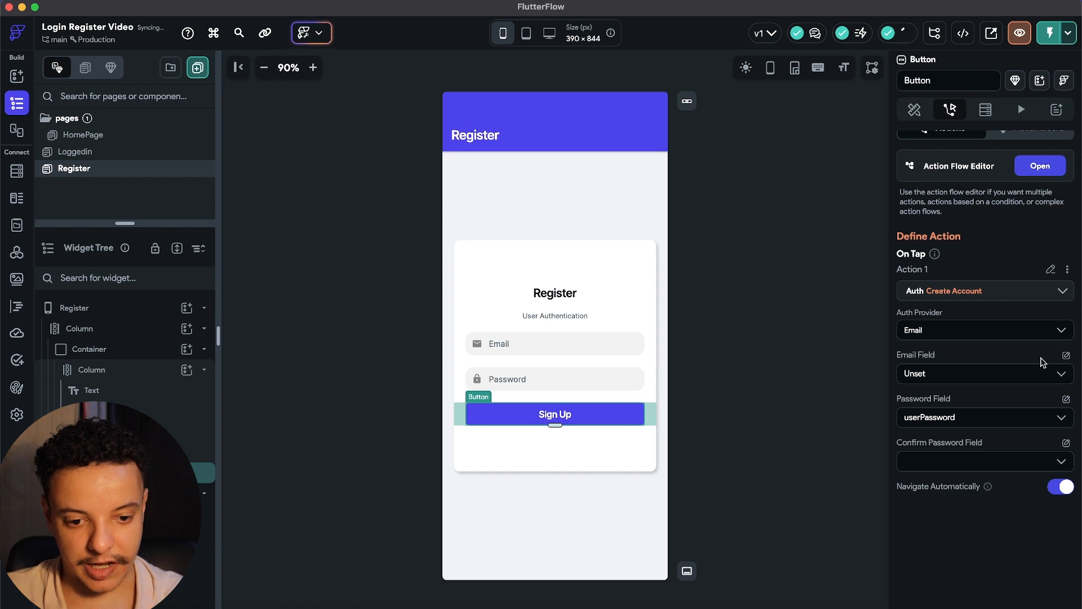
left_click(951, 375)
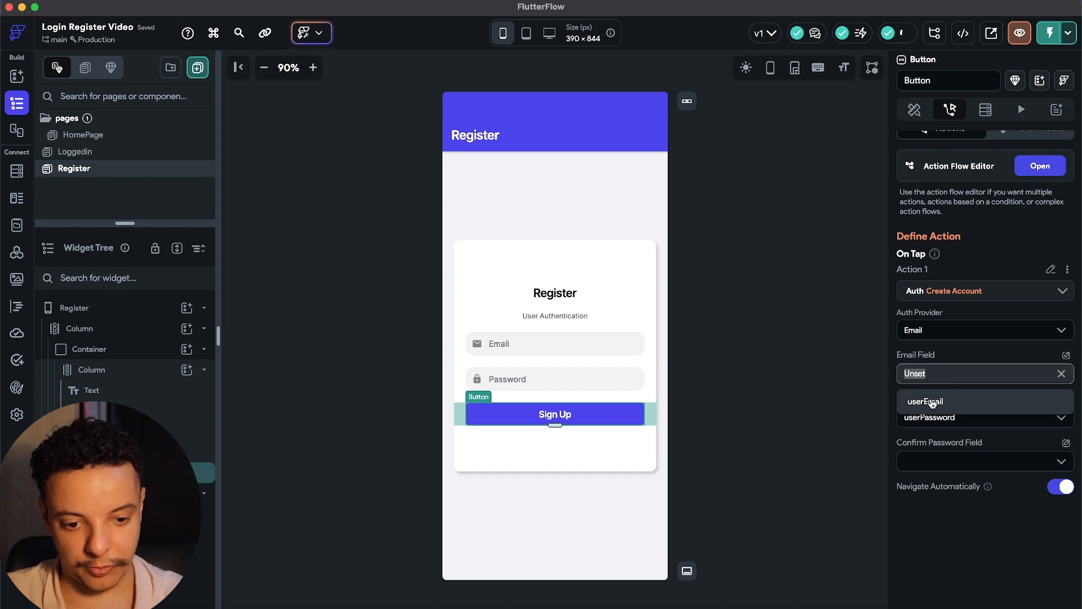
left_click(934, 403)
Rename the Email and Password inputs to registerEmail and registerPassword.
left_click(538, 353)
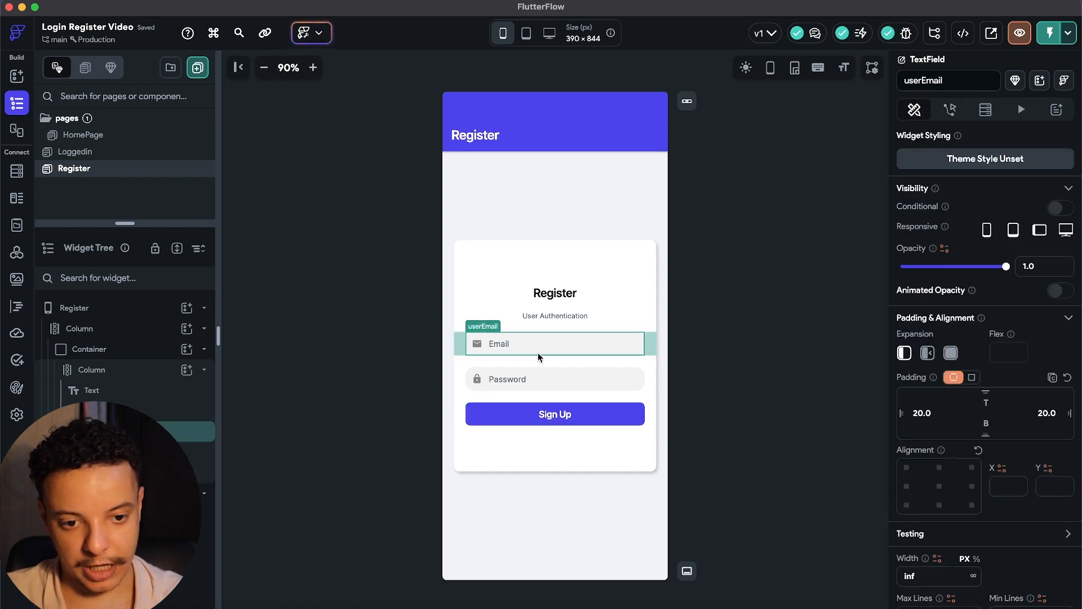
left_click(921, 83)
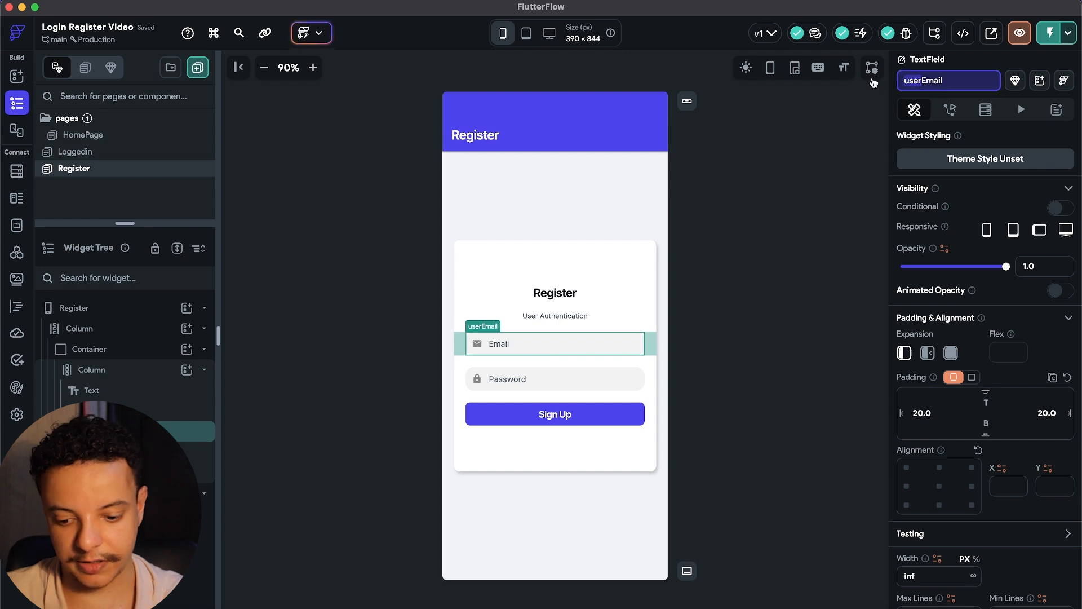
key("BackSpace")
key("BackSpace")
key("BackSpace")
key("BackSpace")
type("register")
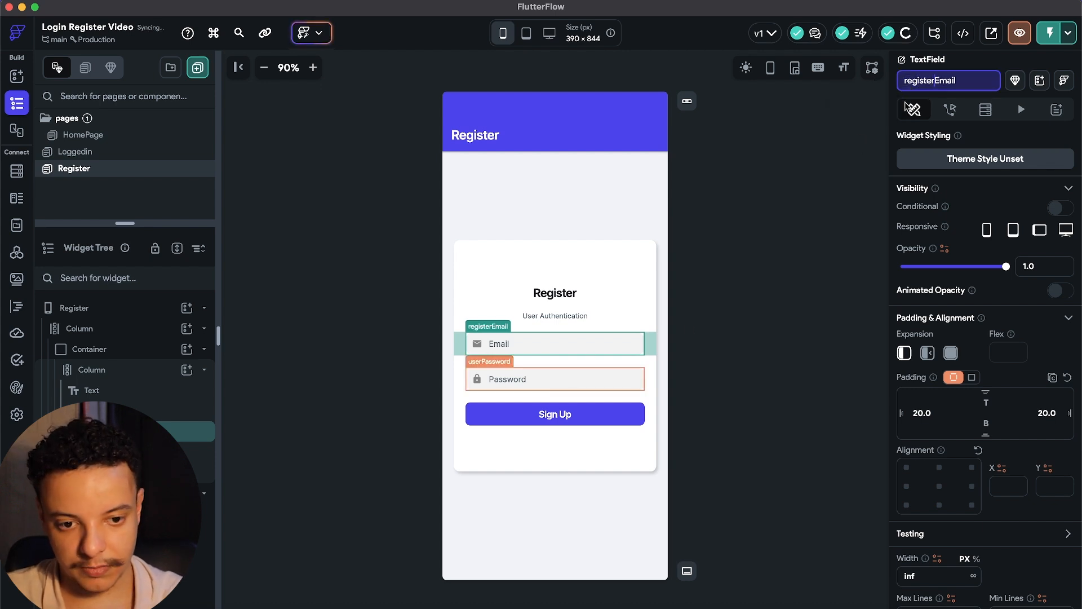
left_click(587, 379)
left_click_drag(922, 80, 899, 78)
type("regitPassword")
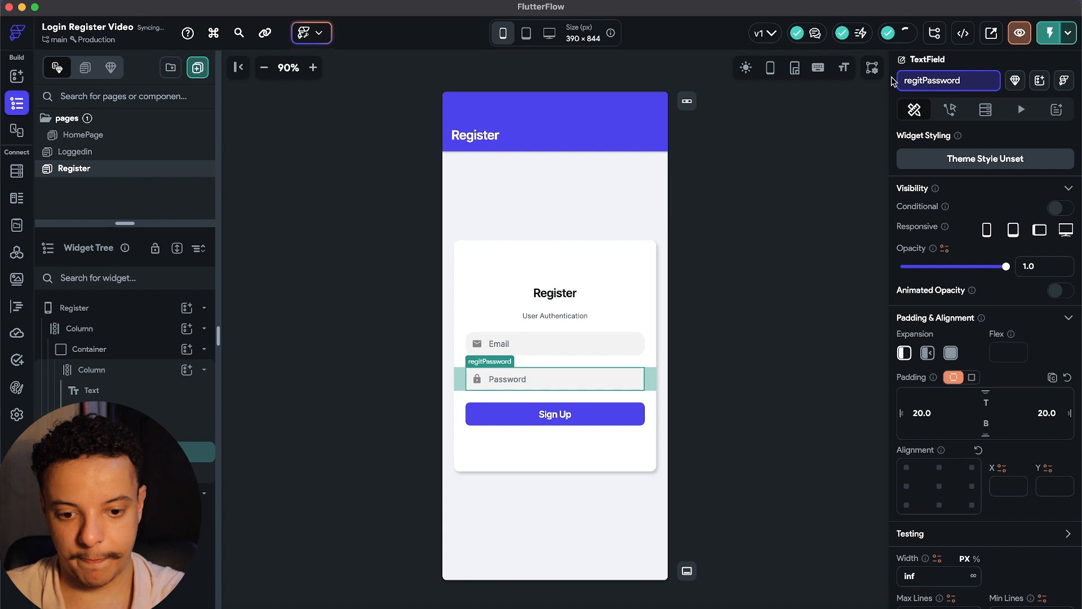
key("BackSpace")
type("ster")
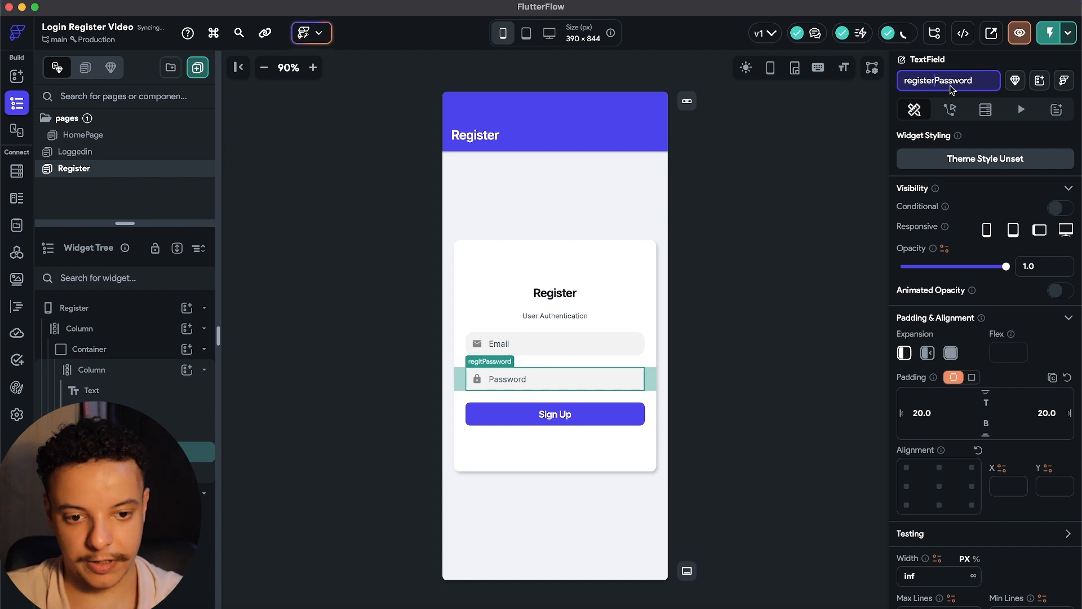
Point Create Account's Email to registerEmail and Confirm Password to registerPassword.
left_click(558, 348)
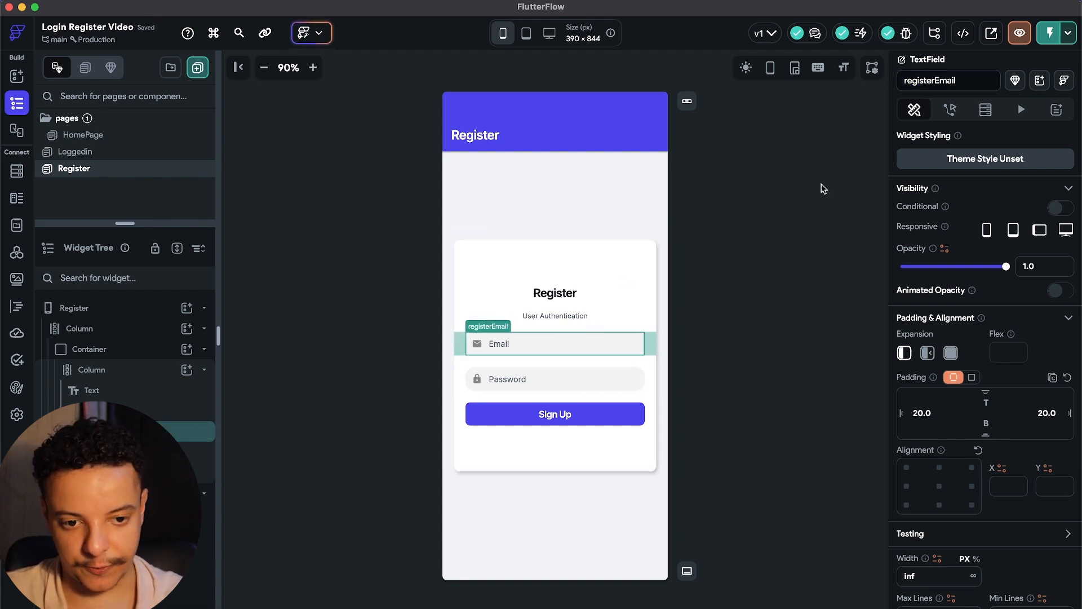
left_click(950, 112)
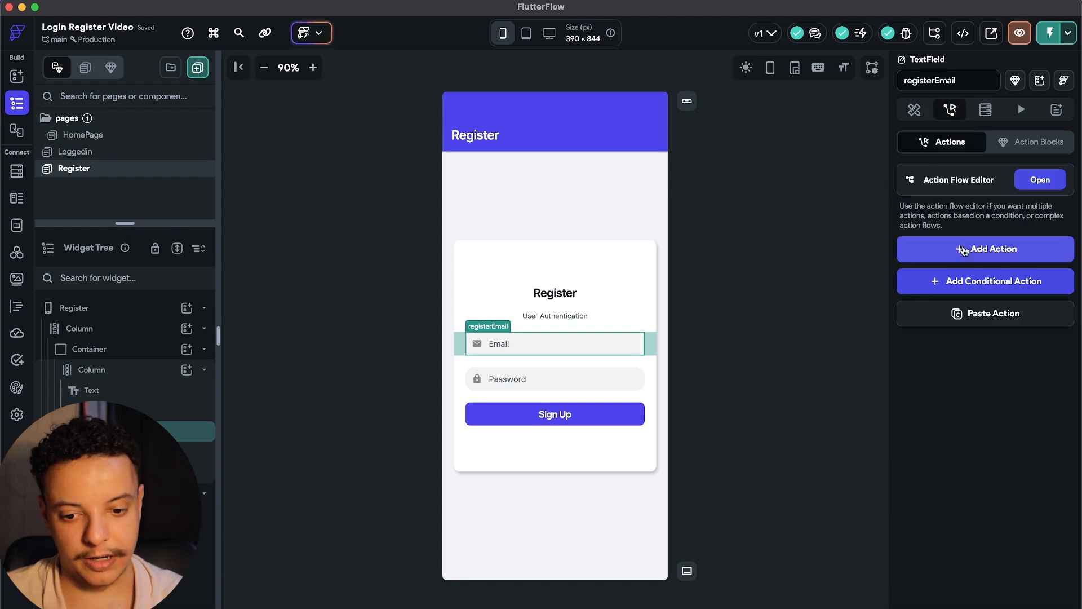
left_click(607, 416)
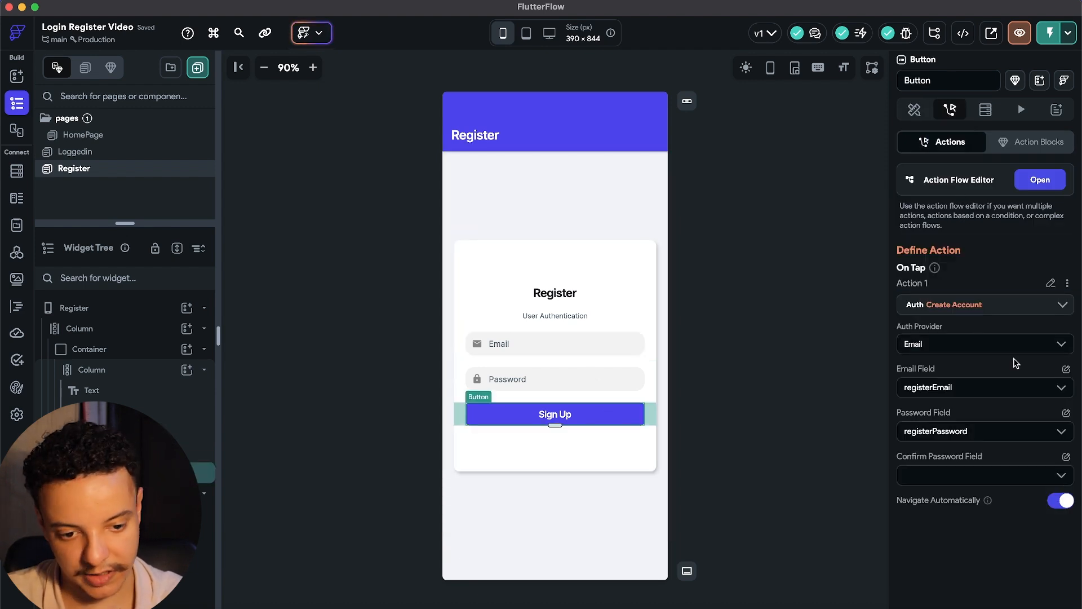
left_click(968, 387)
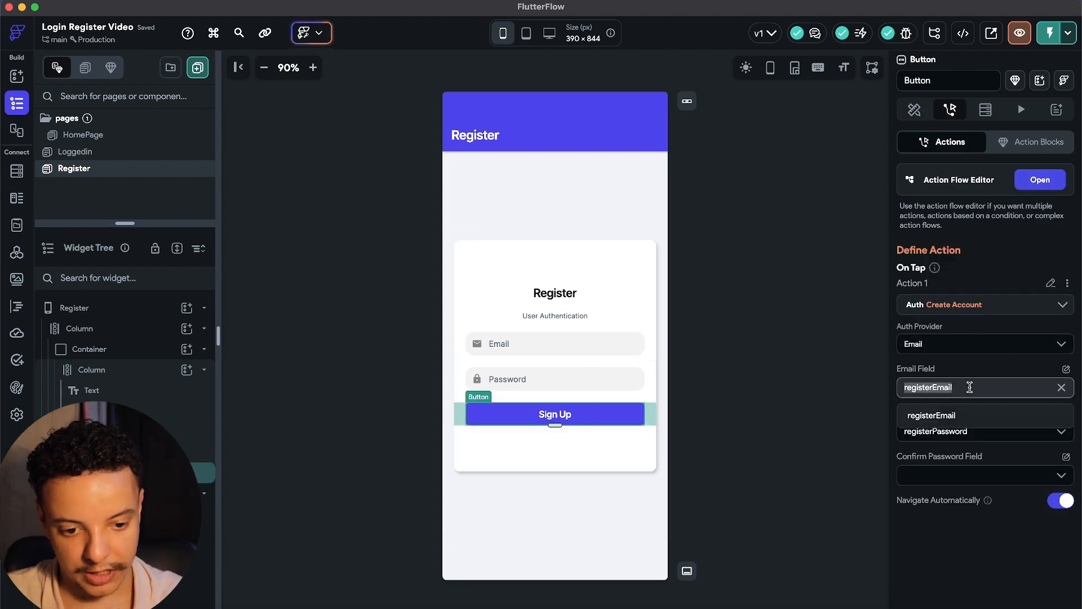
left_click(967, 415)
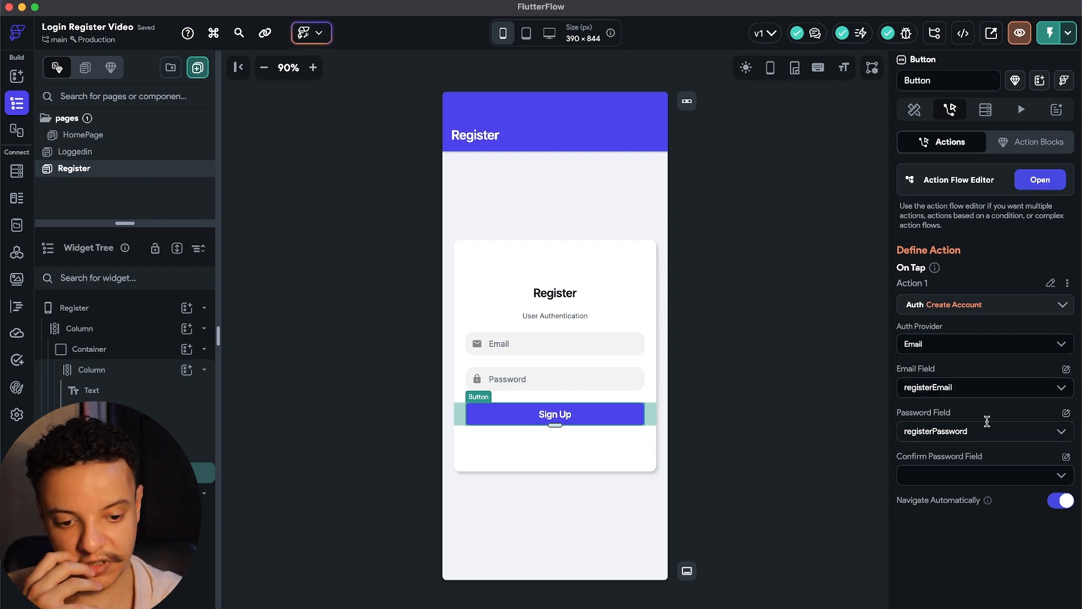
left_click(1058, 478)
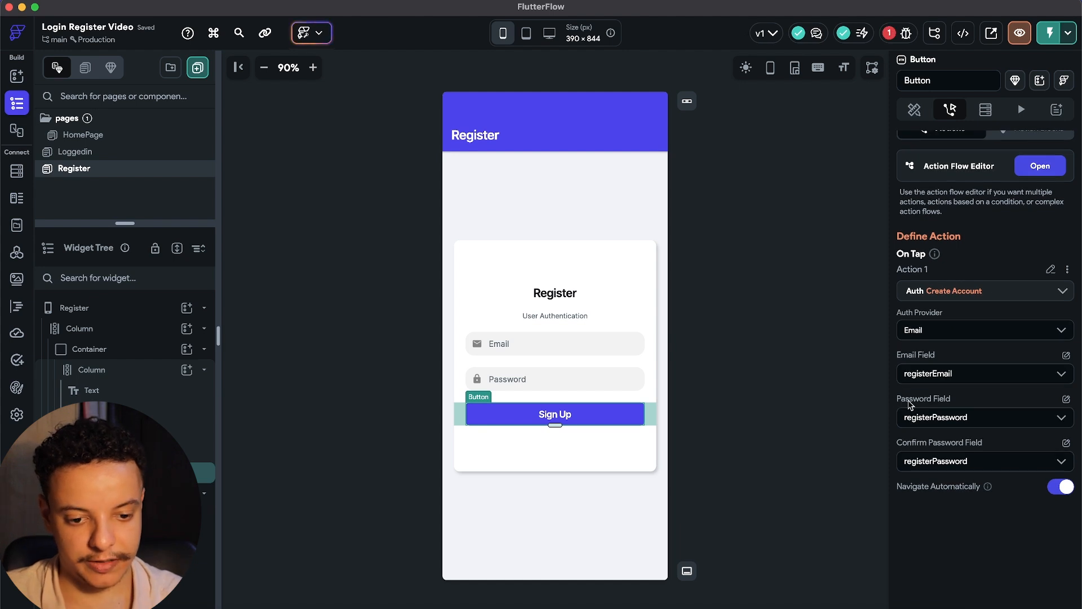
Duplicate the Password input into a new field with a Confirm hint text.
left_click(570, 380)
key("super+d")
left_click(493, 402)
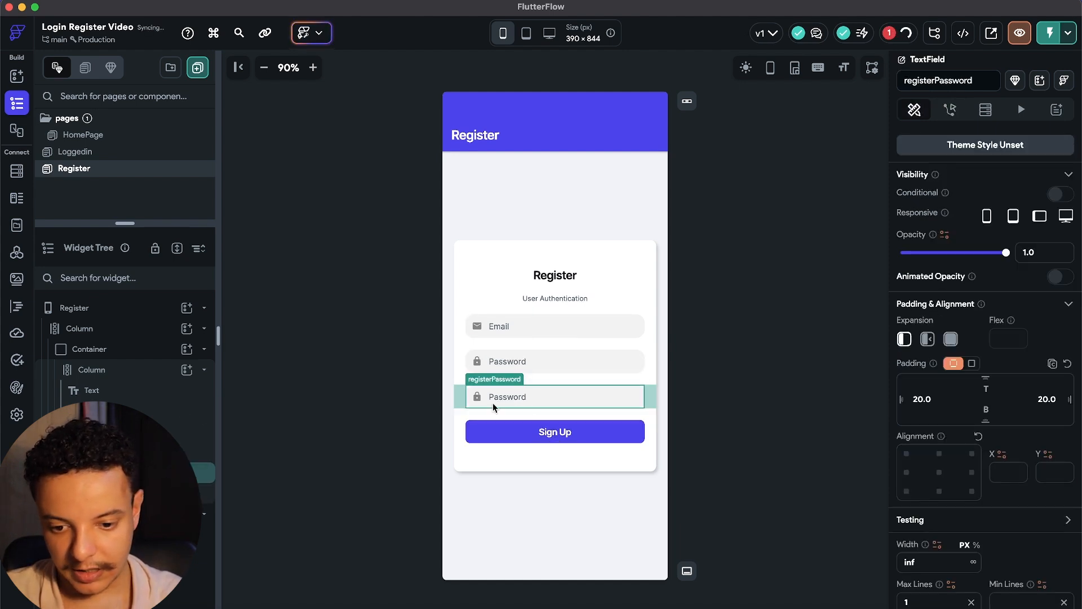
scroll(990, 406, "down", 15)
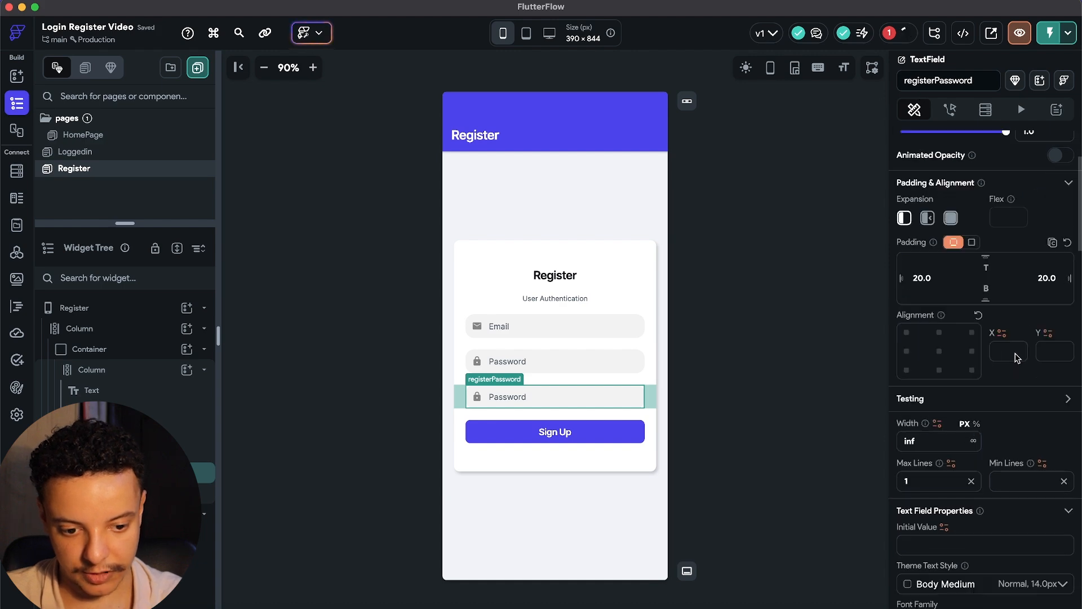
scroll(973, 448, "up", 10)
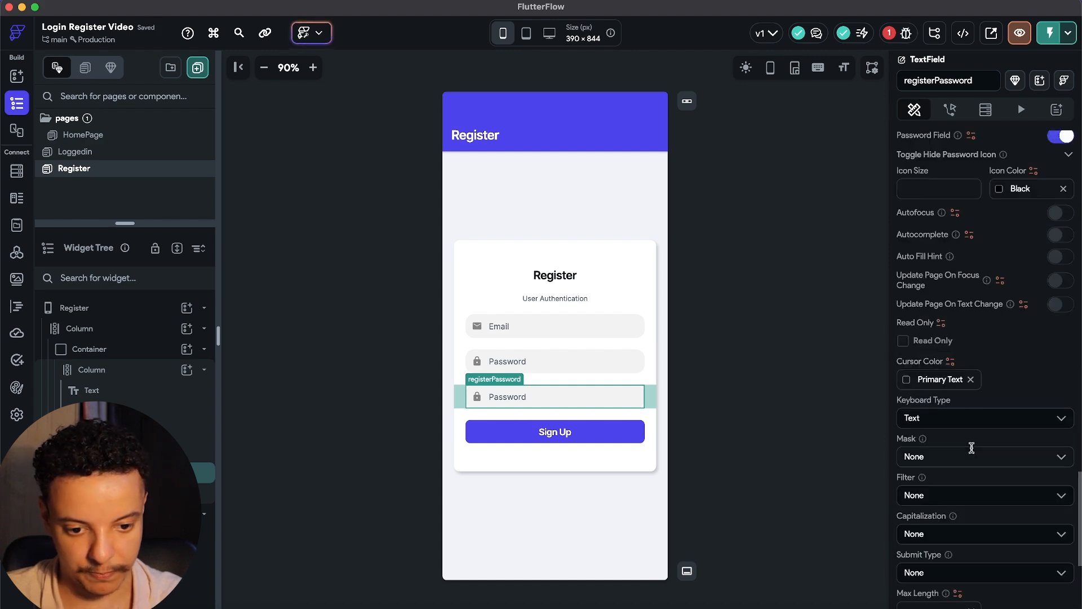
scroll(972, 448, "down", 6)
scroll(959, 434, "up", 1)
scroll(946, 431, "up", 3)
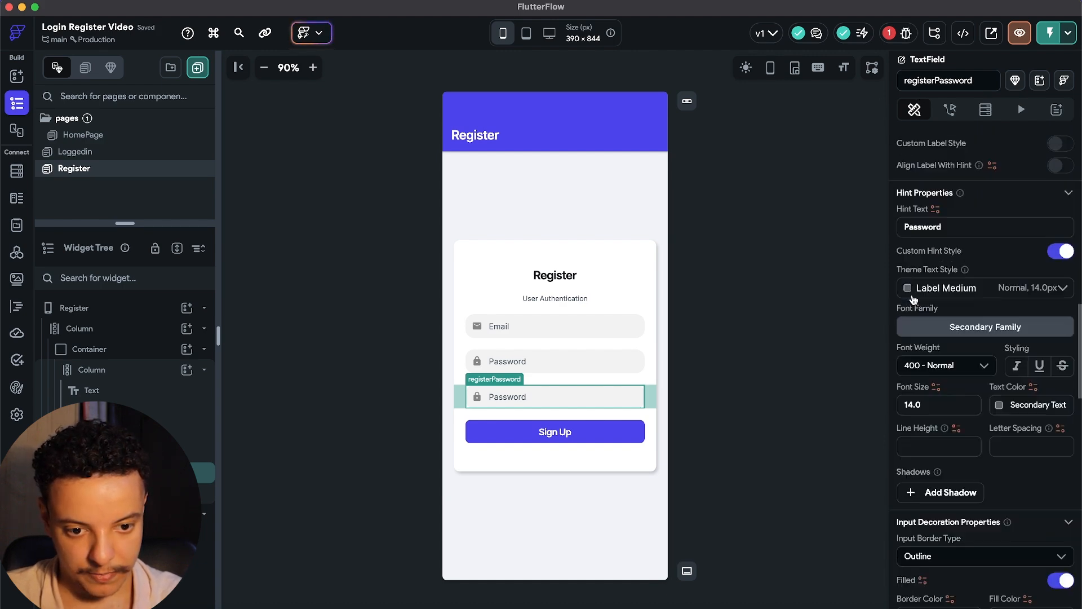
left_click(935, 226)
type("c")
key("BackSpace")
type("COnfirm")
key("BackSpace")
key("BackSpace")
key("BackSpace")
key("BackSpace")
key("BackSpace")
key("BackSpace")
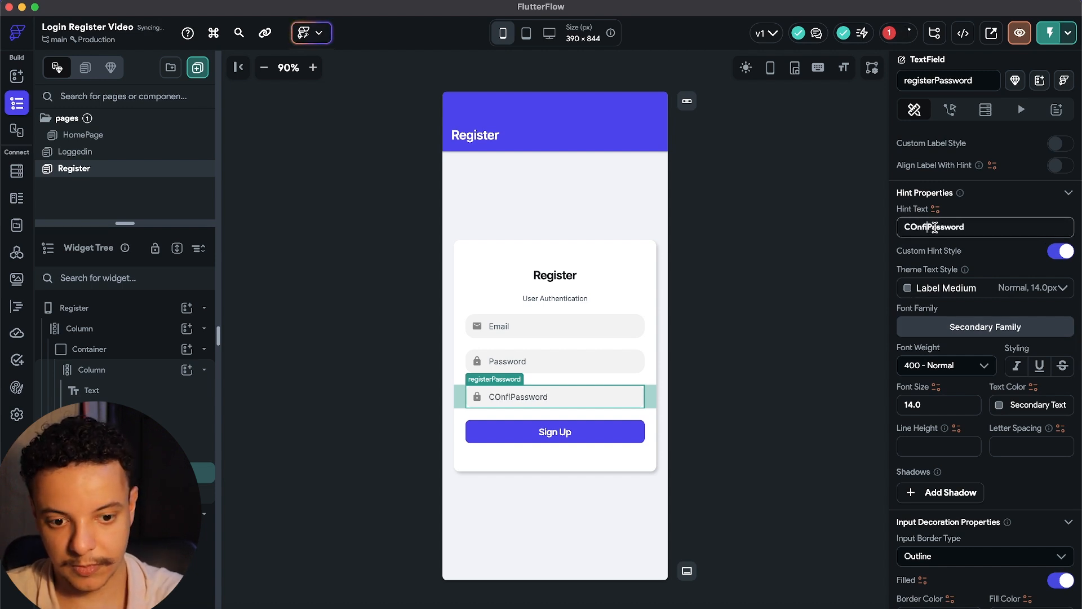
type("onfirm")
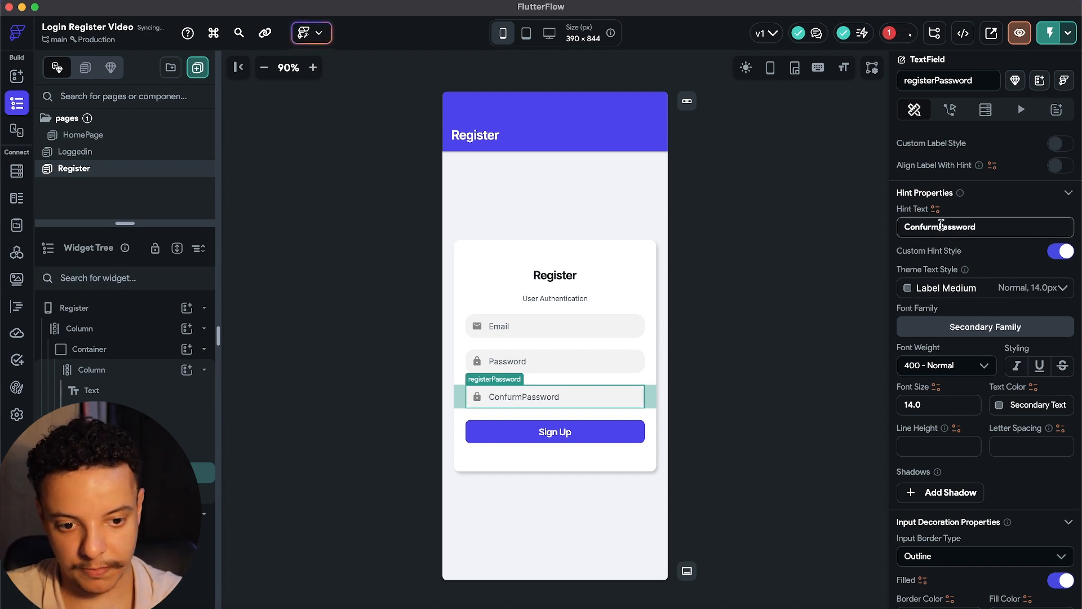
key("BackSpace")
key("BackSpace")
key("BackSpace")
type("u")
key("BackSpace")
type("irm")
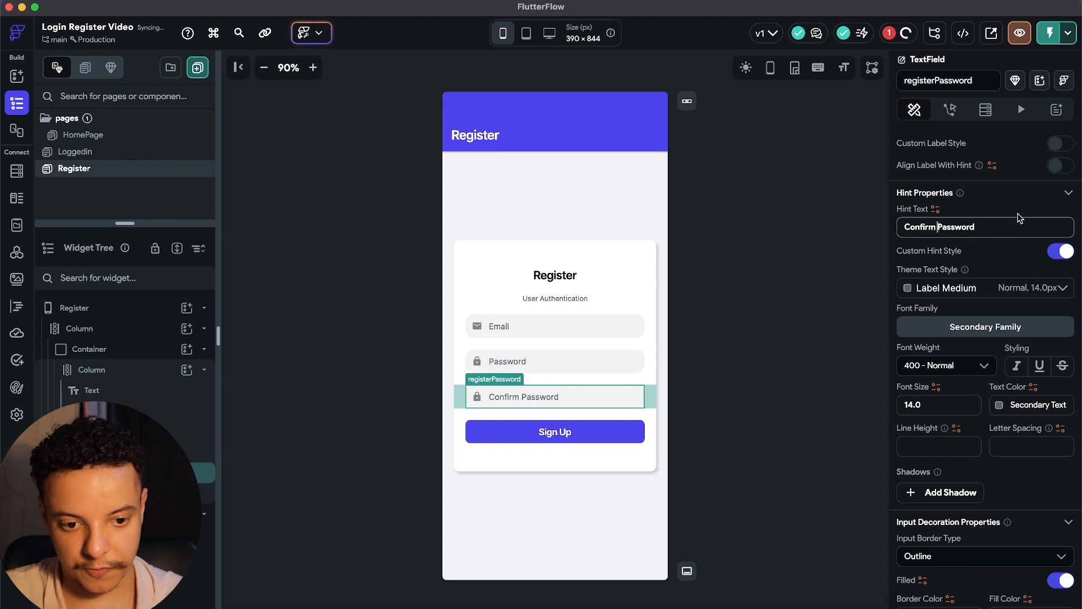
Name the new input confirmregisterPassword and use it for Sign Up's Confirm Password, then open Loggedin.
left_click(950, 109)
left_click(587, 439)
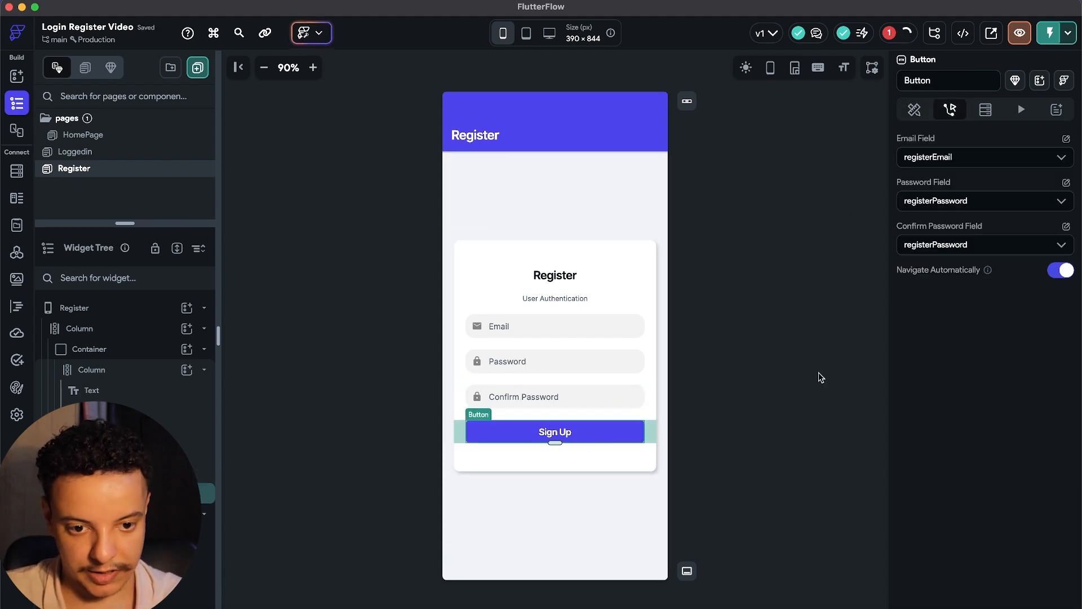
left_click(1030, 244)
left_click(960, 274)
left_click(615, 397)
left_click(906, 80)
type("confirmdregisterPassw")
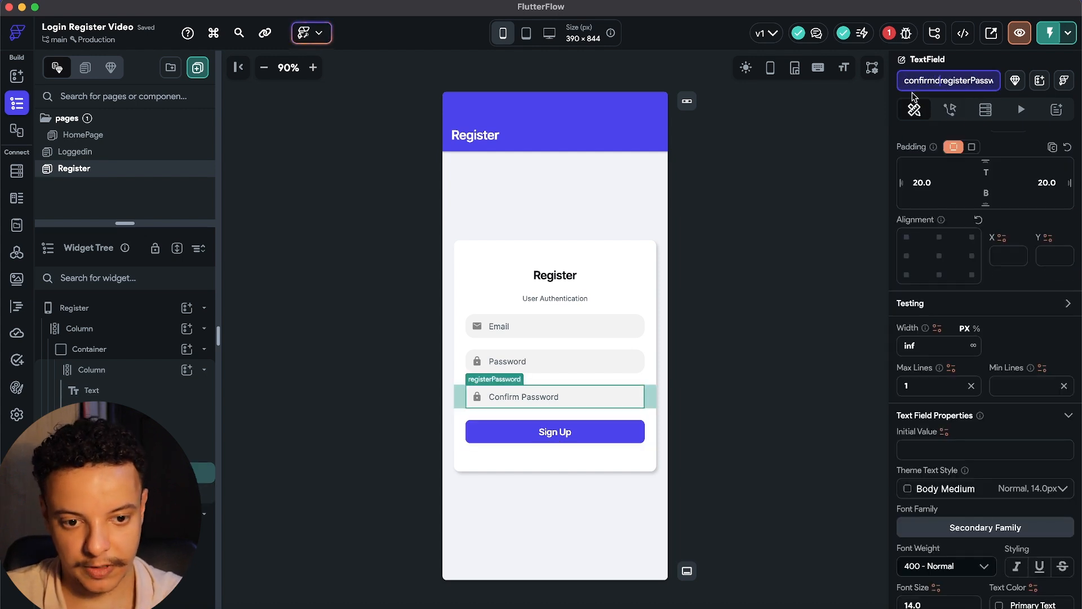
key("Return")
key("BackSpace")
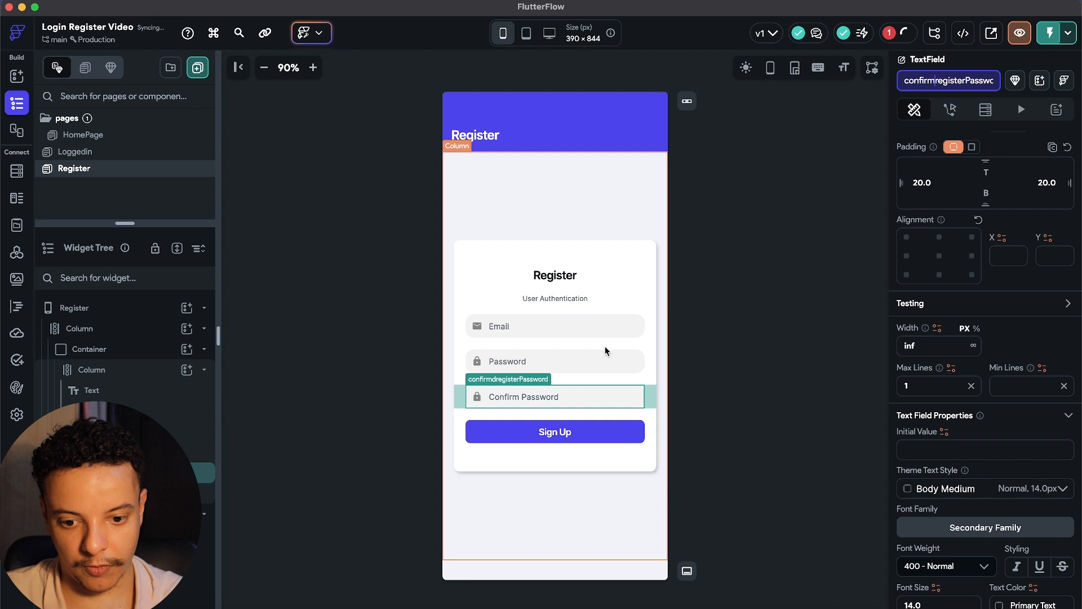
left_click(562, 428)
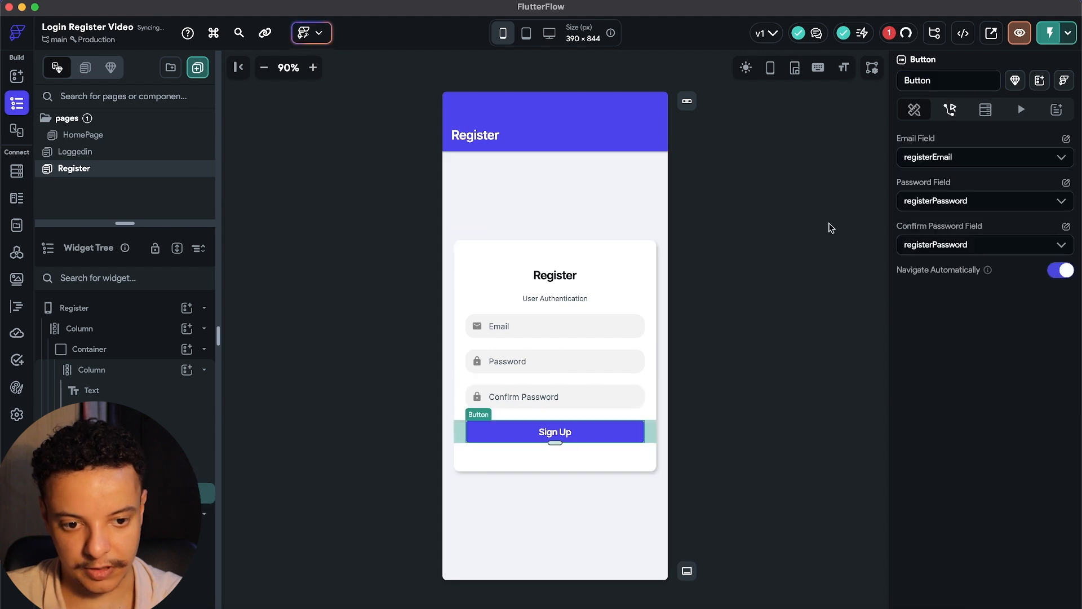
left_click(1033, 248)
left_click(958, 294)
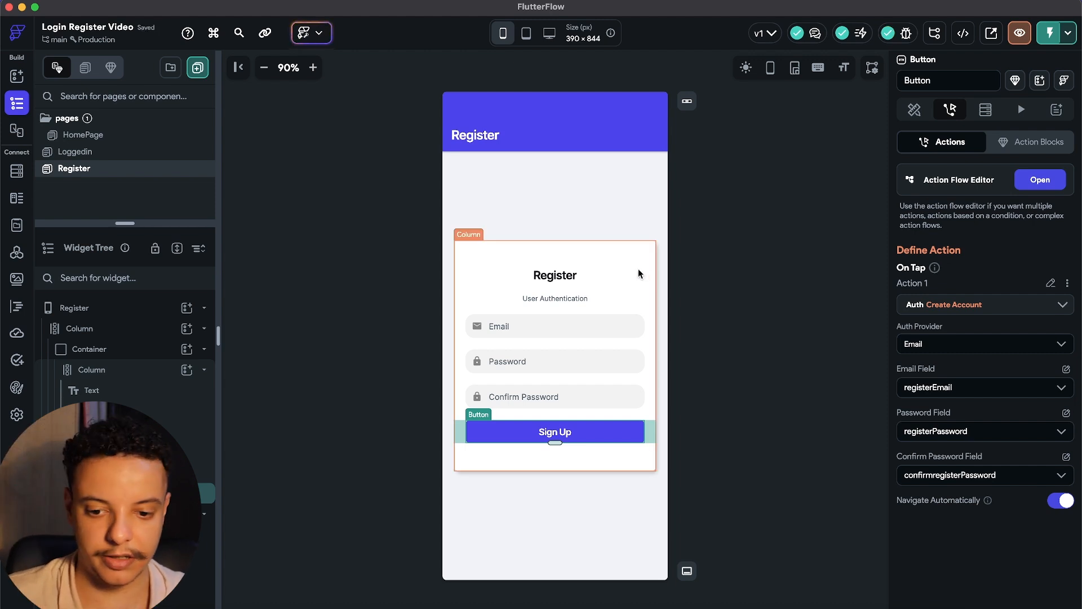
left_click(78, 154)
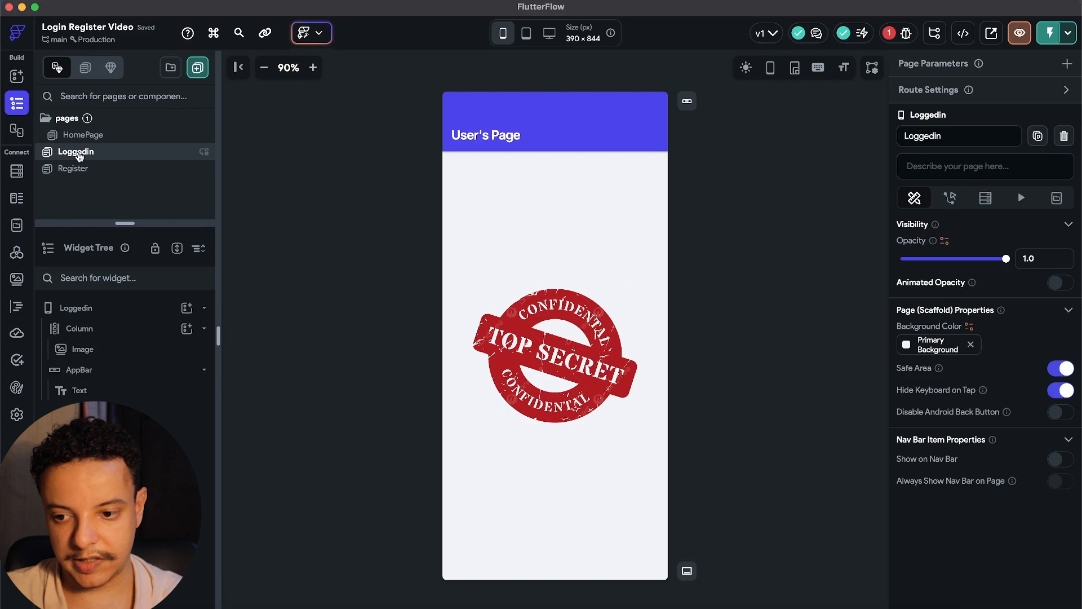
Duplicate HomePage's Log In button and delete the copy's tap action.
left_click(79, 135)
left_click(580, 417)
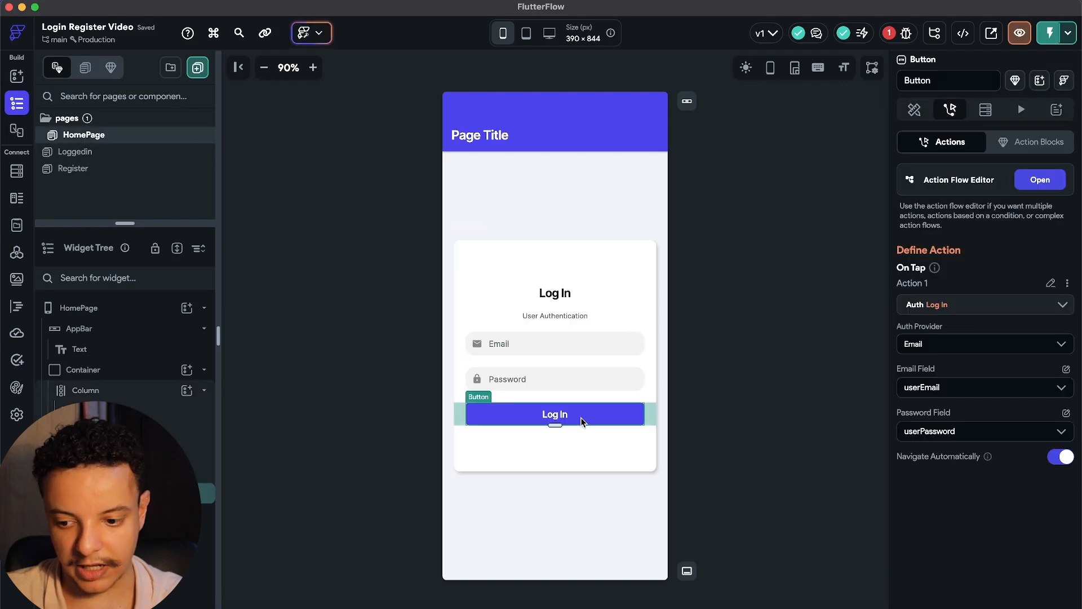
key("super+d")
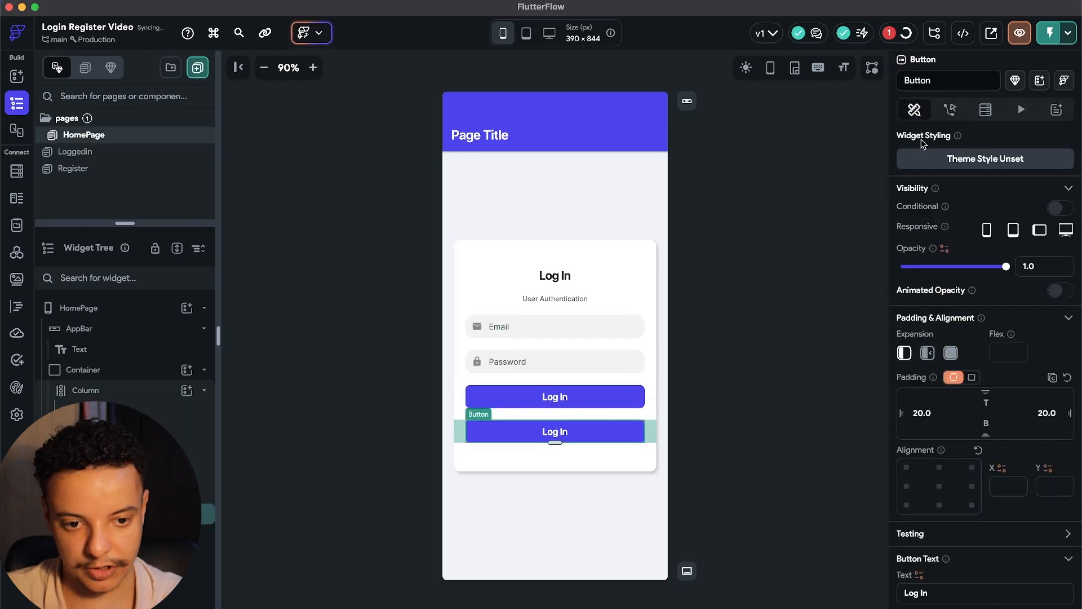
left_click(951, 110)
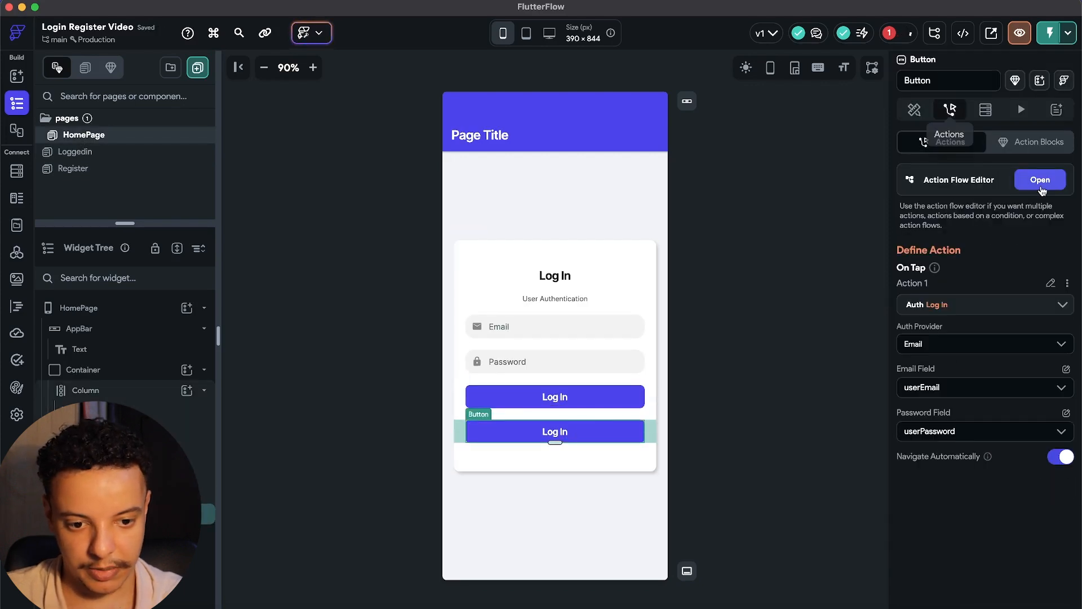
left_click(1066, 285)
left_click(986, 383)
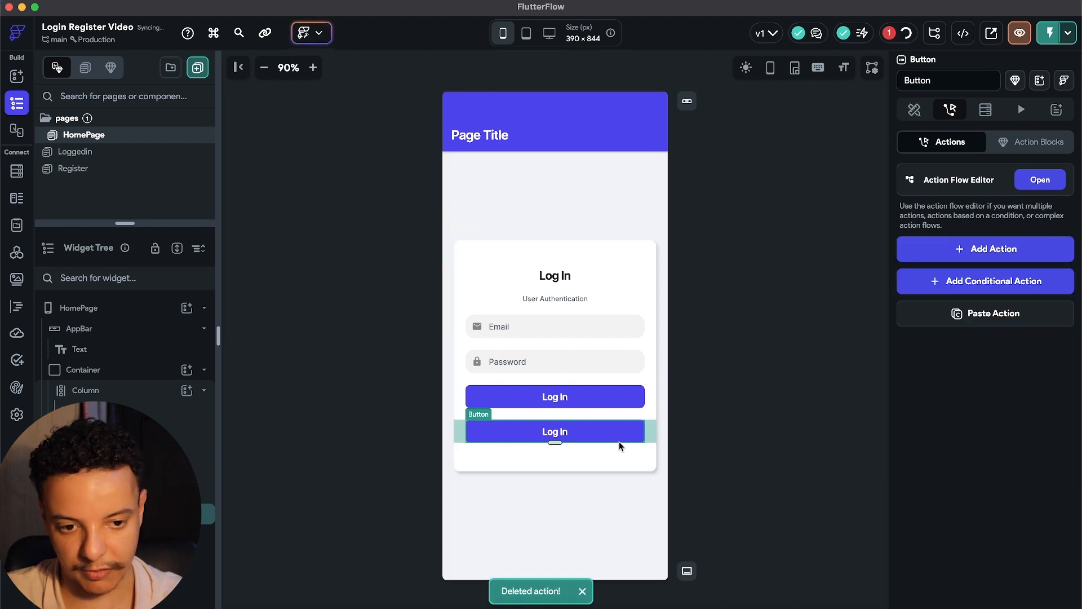
Give the copied button a black fill and relabel it 'Sign Up'.
scroll(1042, 448, "down", 5)
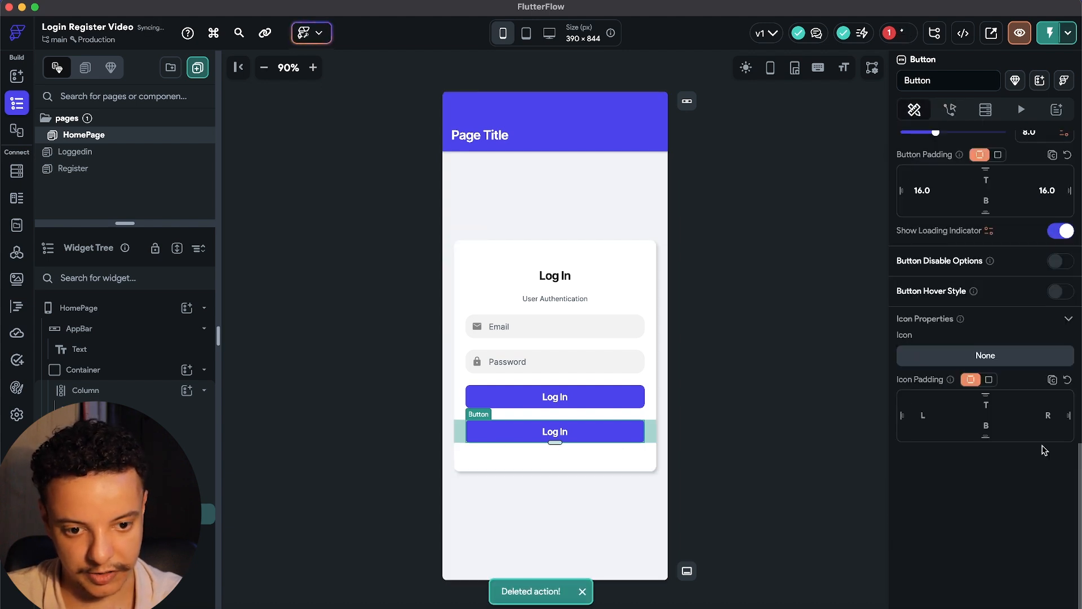
scroll(1044, 449, "up", 5)
left_click(933, 319)
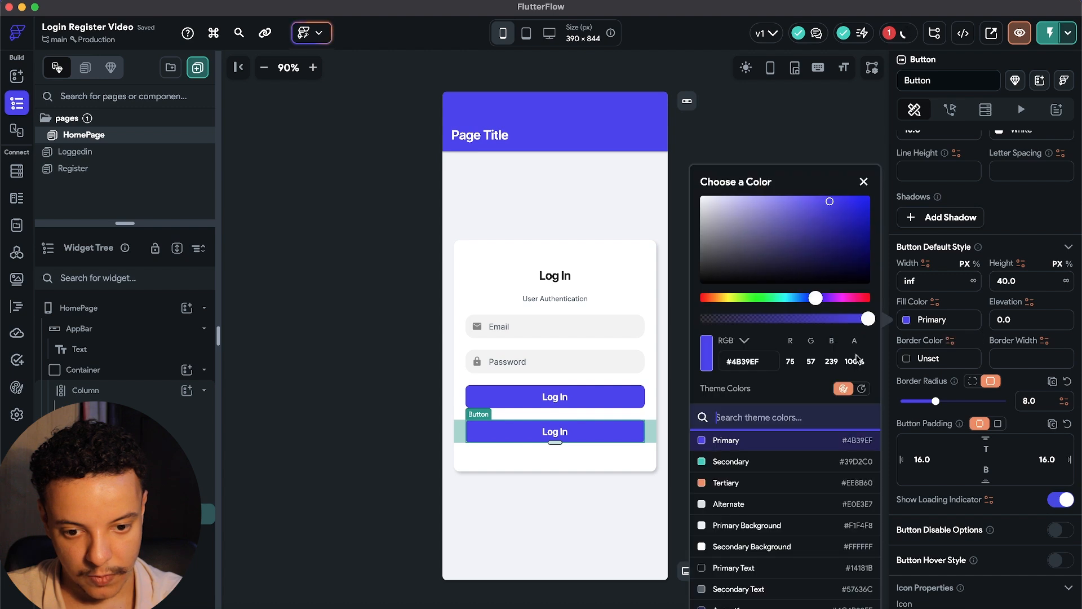
left_click_drag(705, 279, 640, 336)
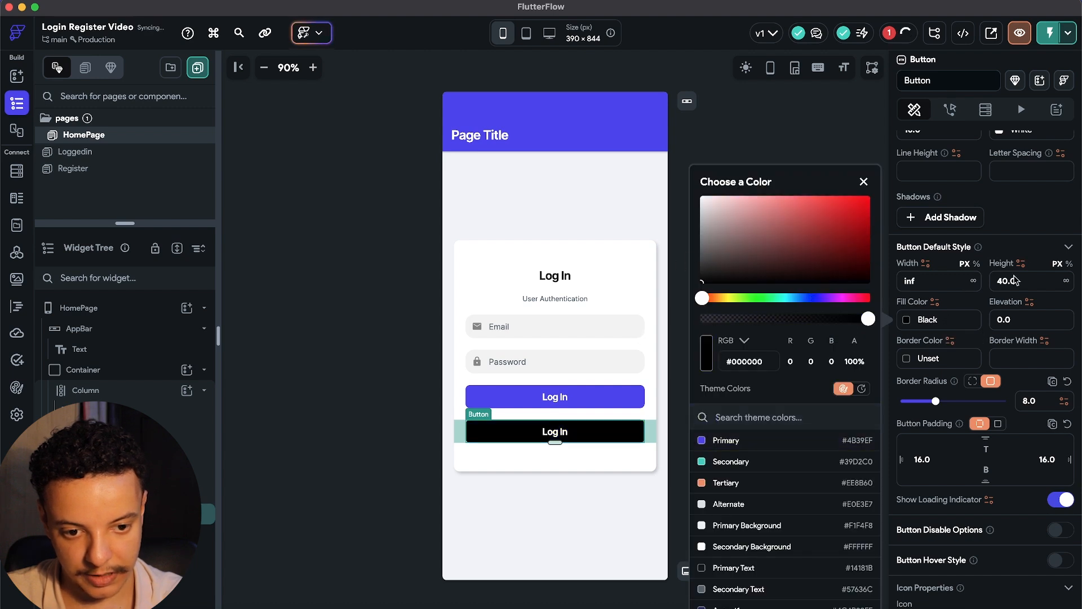
scroll(1036, 226, "up", 8)
triple_click(925, 398)
type("Sign Up")
left_click(692, 398)
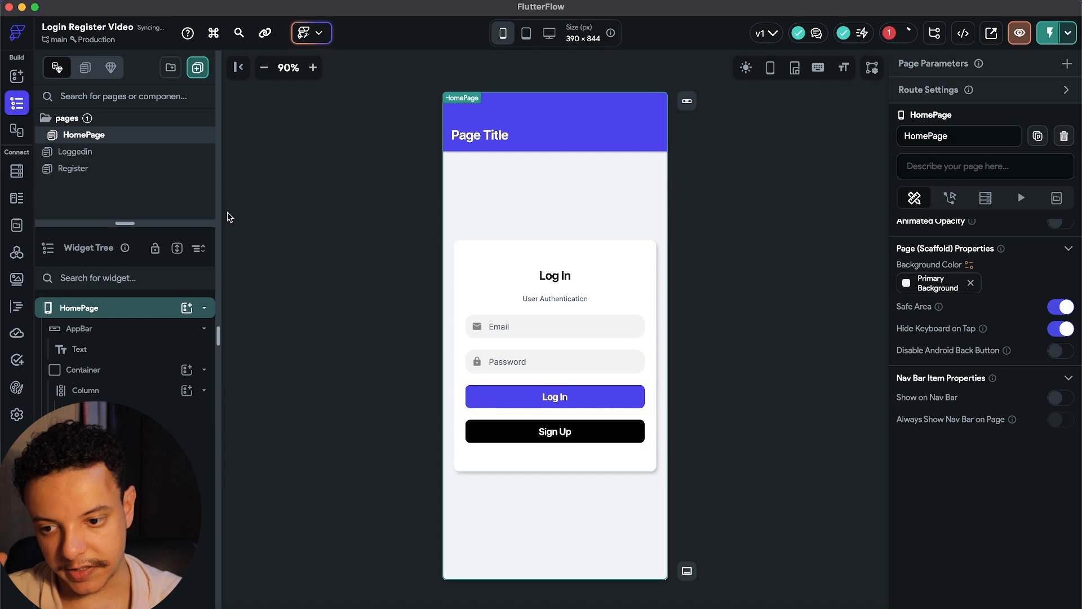
left_click(141, 173)
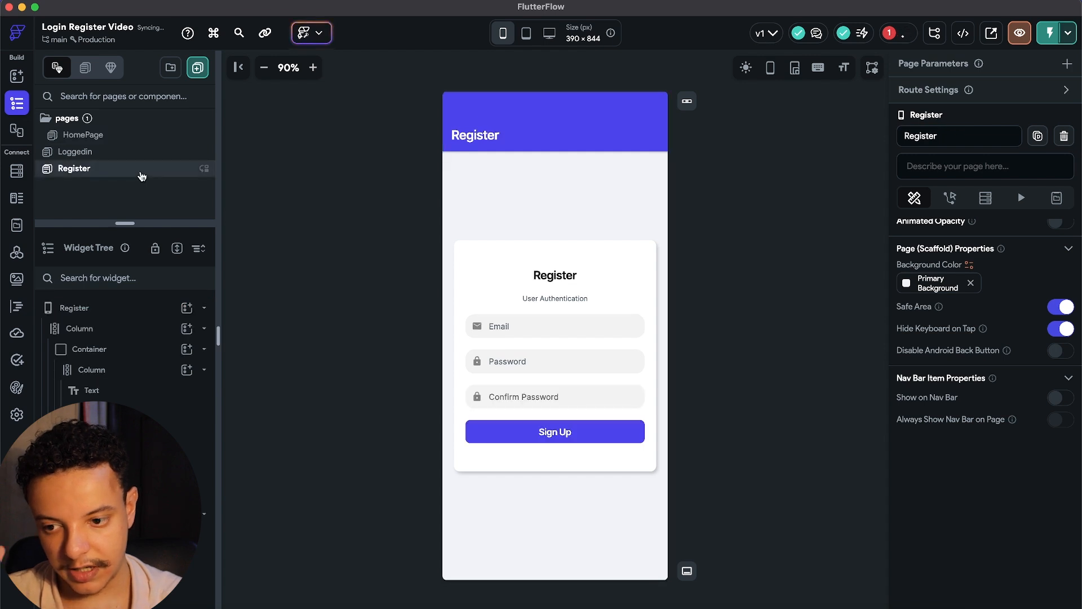
Duplicate the Register page's Sign Up button and delete the copy's Create Account action.
left_click(574, 437)
key("super+d")
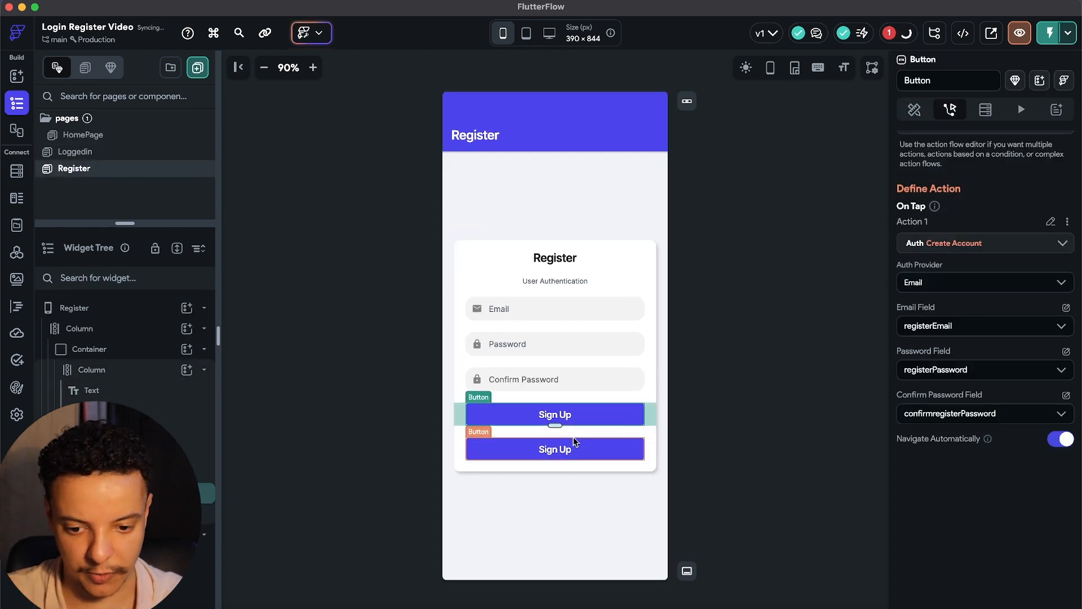
left_click(630, 449)
left_click(950, 109)
left_click(1067, 221)
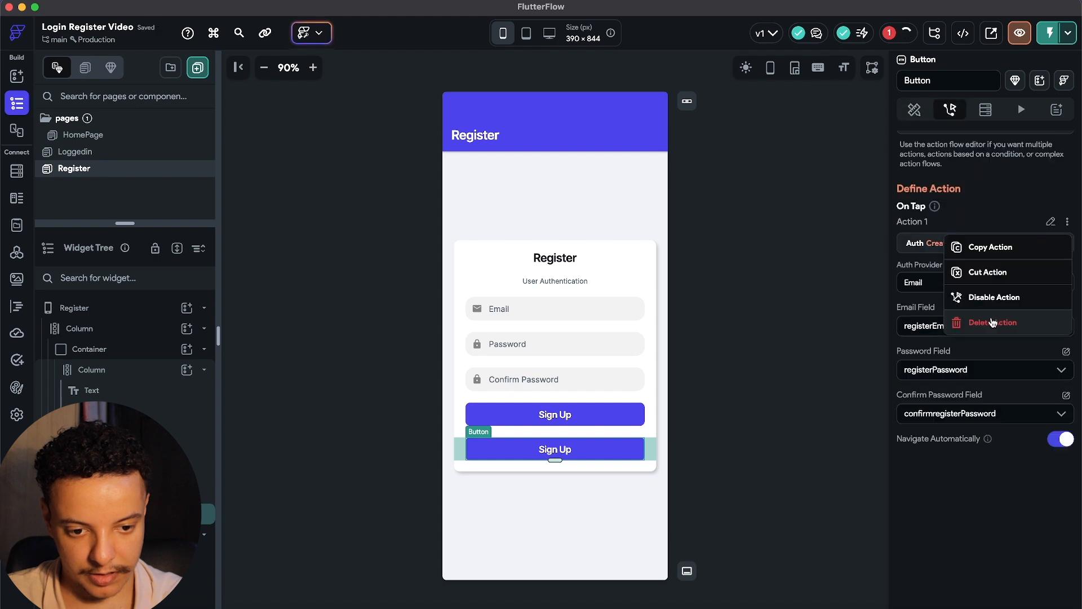
left_click(991, 321)
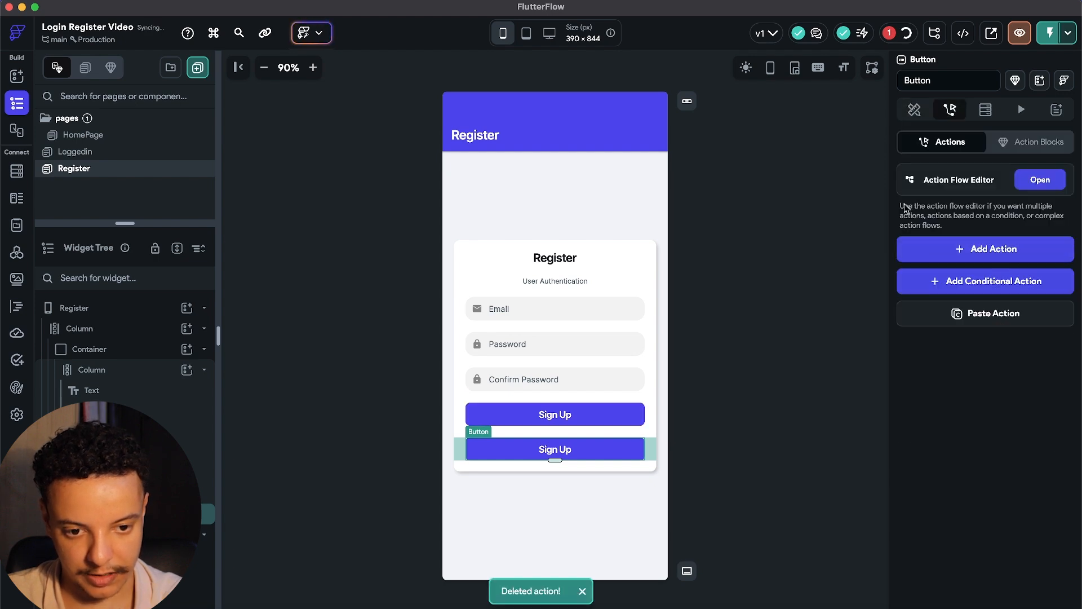
Set the copied button's Fill Color to black.
left_click(914, 110)
scroll(946, 438, "down", 8)
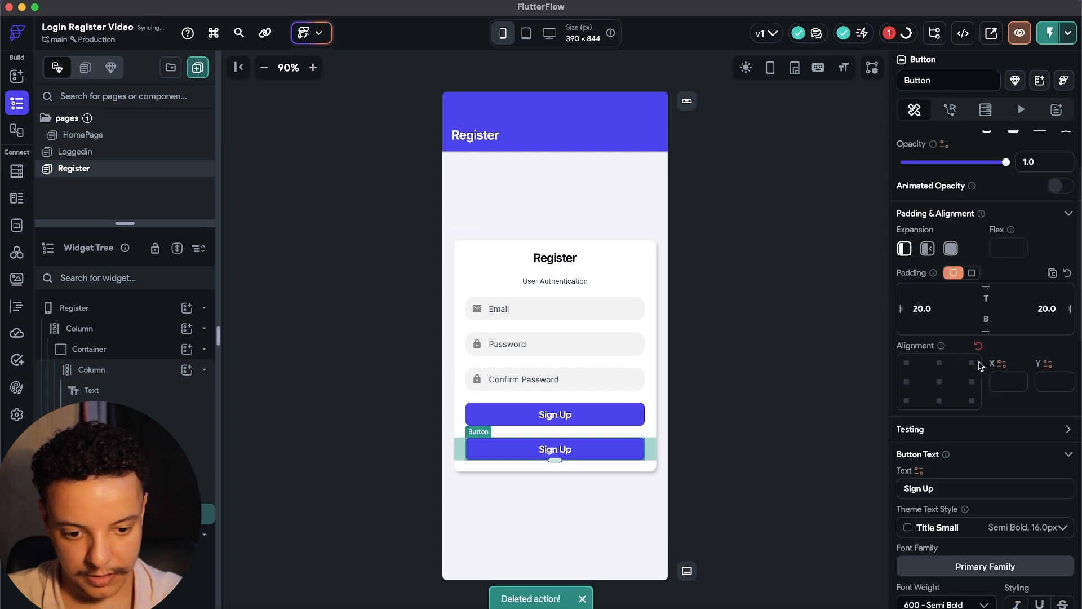
left_click(908, 484)
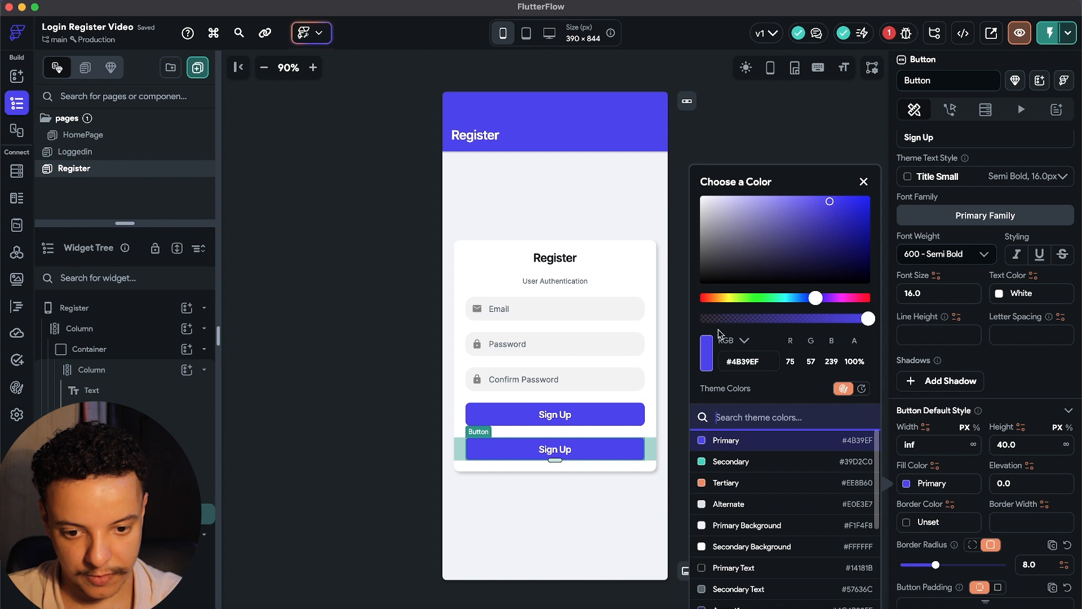
left_click(849, 281)
left_click(948, 248)
Relabel the black copy 'Log In', correcting an interim 'Sign In' label.
scroll(953, 254, "up", 2)
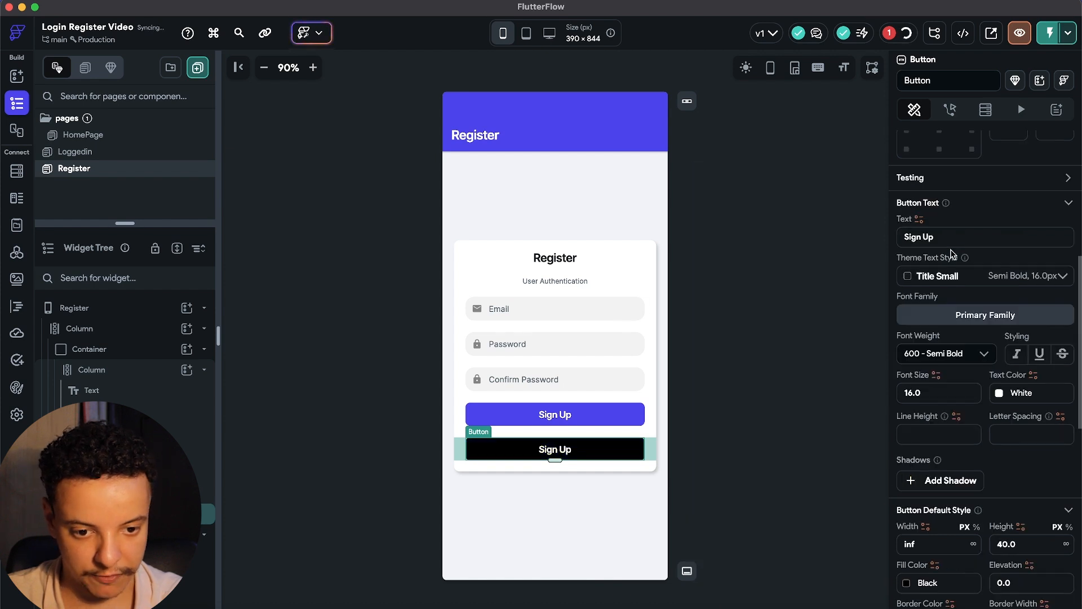
left_click_drag(943, 238, 884, 239)
type("Sign In")
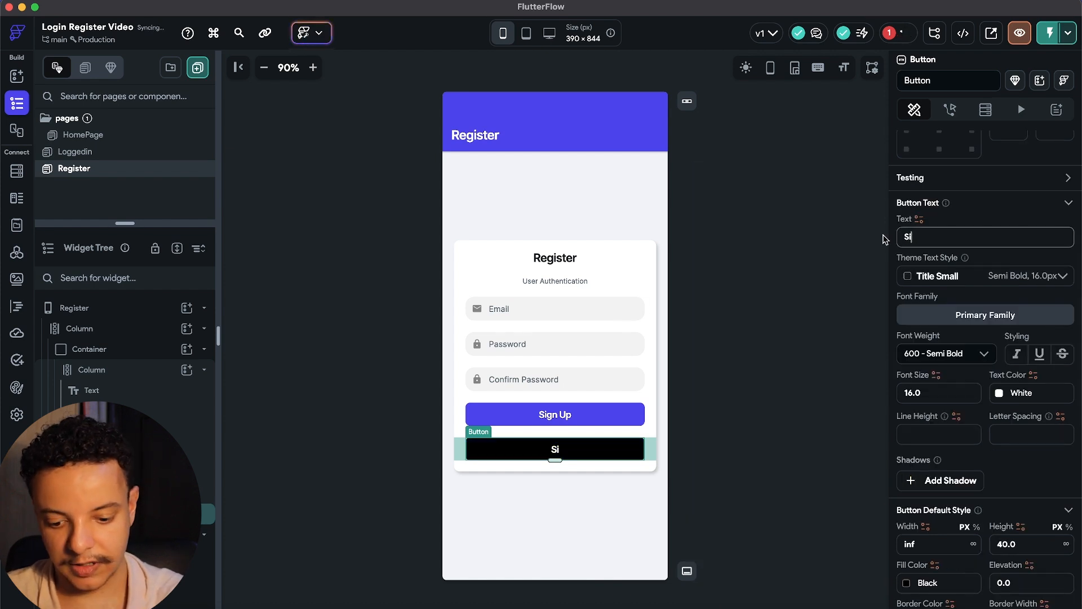
left_click(676, 389)
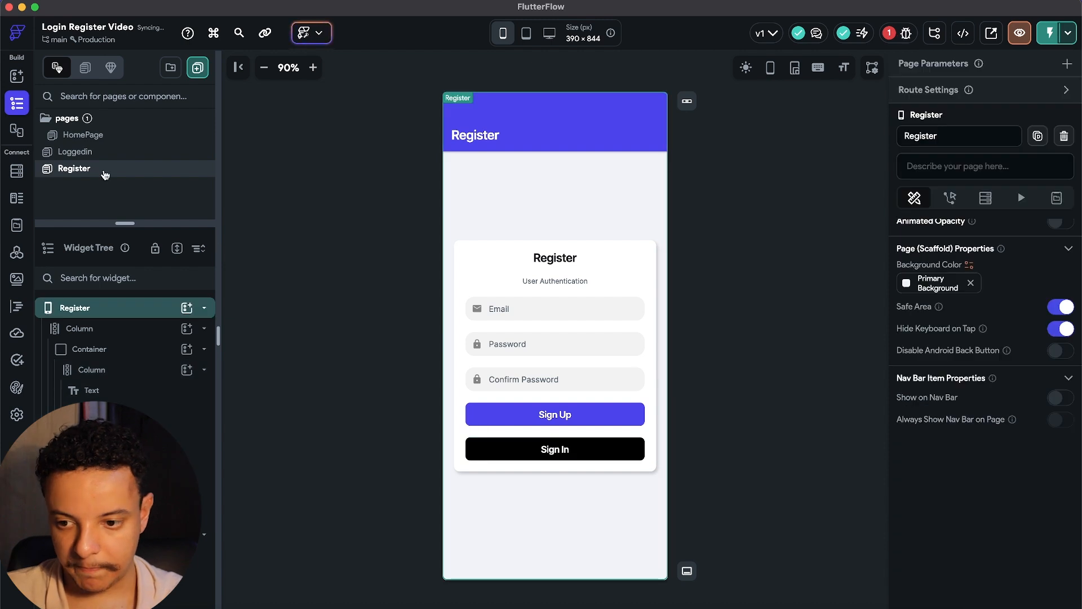
left_click(555, 449)
left_click_drag(939, 298, 854, 285)
type("Log In")
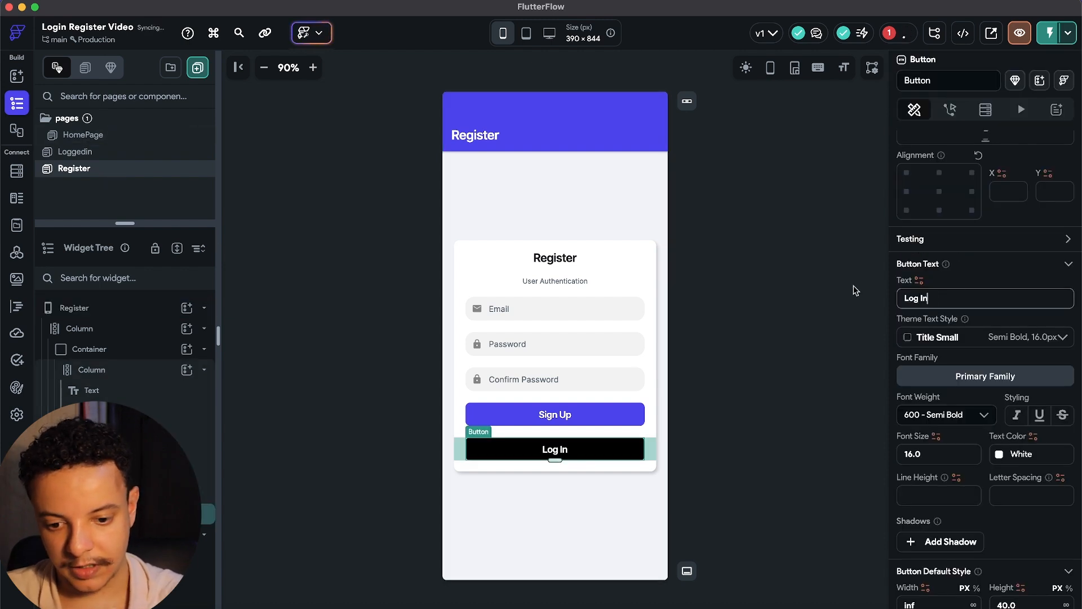
left_click(782, 315)
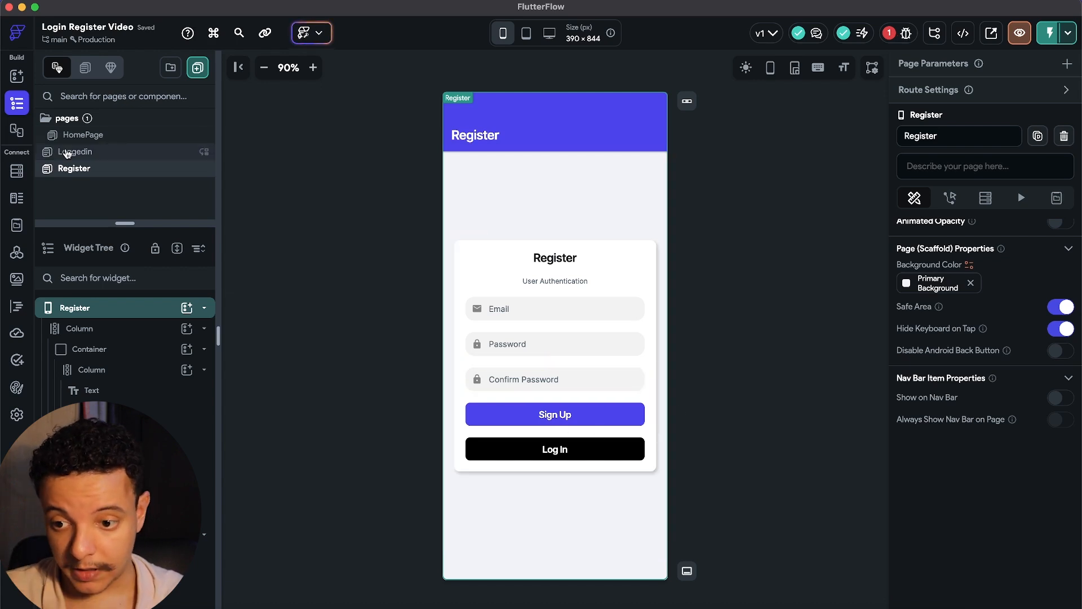
Make HomePage's black Sign Up button navigate to the Register page.
left_click(96, 152)
left_click(84, 135)
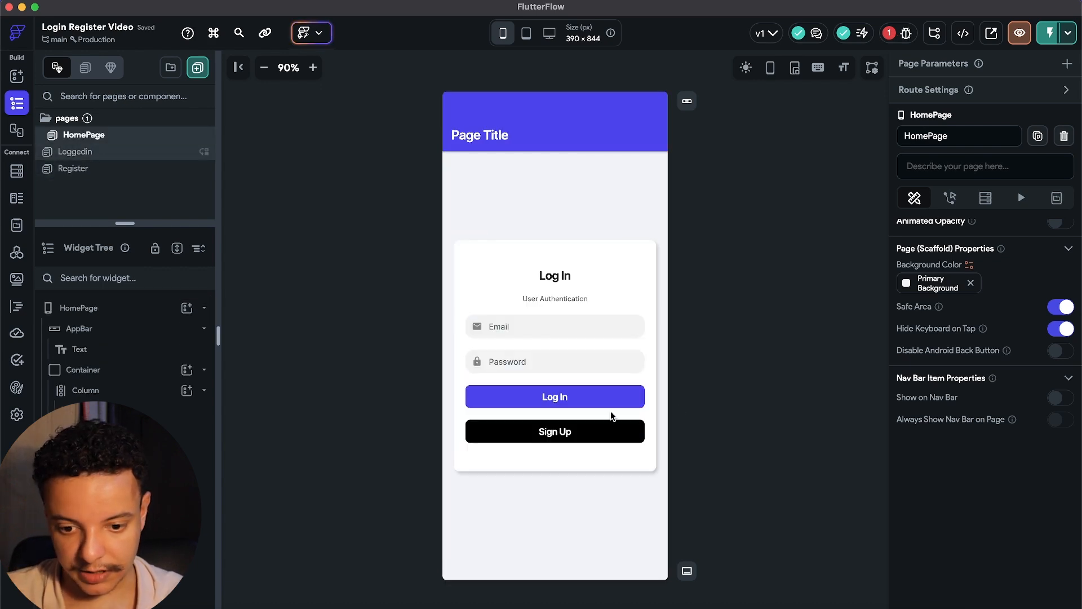
left_click(636, 432)
left_click(950, 109)
left_click(995, 248)
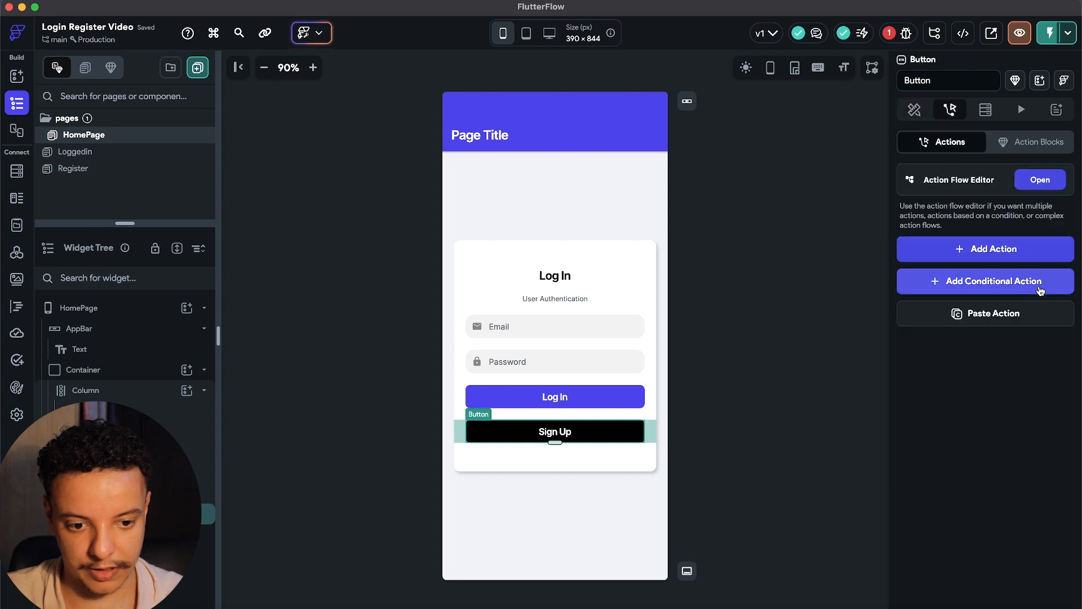
left_click(1059, 472)
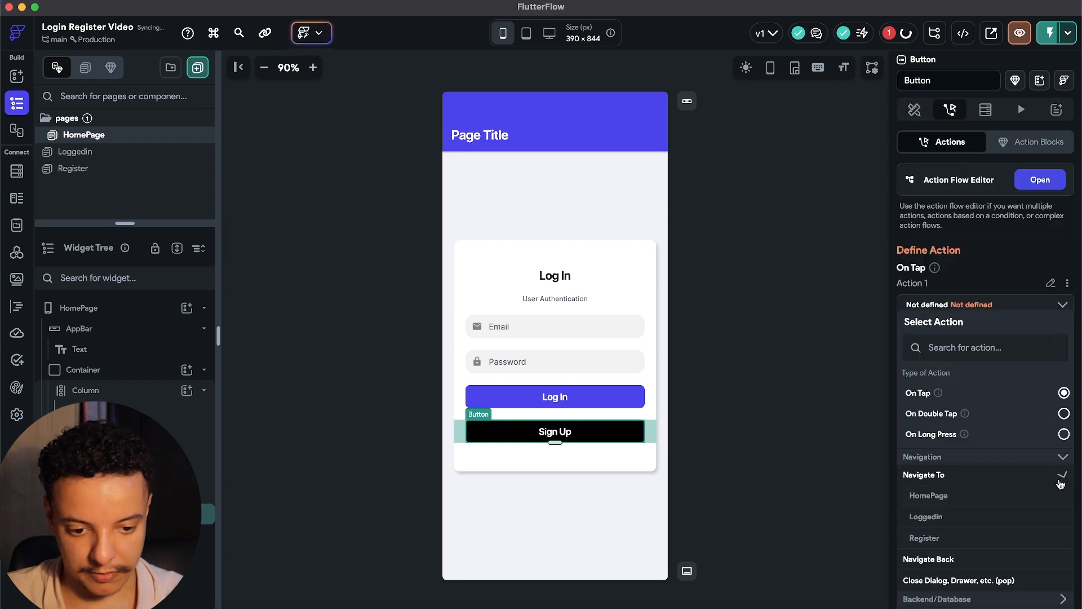
left_click(928, 533)
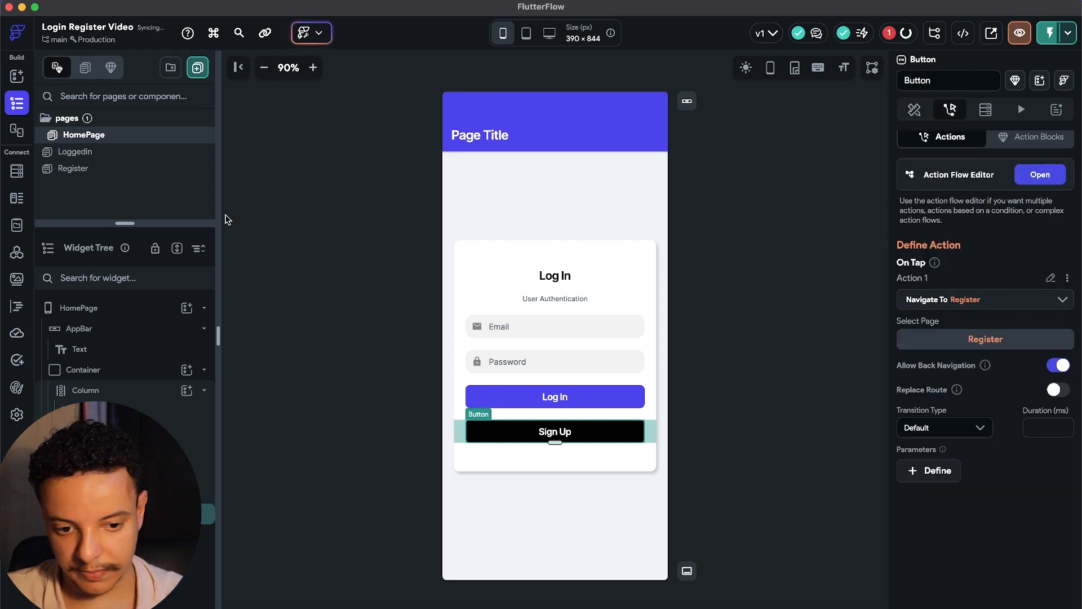
On Register, make the black Log In button navigate to HomePage, then glance at Loggedin.
left_click(139, 158)
left_click(140, 165)
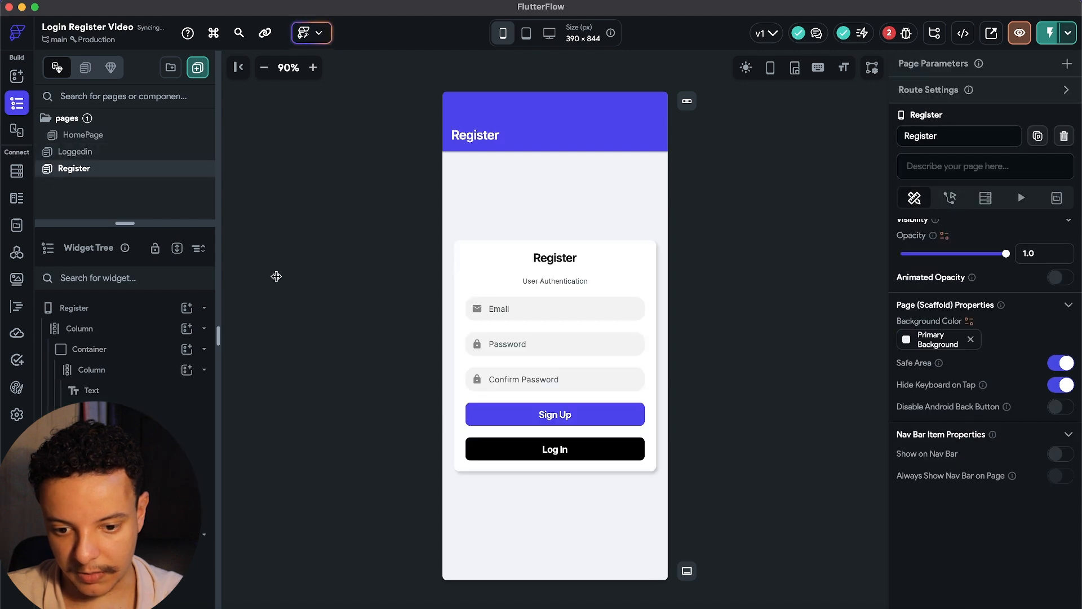
left_click(582, 460)
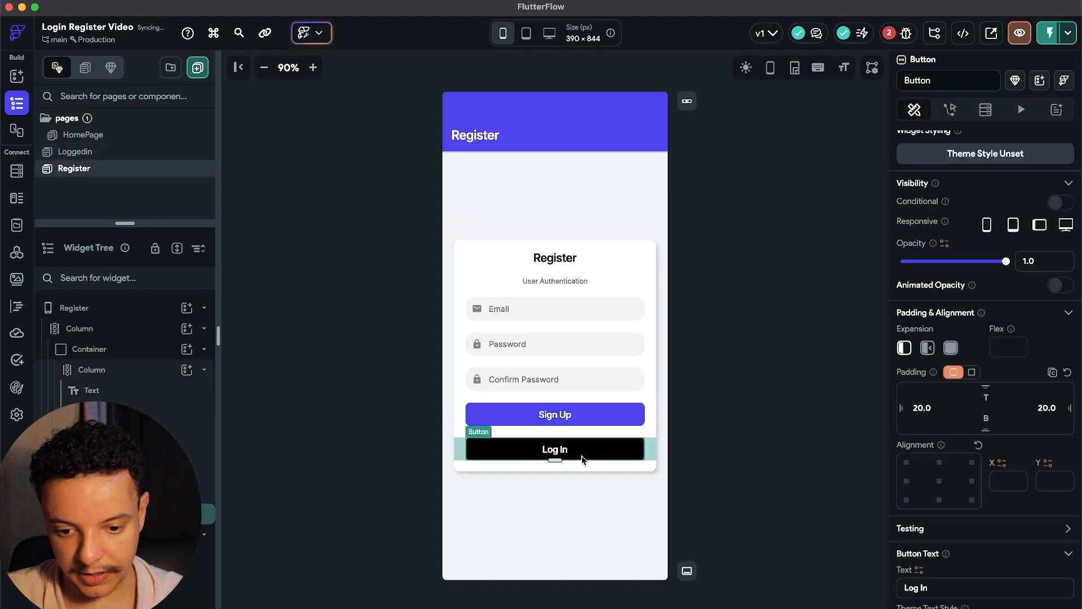
left_click(950, 109)
left_click(1043, 251)
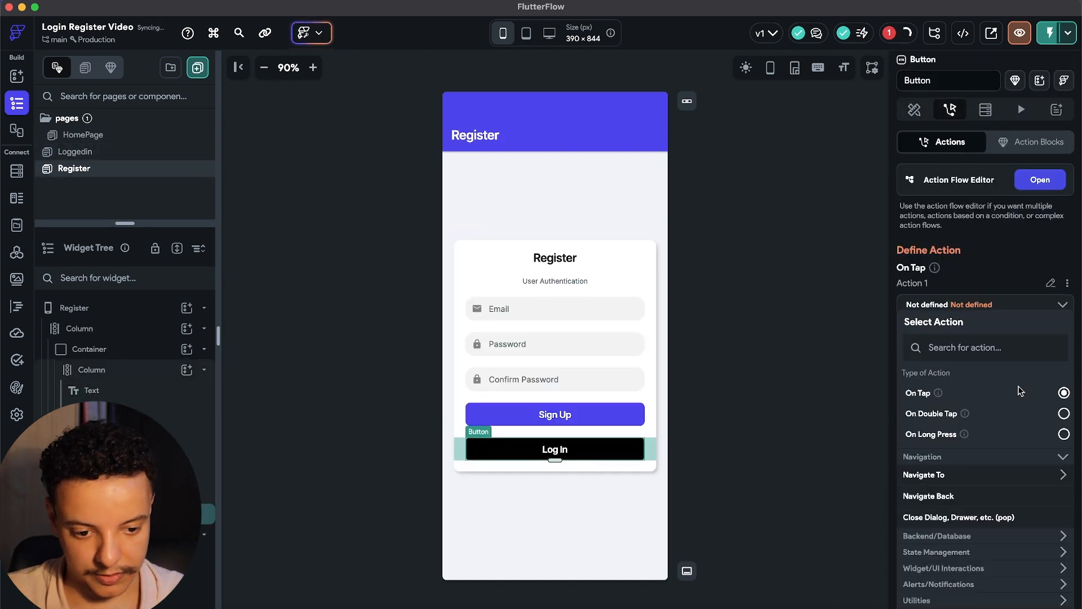
left_click(1062, 477)
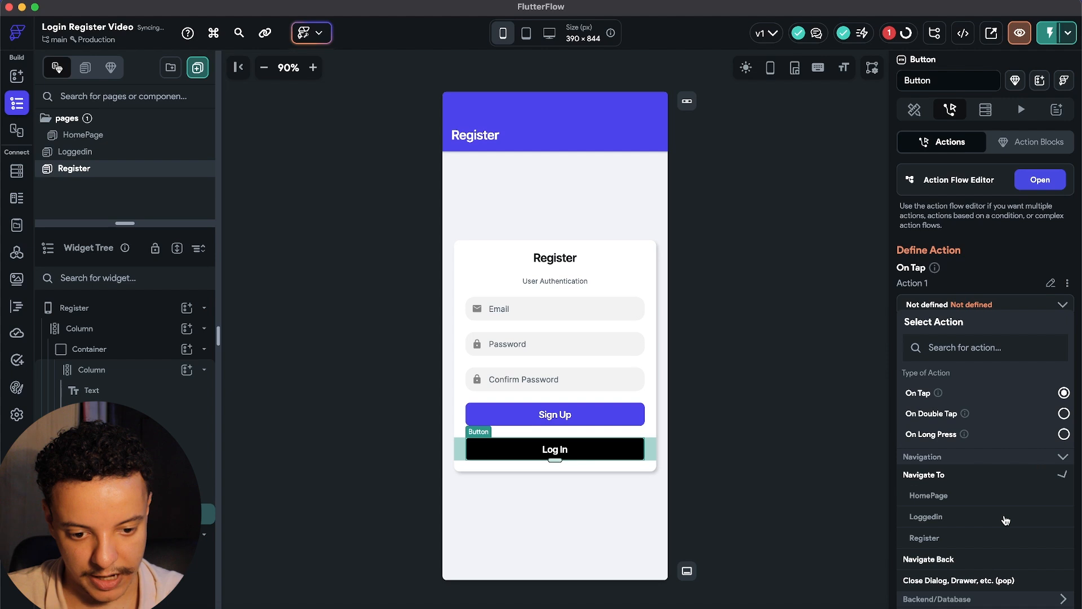
left_click(930, 495)
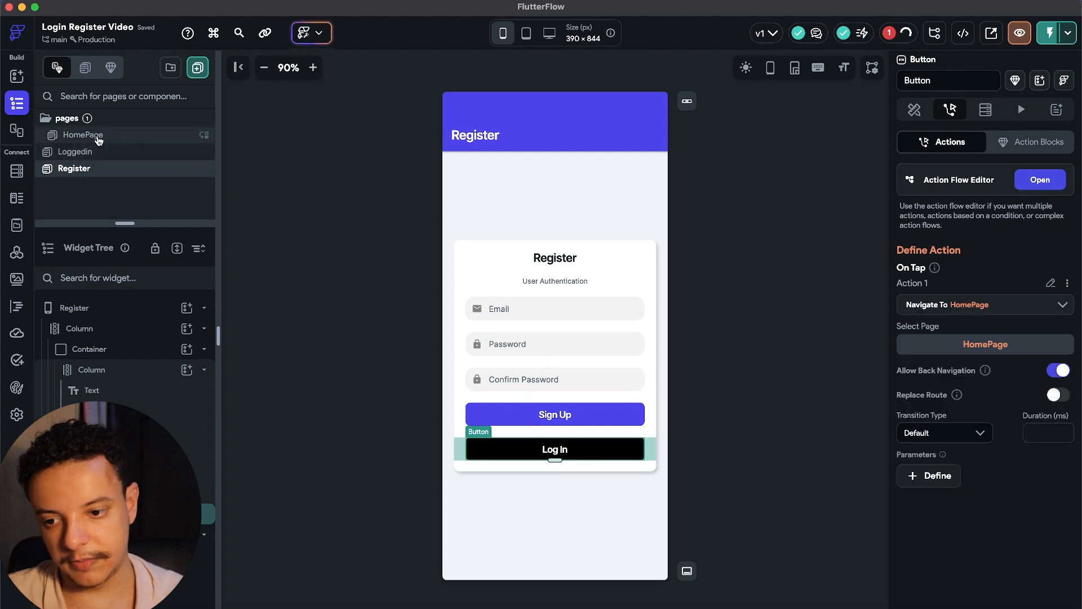
left_click(88, 152)
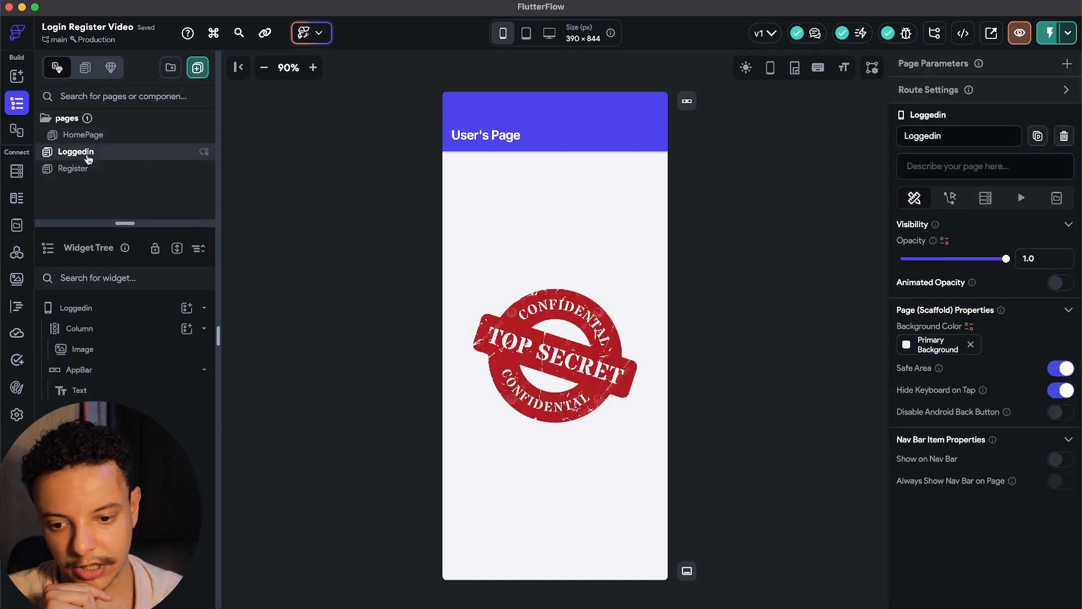
left_click(85, 169)
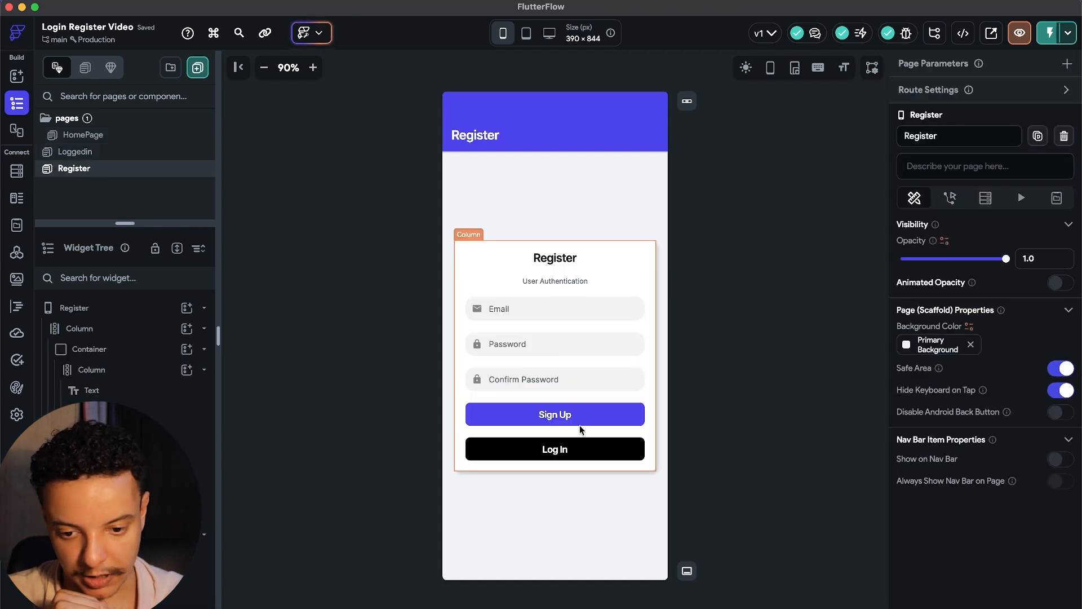
Review the Sign Up button's Auth Create Account action, then switch to HomePage for the test run.
left_click(590, 415)
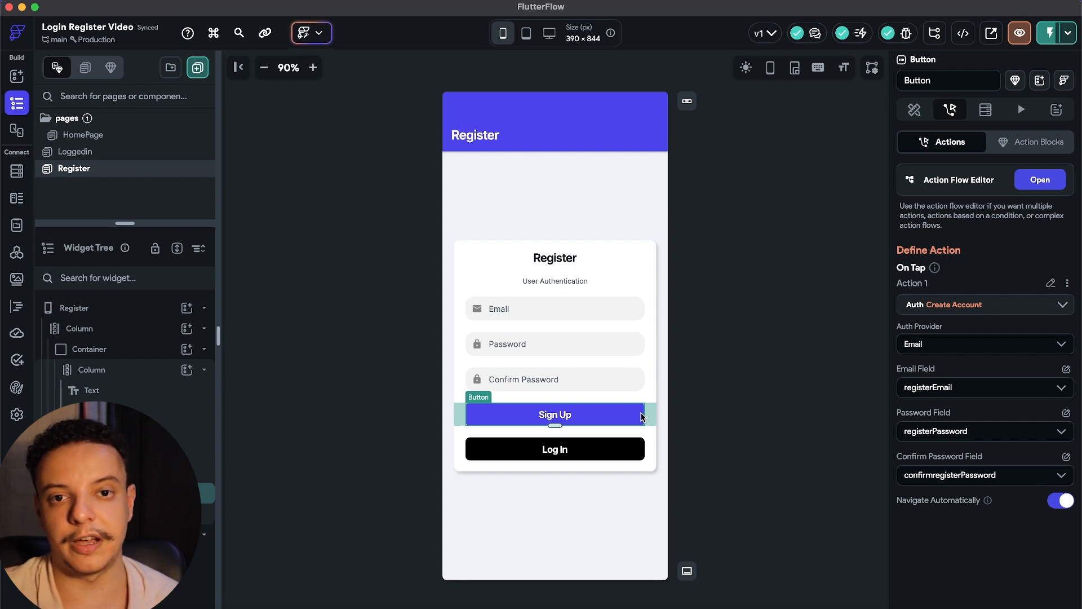
left_click(96, 135)
left_click(17, 76)
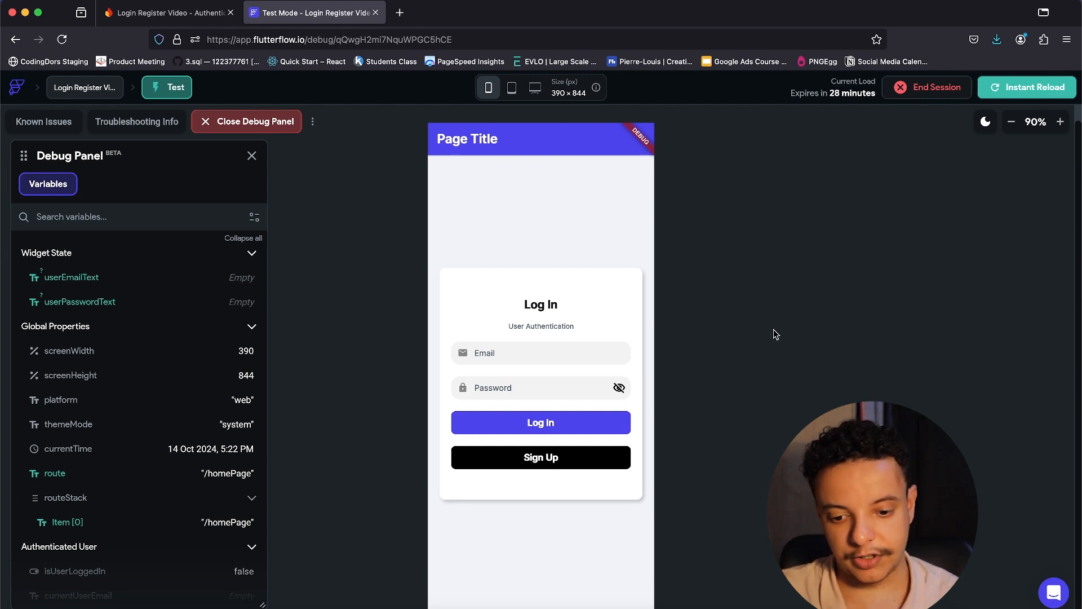
Check the existing users in Firebase Authentication, then return to the running app.
scroll(774, 335, "down", 1)
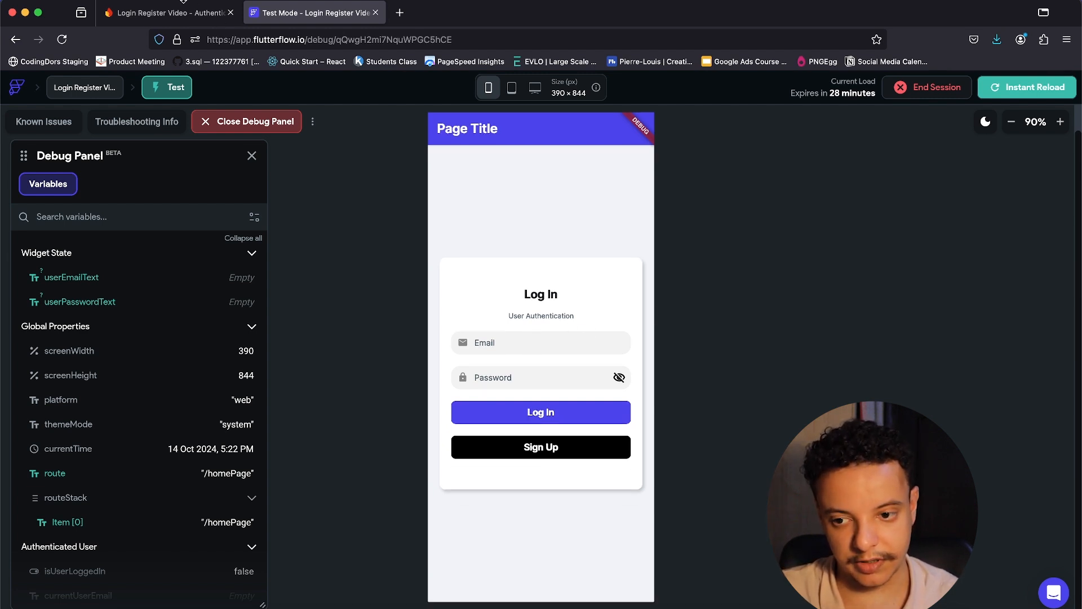
left_click(214, 17)
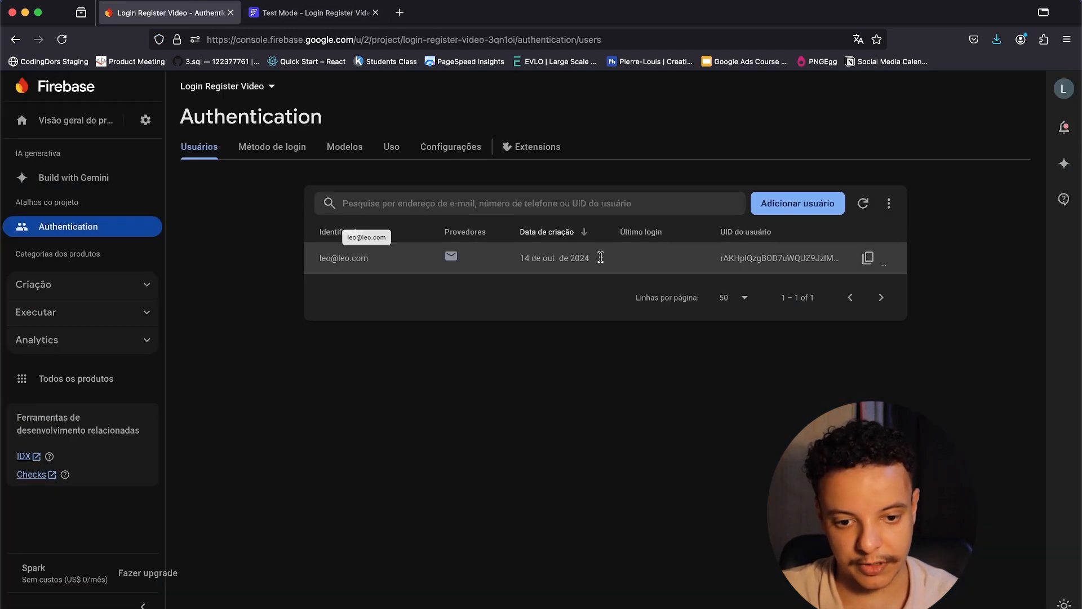
left_click(265, 16)
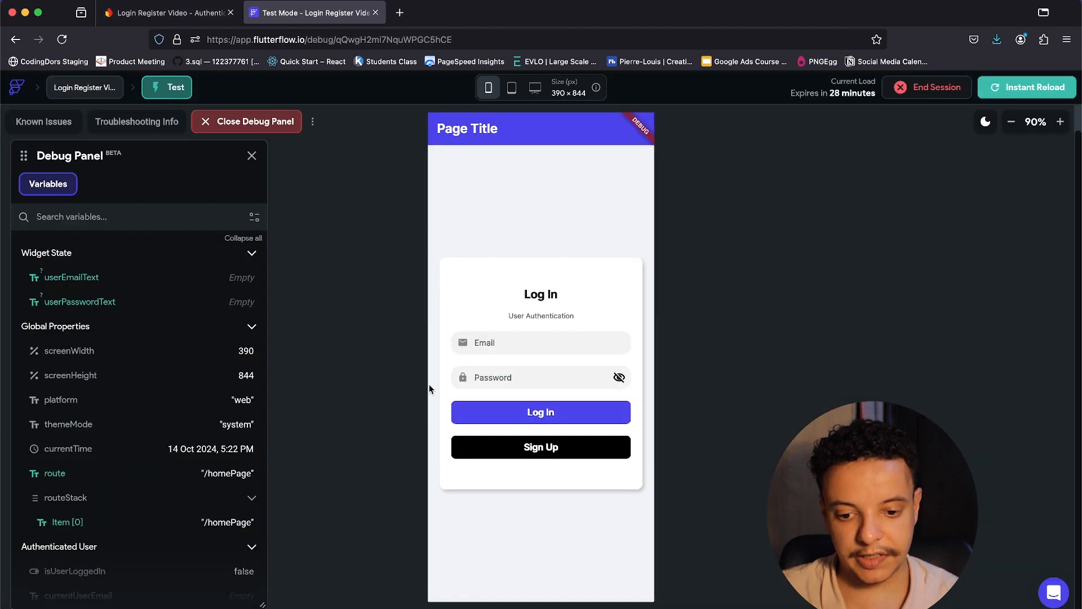
On the Register form, enter a new e-mail and passwords, reveal both password fields, and submit.
left_click(538, 453)
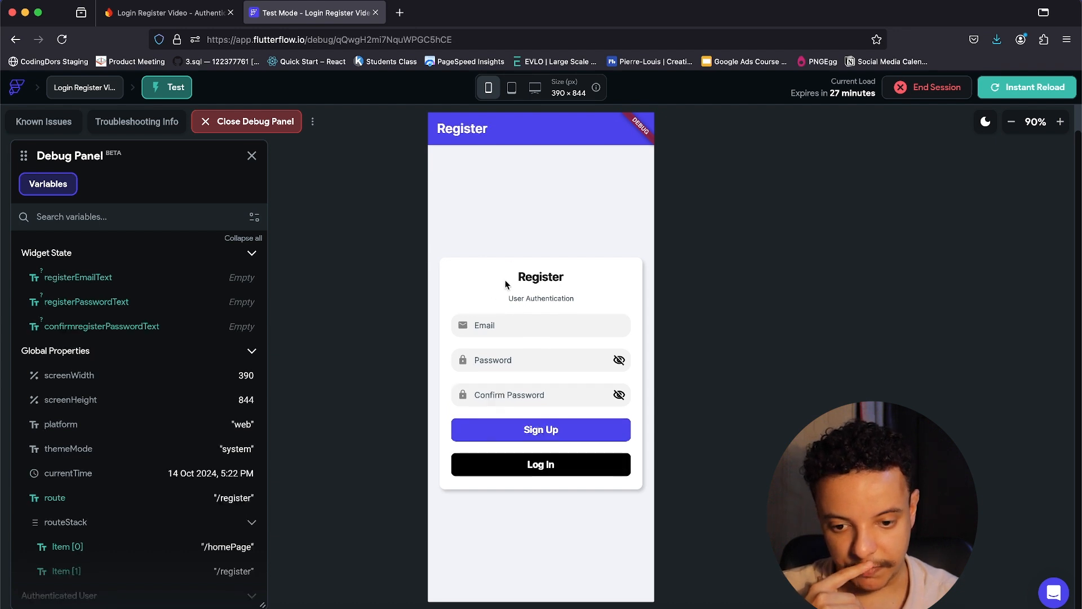
type("giovan")
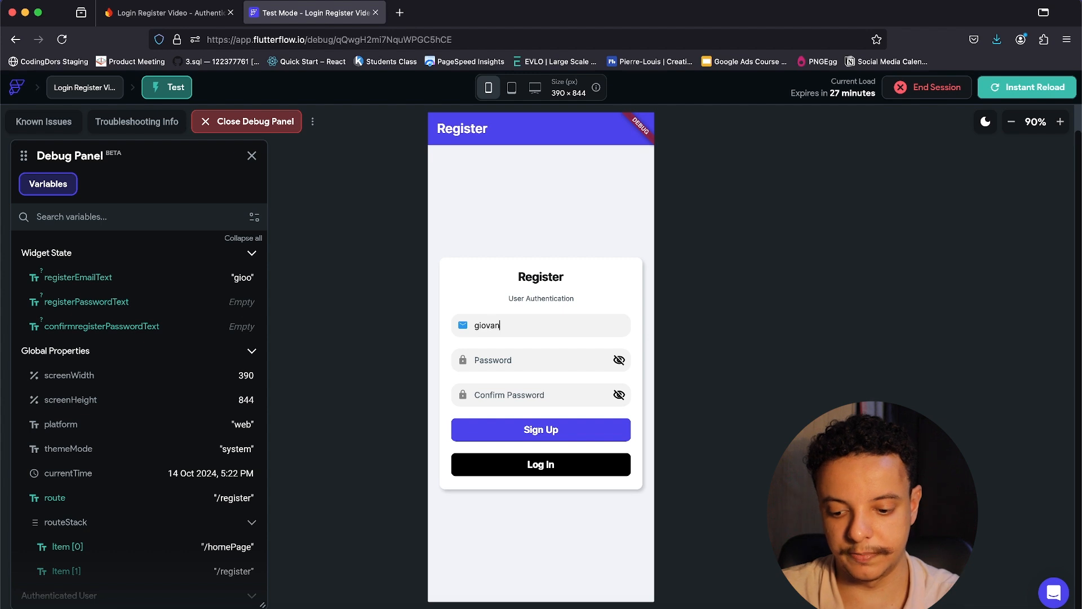
type("na@gi.com")
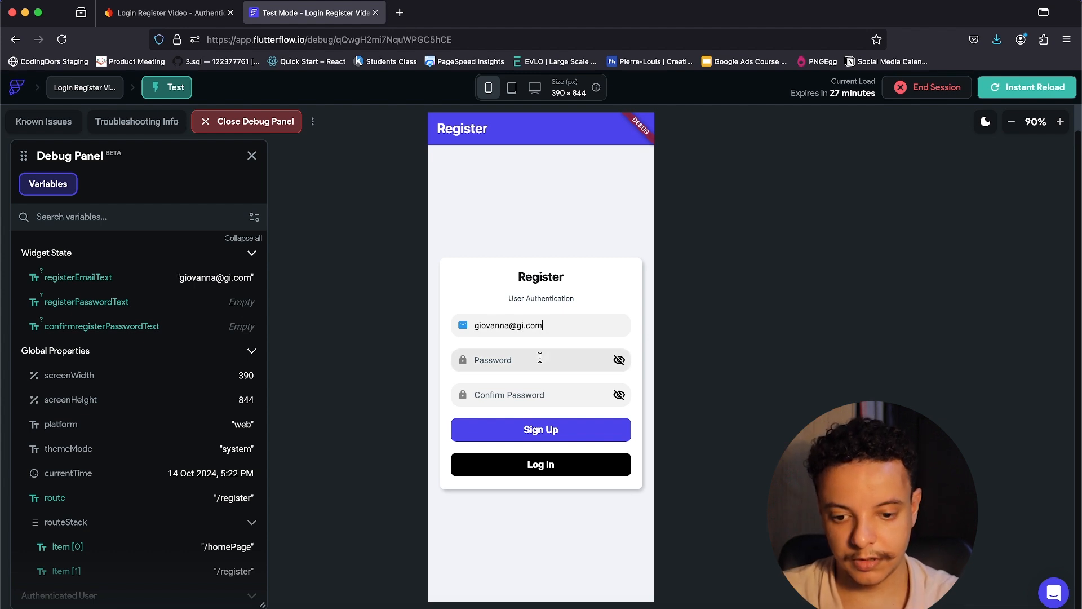
left_click(540, 358)
type("12")
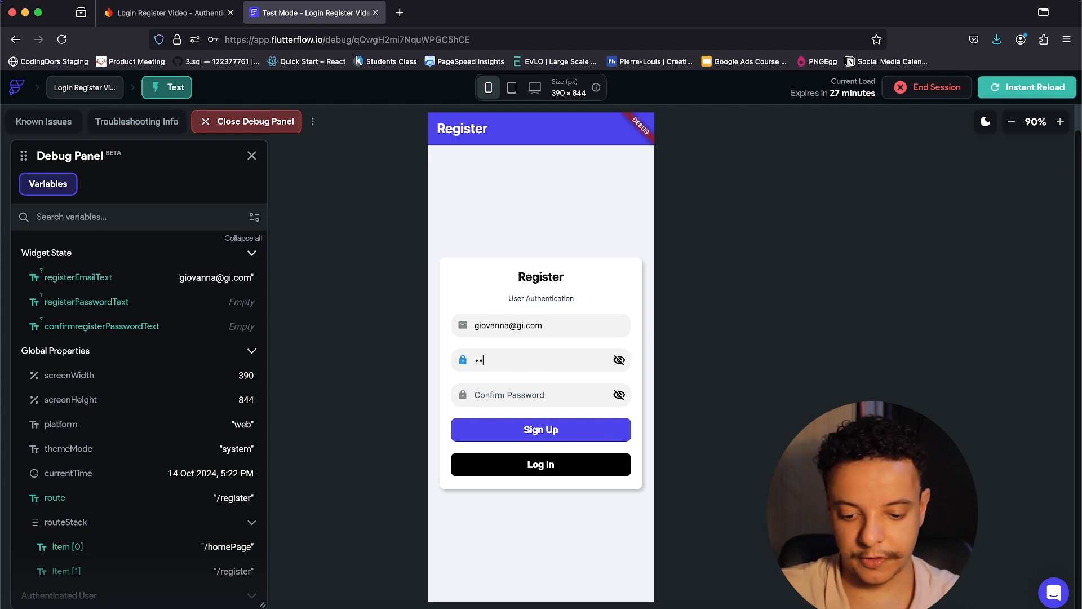
left_click(518, 389)
type("123456")
left_click(619, 361)
left_click(483, 395)
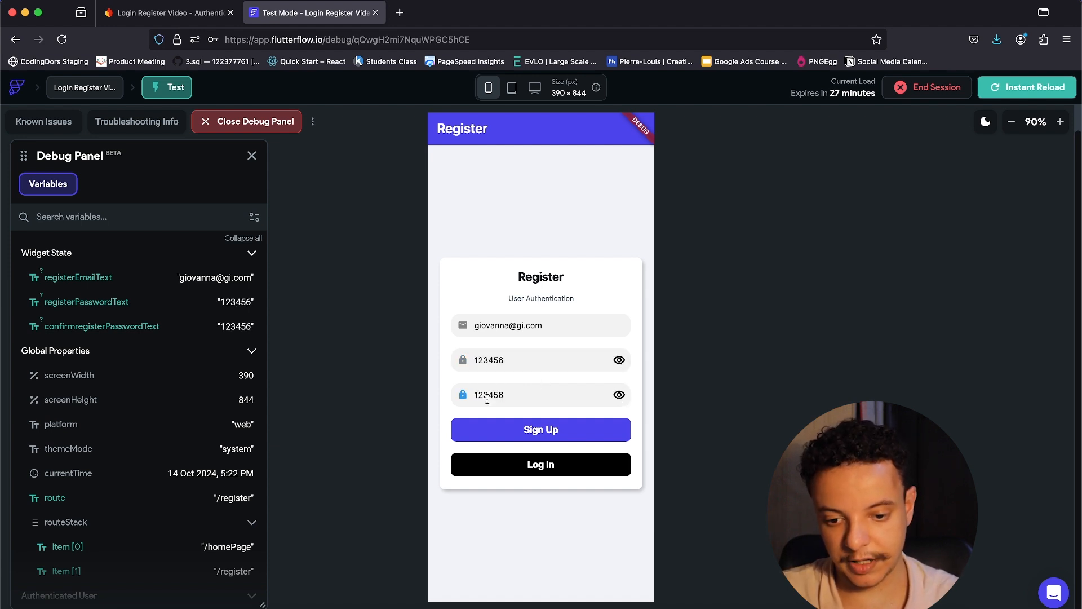
left_click(558, 431)
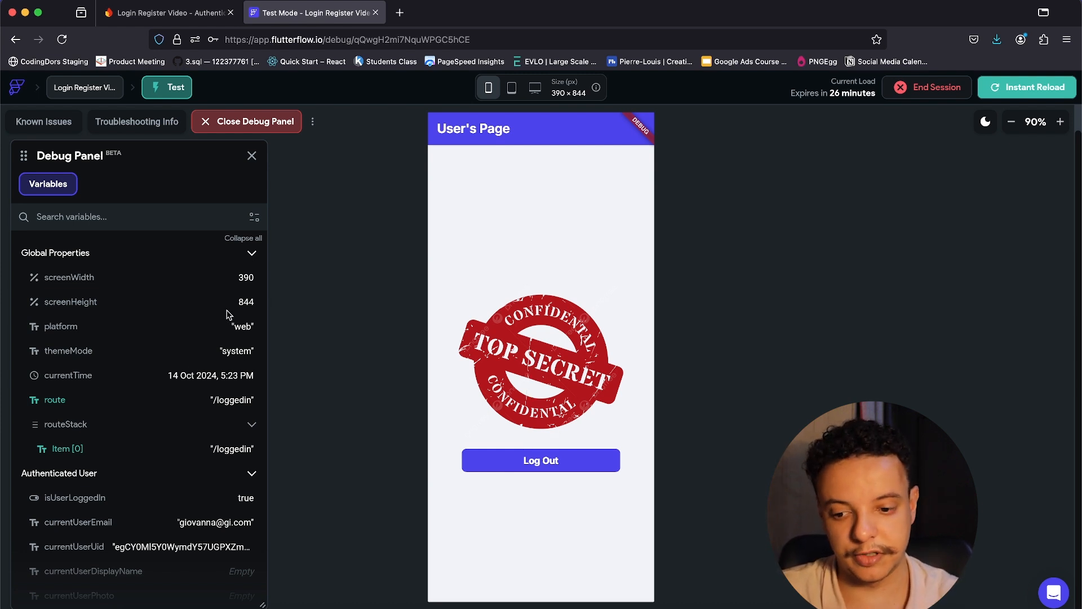
Check isUserLoggedIn and currentUserEmail in the Debug Panel, then switch to Firebase's users list.
scroll(204, 379, "down", 2)
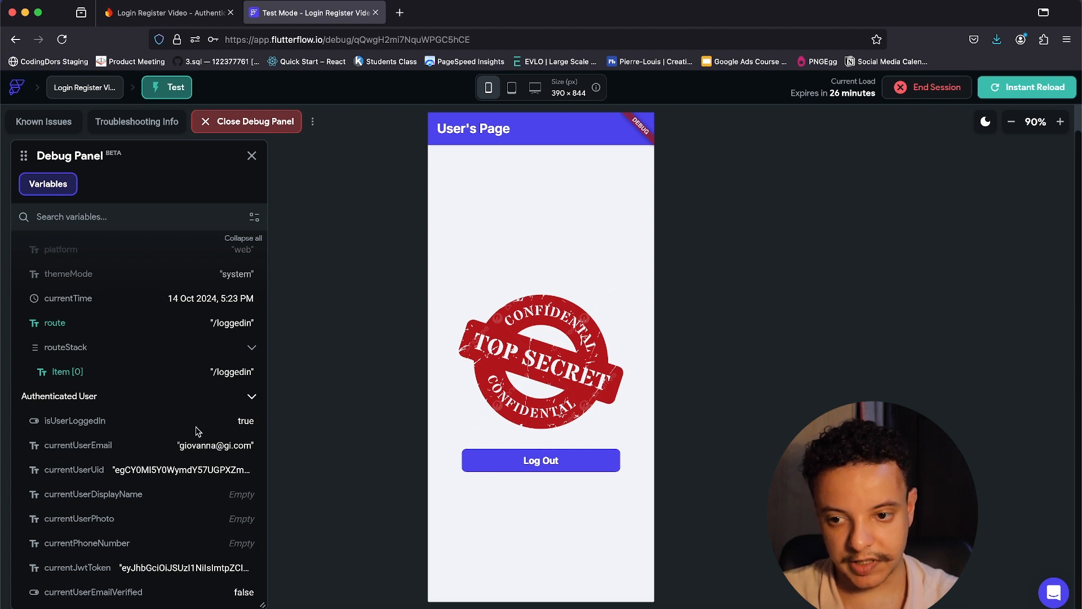
scroll(198, 431, "up", 2)
left_click(141, 14)
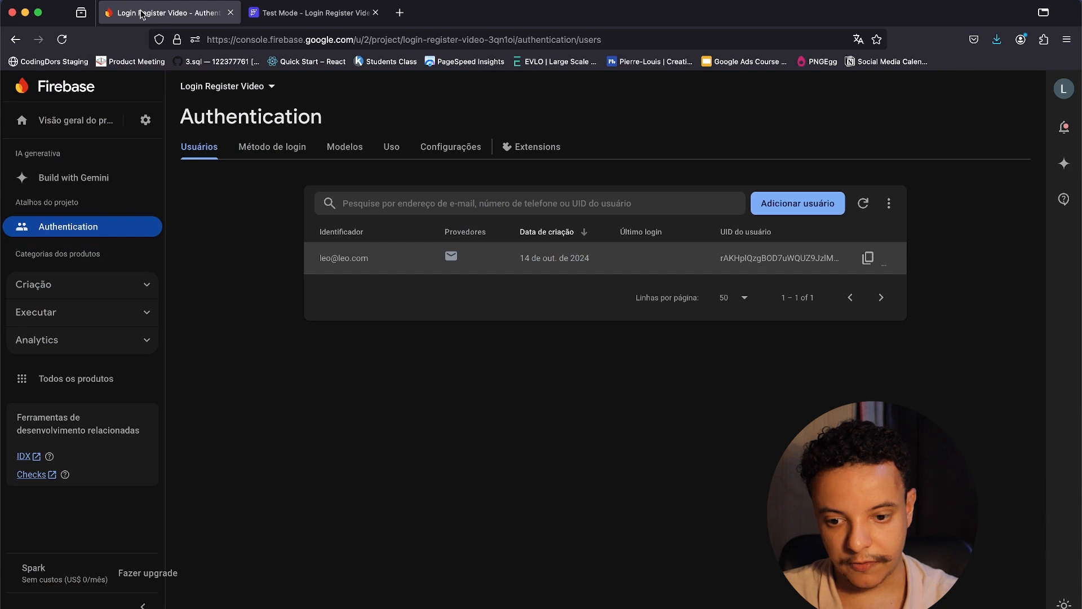
Refresh the Firebase Users table to reveal the new account, check its creation date, and return to the app.
left_click(864, 206)
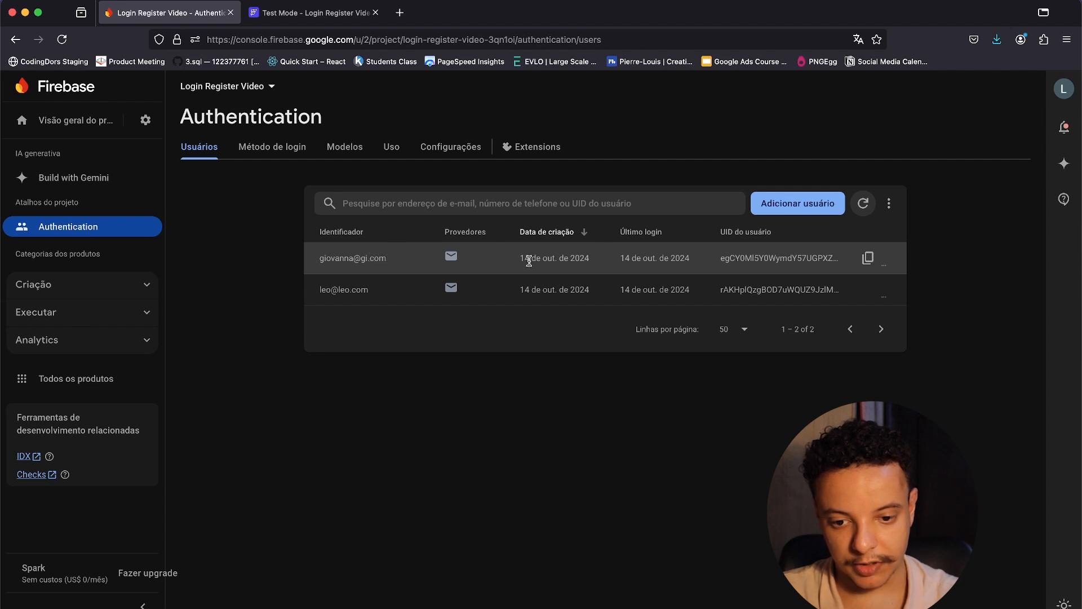
left_click_drag(520, 261, 583, 262)
left_click(735, 267)
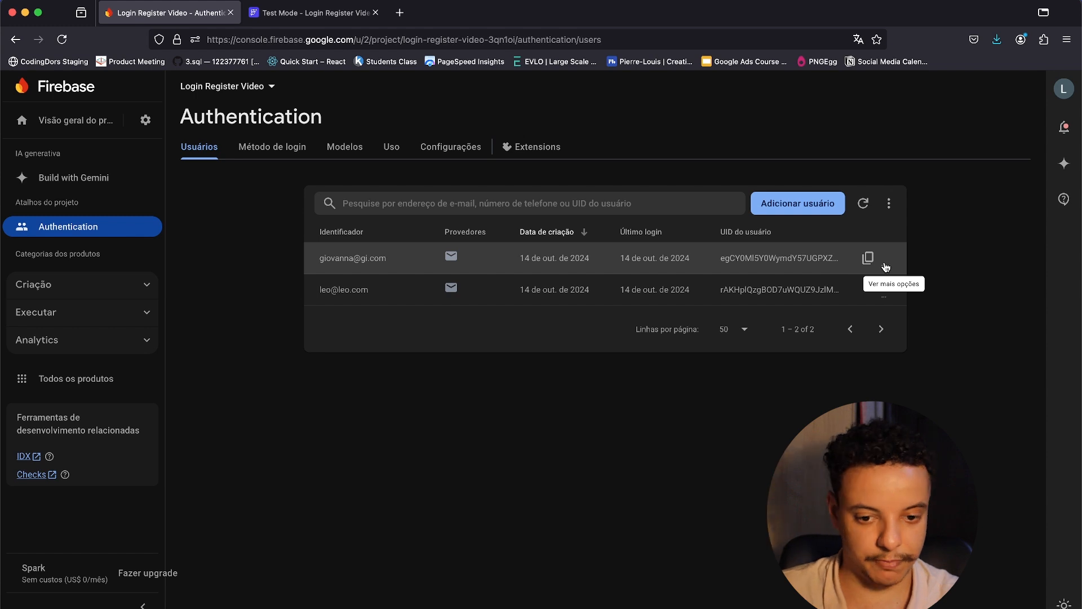
left_click(319, 14)
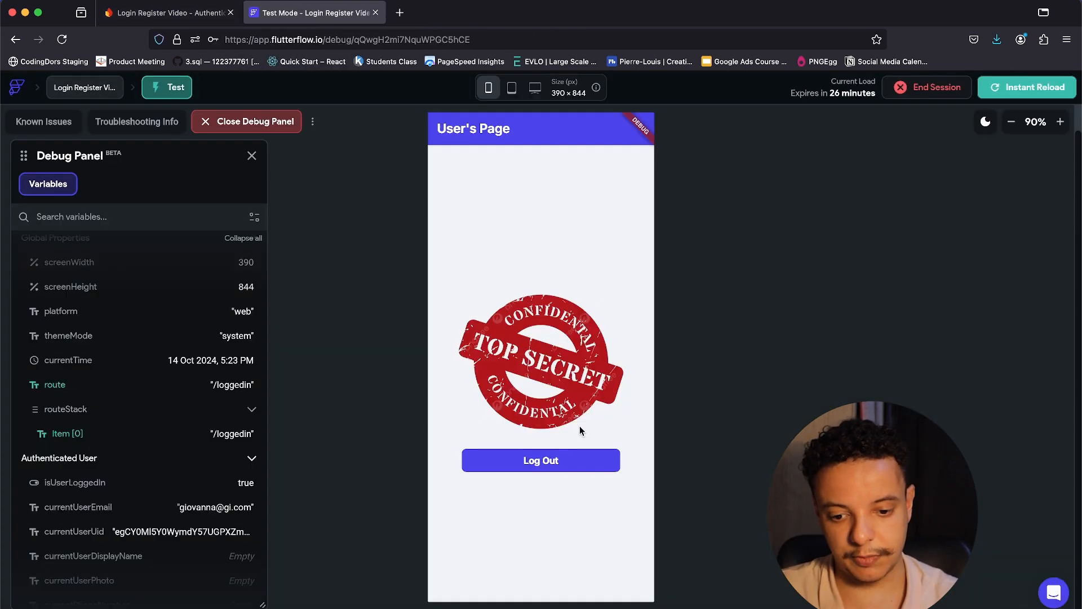
Verify the Log Out button's Auth Log Out action in the editor, then log out in the test app.
left_click(553, 463)
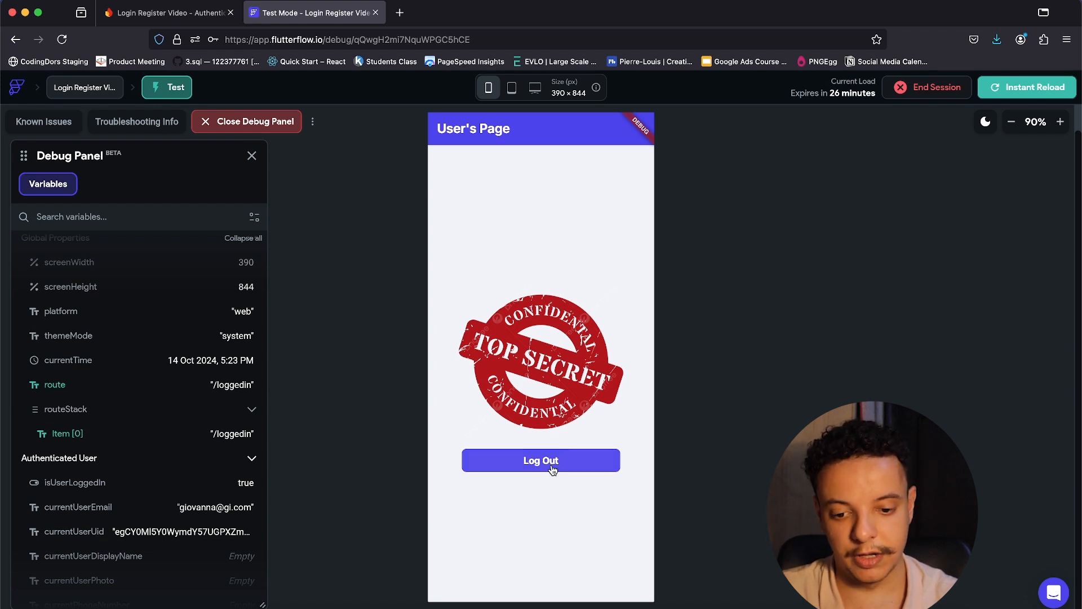
left_click(777, 603)
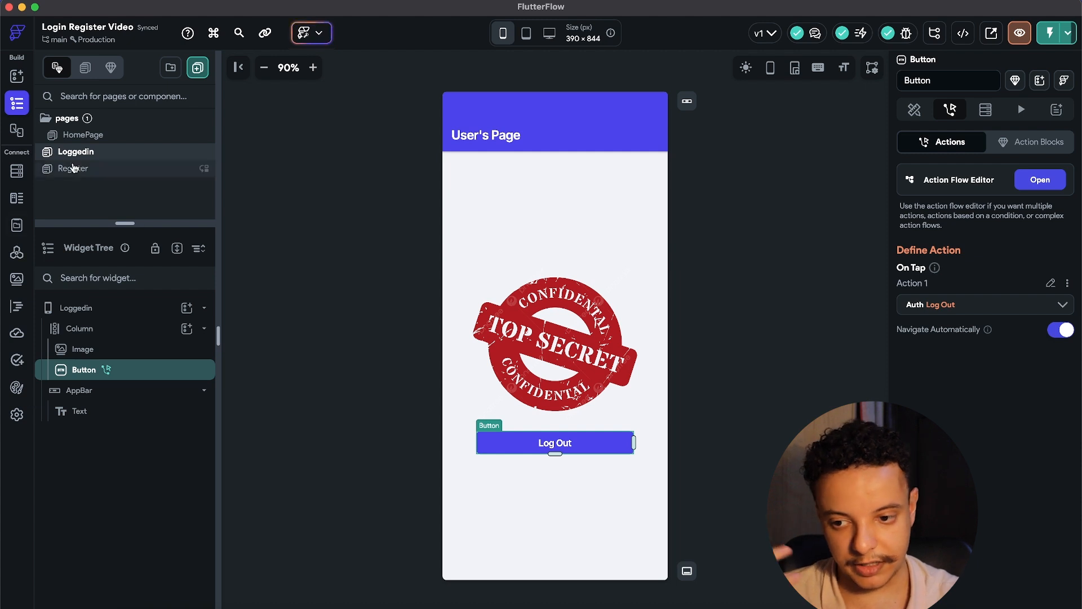
left_click(180, 604)
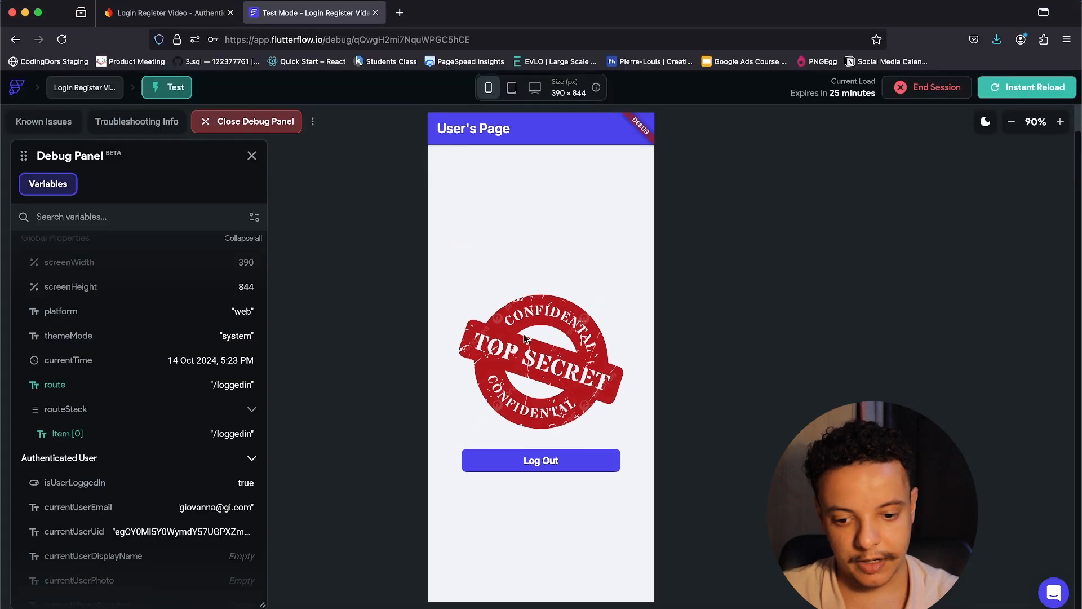
left_click(564, 459)
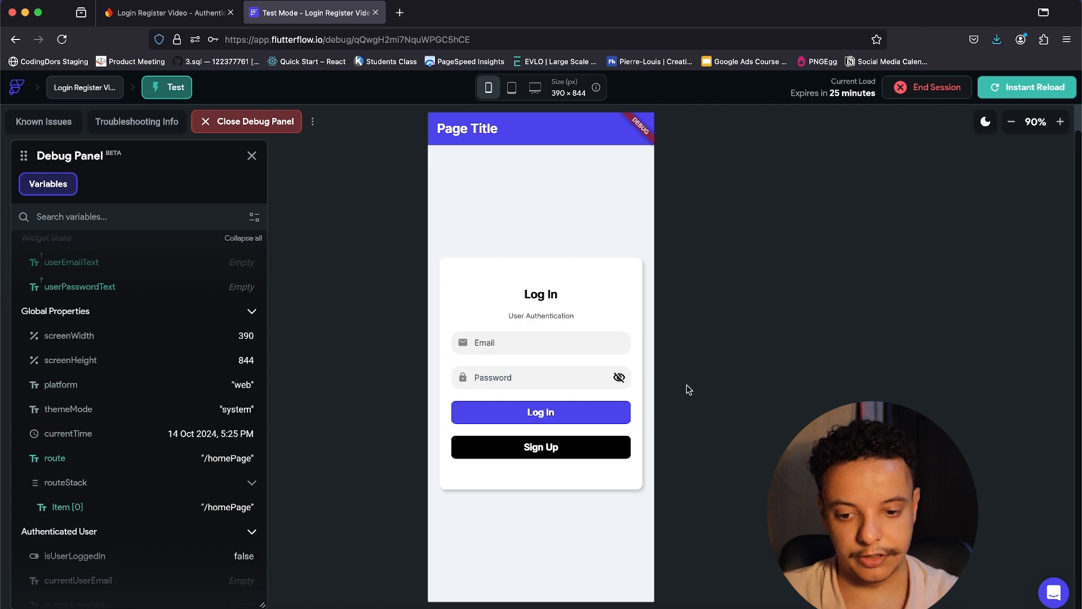
Try logging in with the invalid e-mail 'edqwdqwd' and a three-character password.
left_click(530, 344)
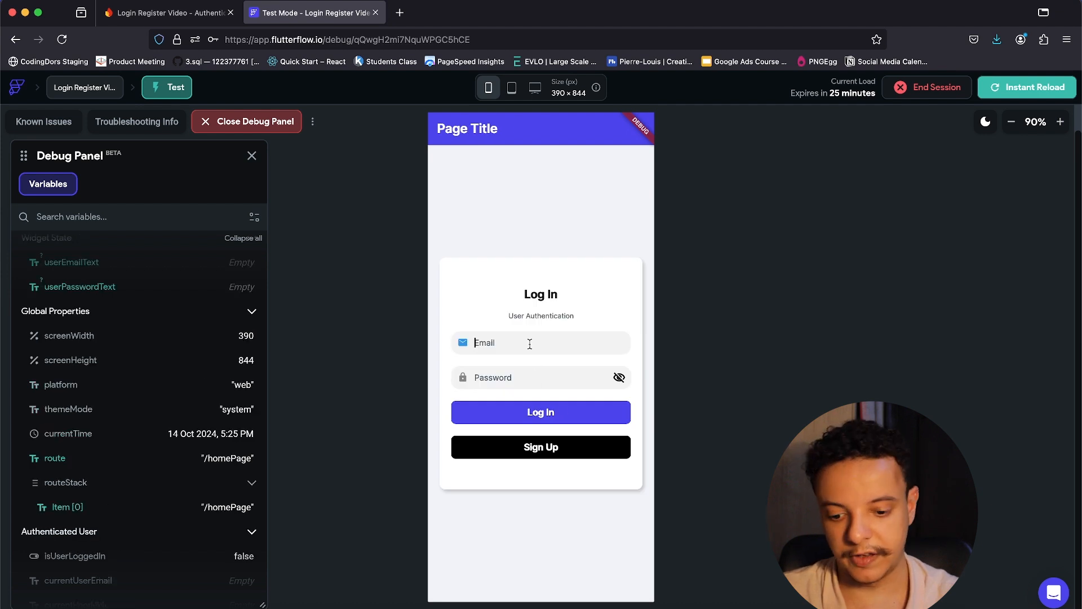
type("edqwdqwd")
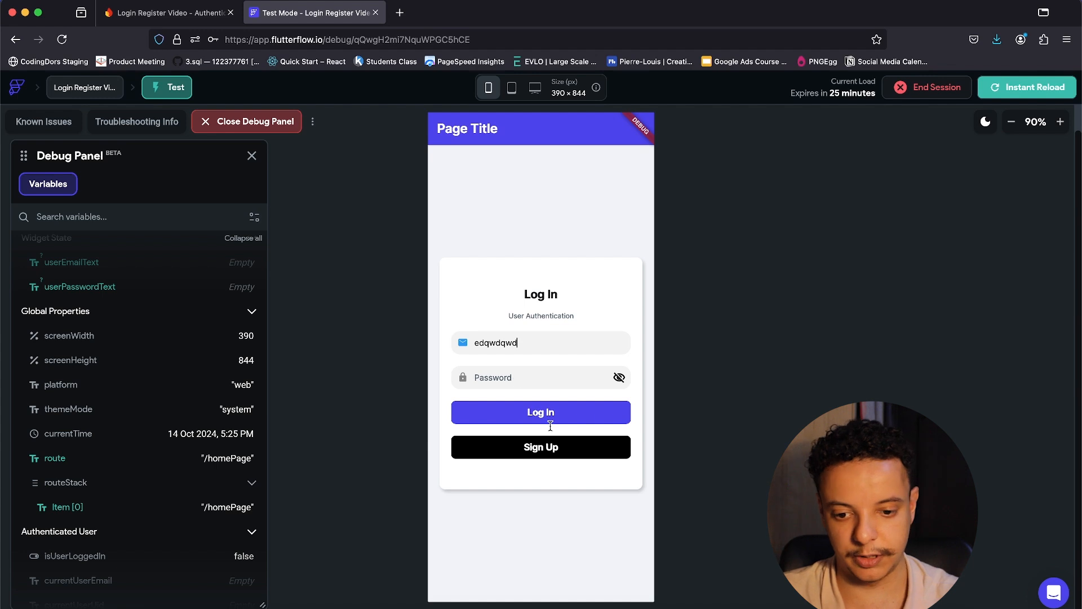
key("Tab")
type("123")
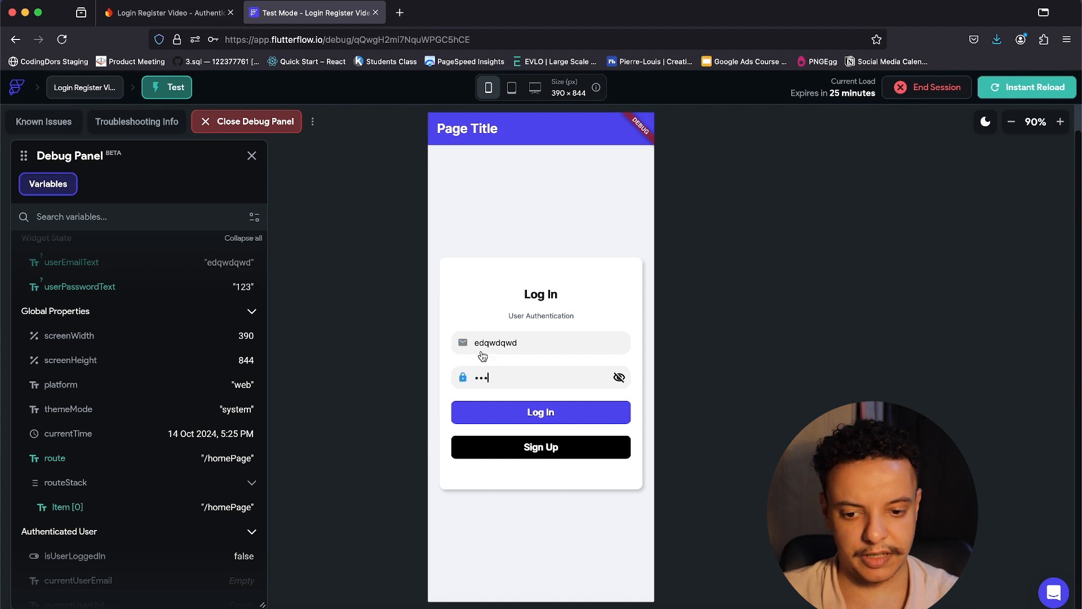
left_click(549, 418)
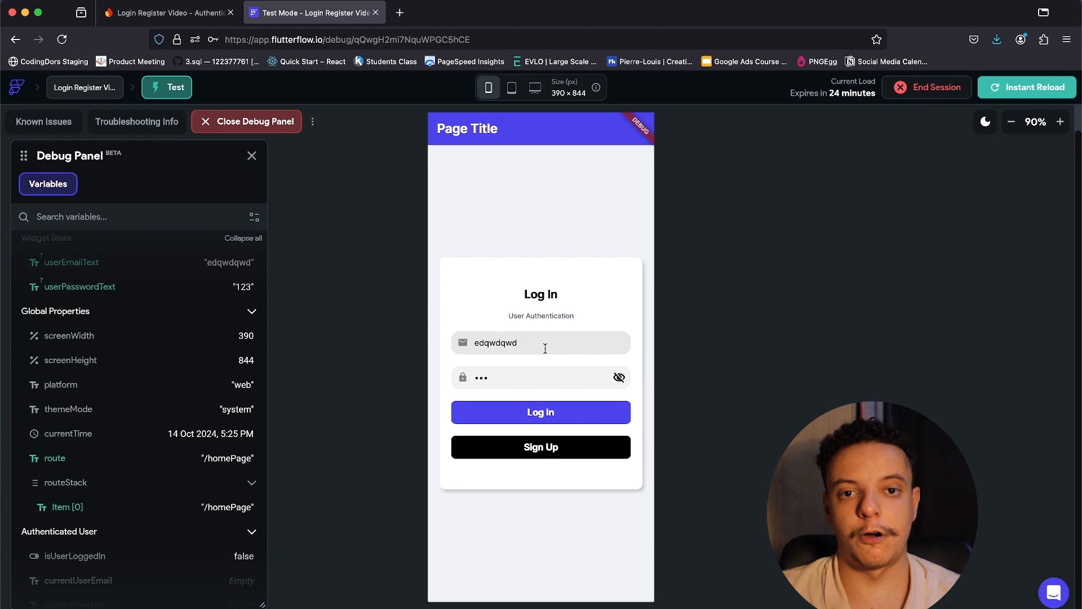
left_click(164, 13)
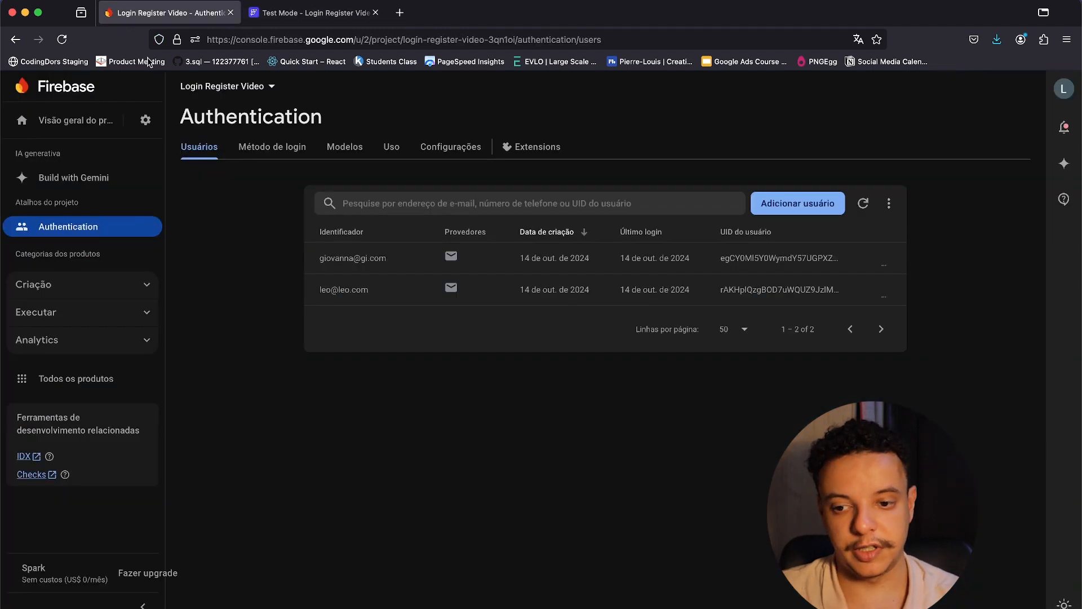
left_click(310, 12)
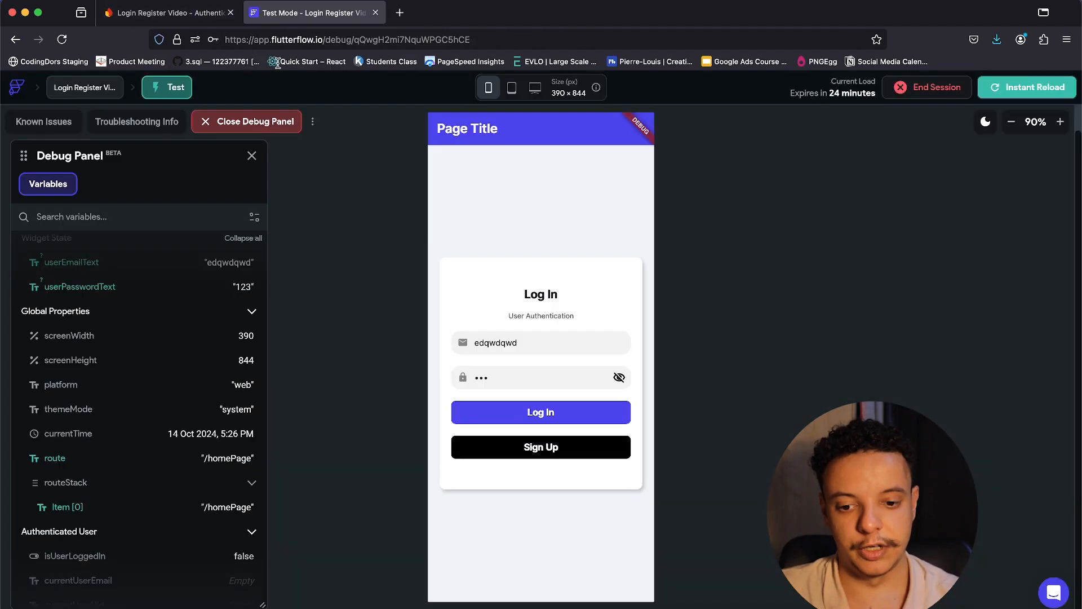